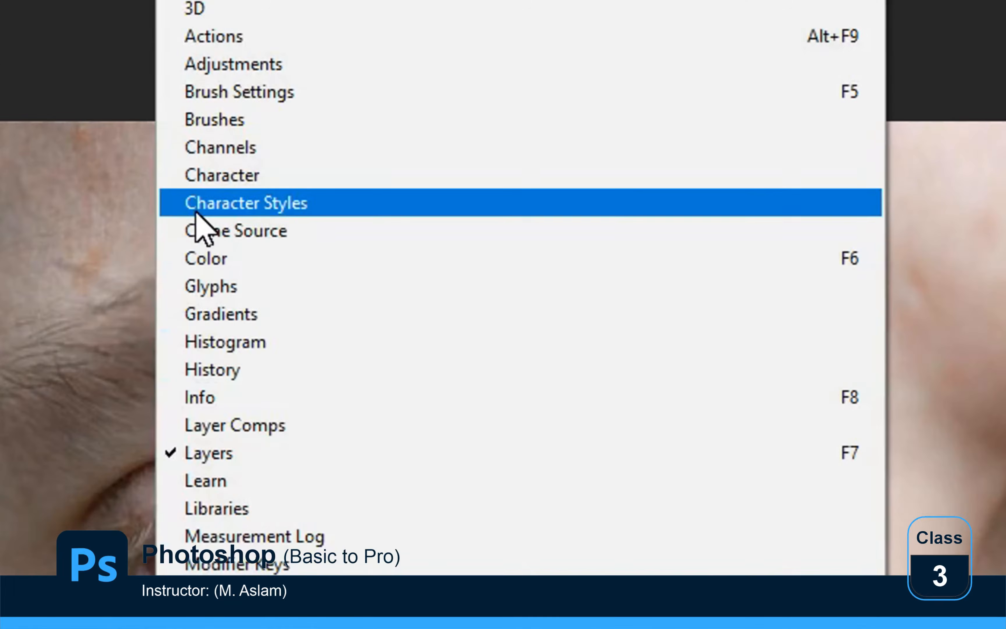
# Show the Clone Source panel for the face photo.
pyautogui.click(227, 149)
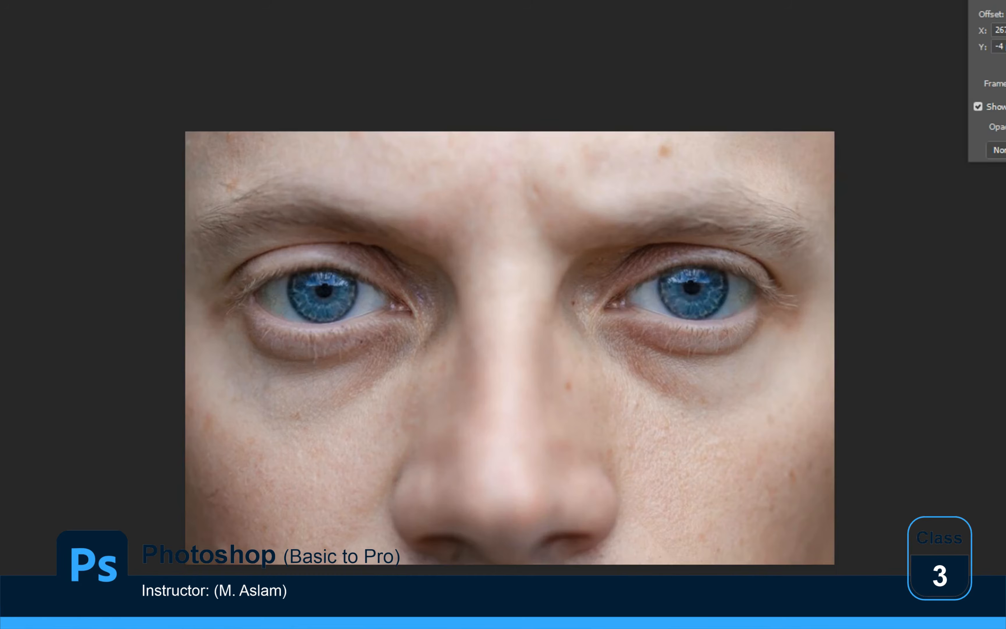
pyautogui.scroll(5, 654, 480)
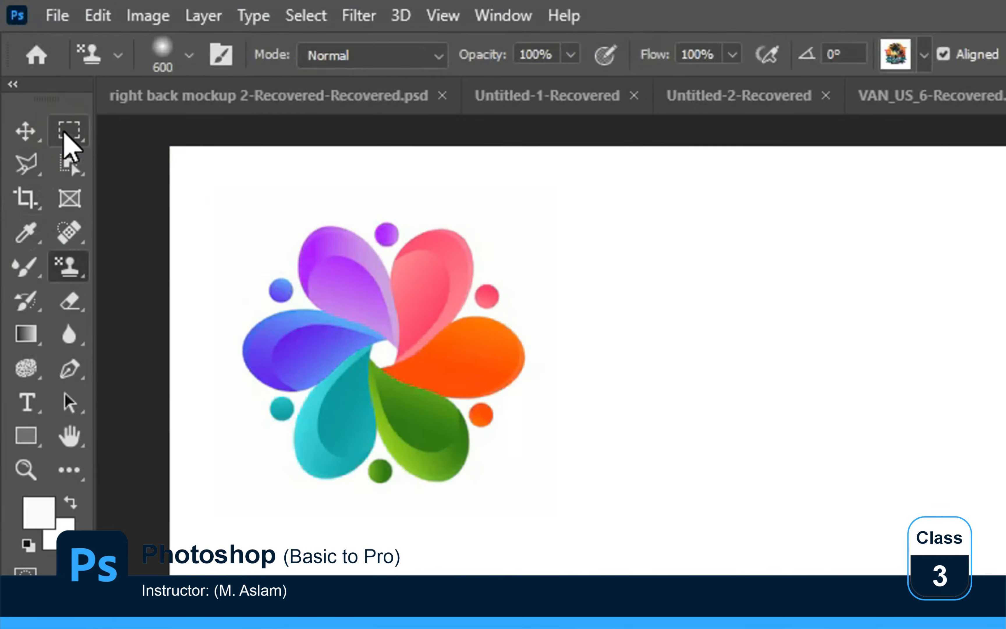
# Select the flower logo with the Rectangular Marquee and define it as a pattern named Pattern 1.
pyautogui.click(45, 83)
pyautogui.moveTo(107, 95)
pyautogui.mouseDown()
pyautogui.moveTo(353, 319)
pyautogui.moveTo(298, 283)
pyautogui.mouseUp()
pyautogui.click(63, 10)
pyautogui.click(170, 523)
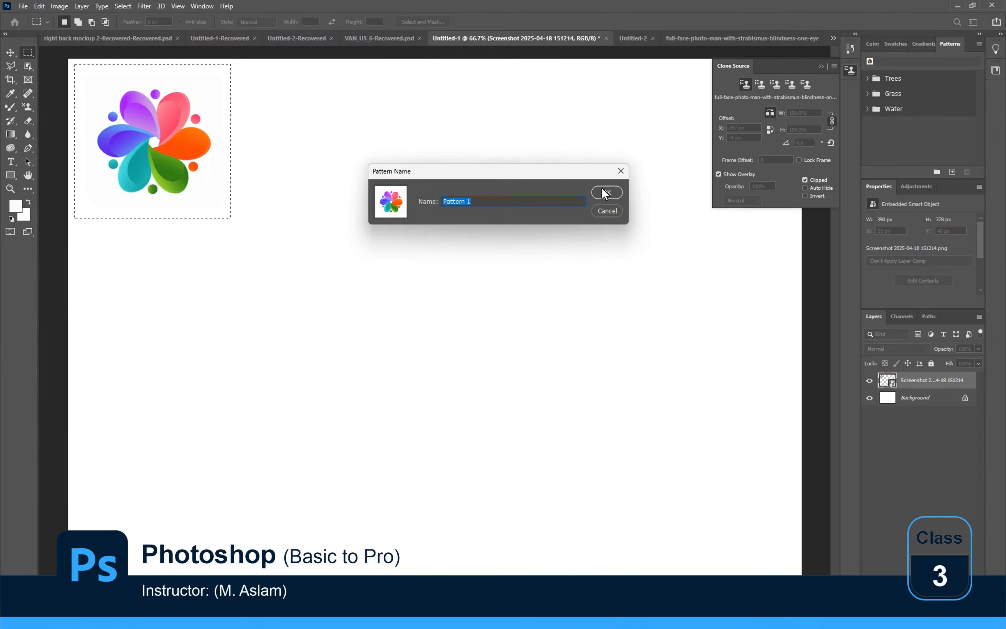
pyautogui.click(604, 194)
# Paint the flower pattern across the blank Untitled-2 canvas with the Pattern Stamp tool and collapse the Clone Source panel.
pyautogui.rightClick(23, 101)
pyautogui.click(72, 110)
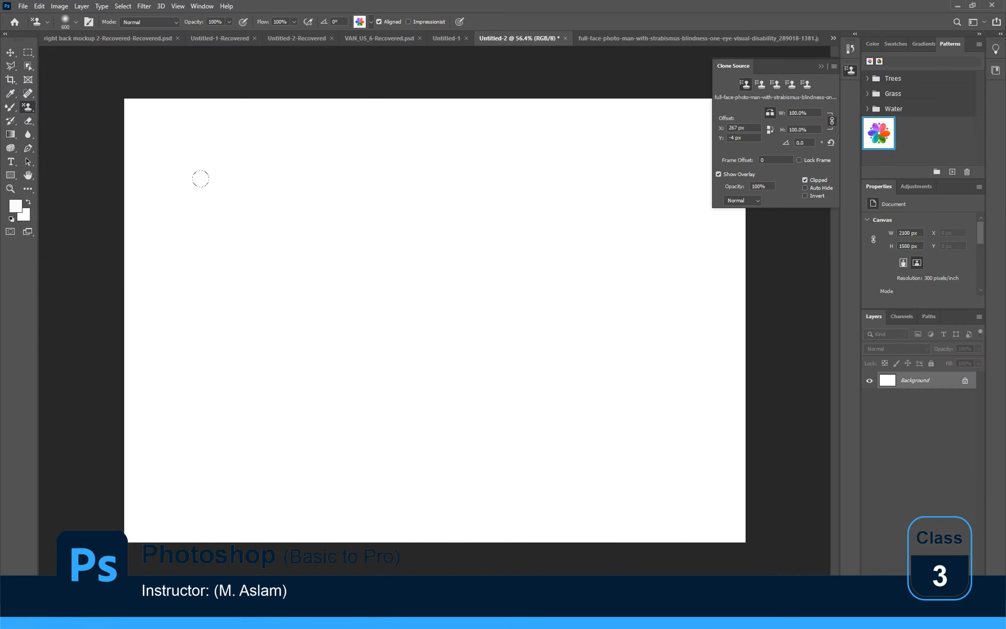
pyautogui.moveTo(200, 179)
pyautogui.mouseDown()
pyautogui.moveTo(748, 137)
pyautogui.moveTo(798, 527)
pyautogui.moveTo(893, 471)
pyautogui.mouseUp()
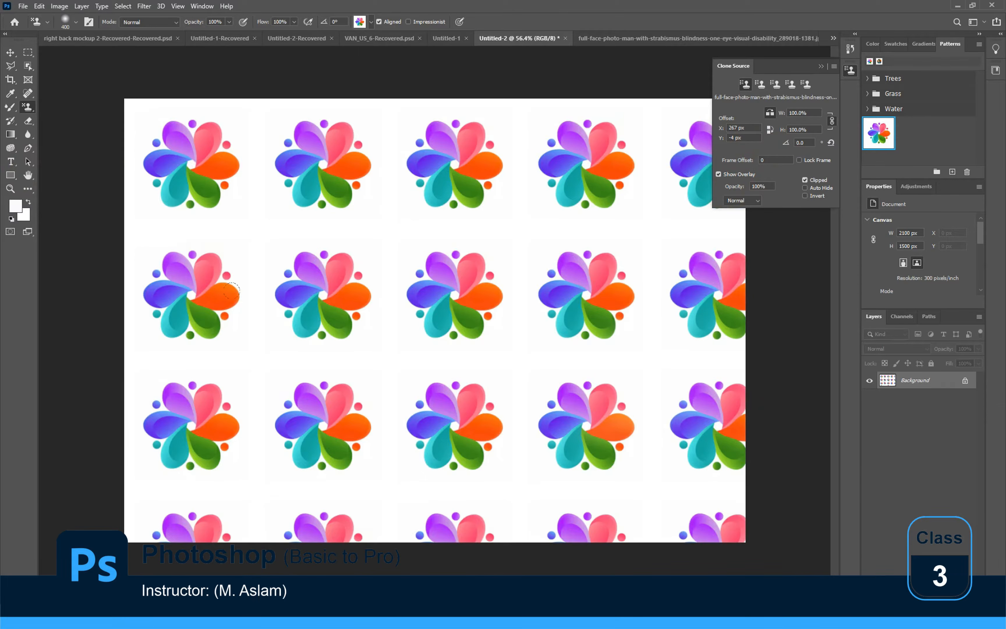
pyautogui.click(822, 67)
# Activate the Brush tool on the face photo and choose its foreground colour and brush settings.
pyautogui.click(359, 237)
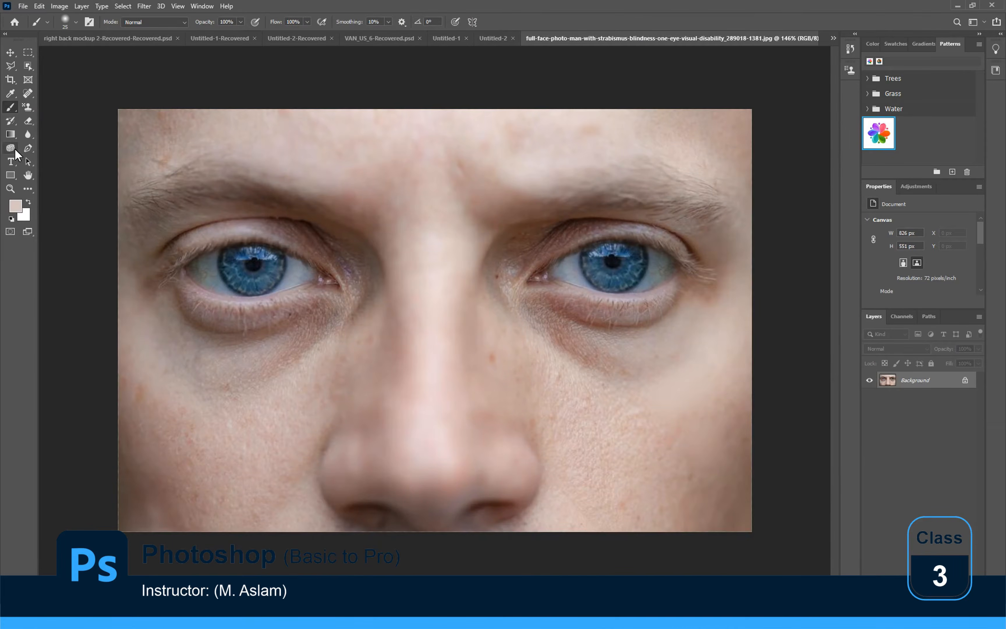
pyautogui.click(12, 109)
pyautogui.rightClick(28, 93)
pyautogui.click(10, 105)
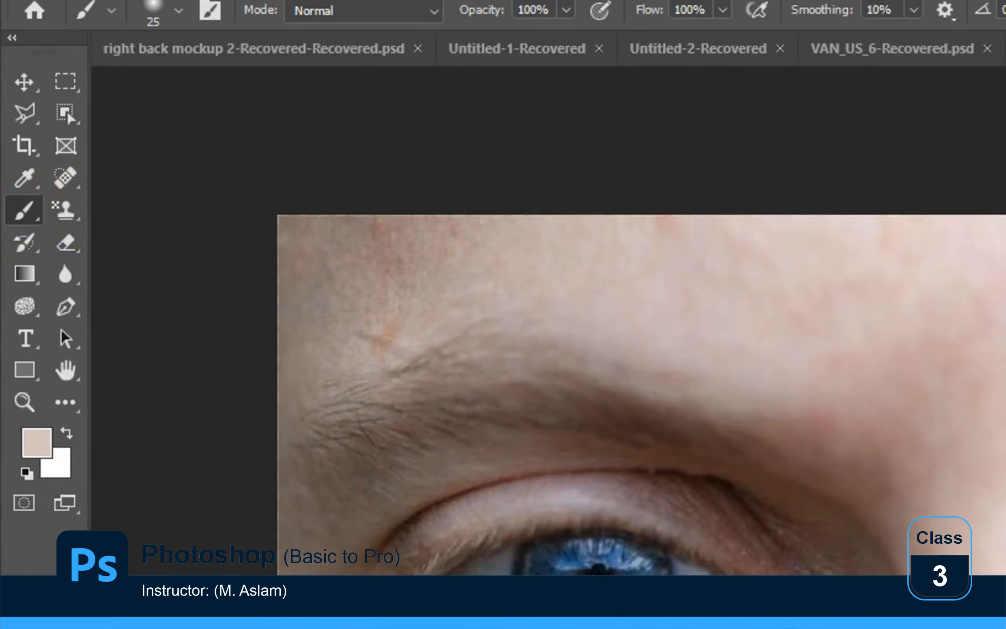
pyautogui.click(15, 206)
pyautogui.click(486, 352)
pyautogui.click(355, 213)
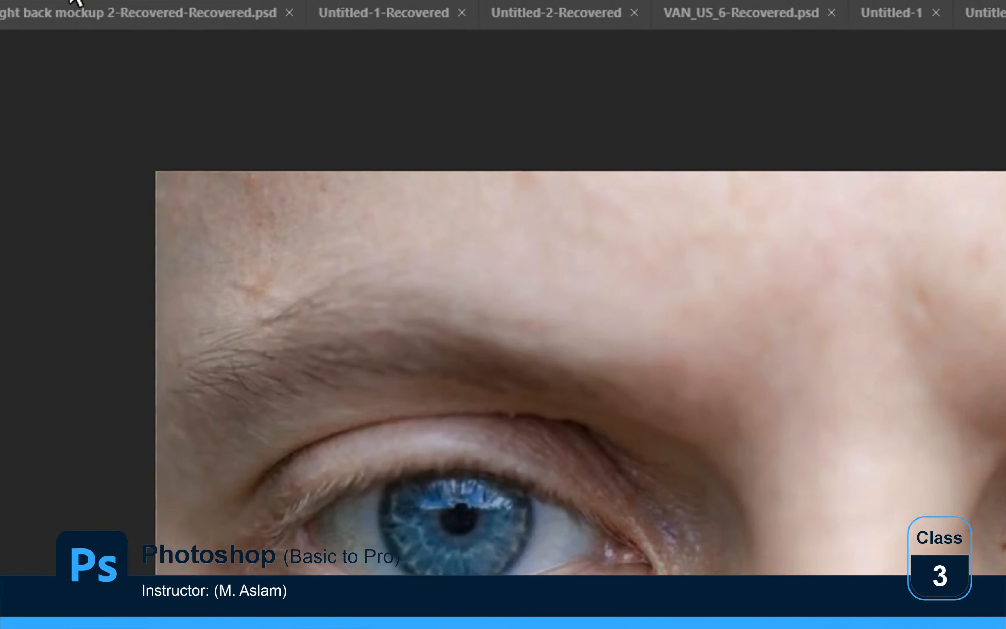
pyautogui.click(76, 21)
pyautogui.click(67, 56)
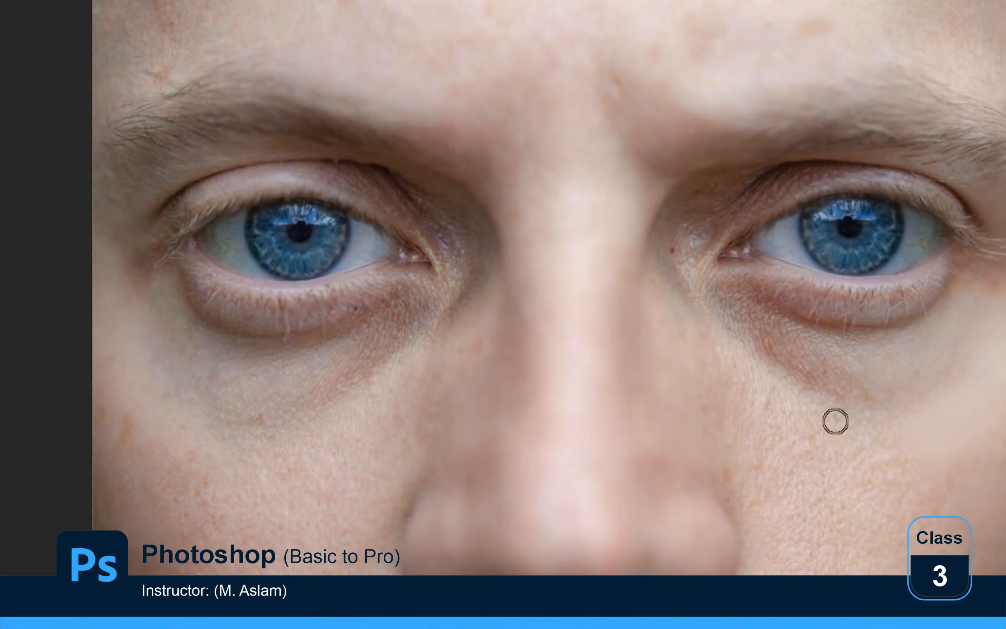
pyautogui.click(34, 135)
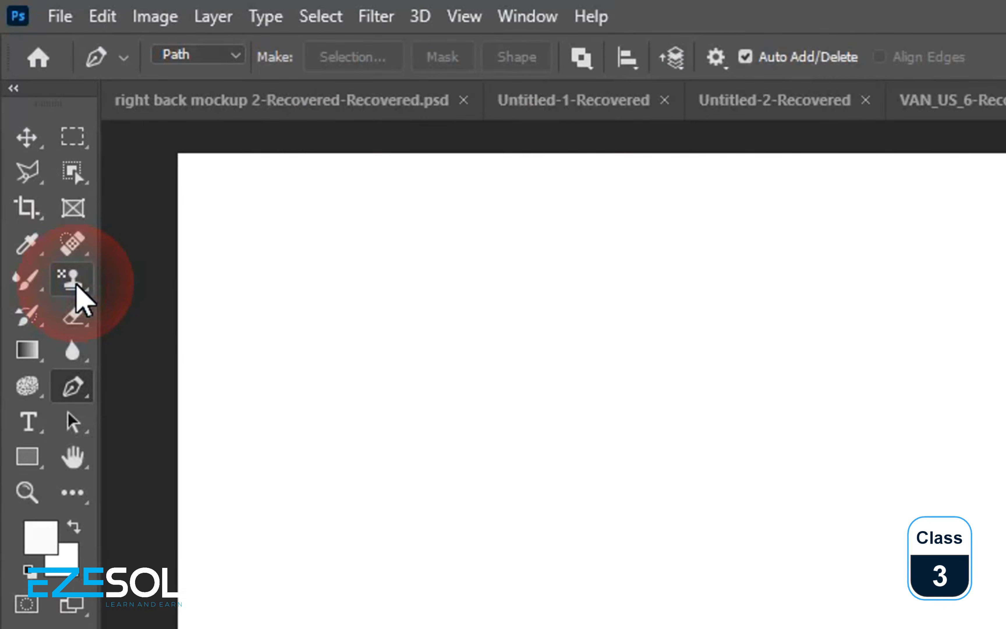
# Examine the tools grouped with the stamp, brush, history brush, eraser, gradient, blur, sponge and pen tools.
pyautogui.click(76, 286)
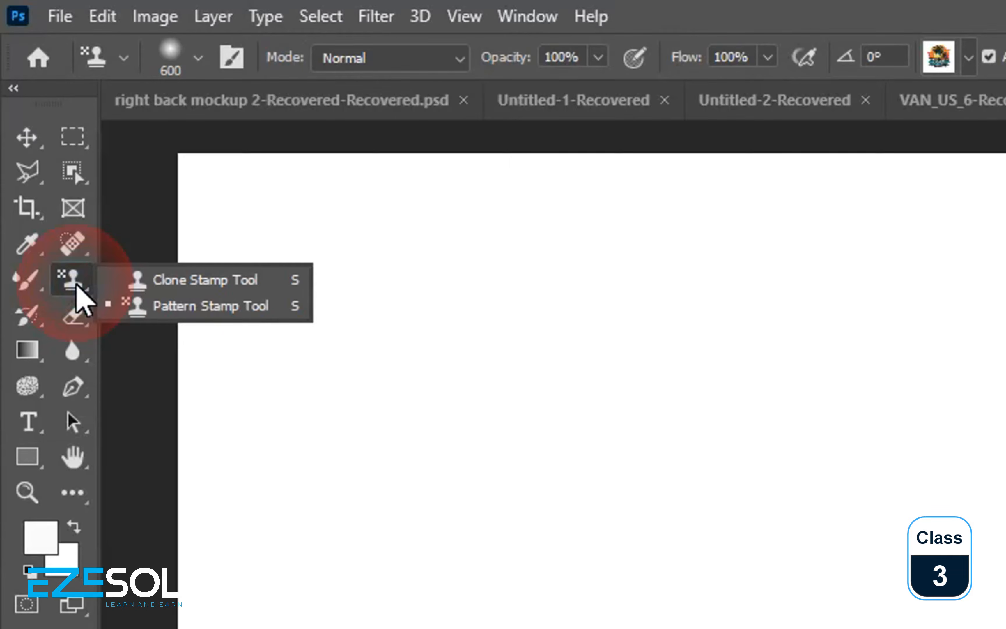
pyautogui.click(25, 282)
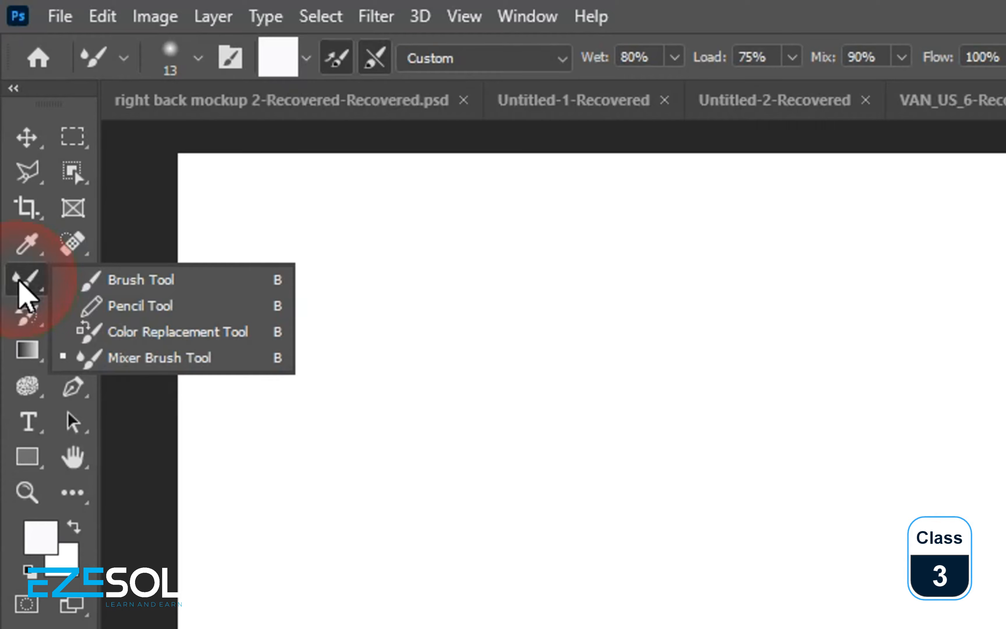
pyautogui.click(27, 282)
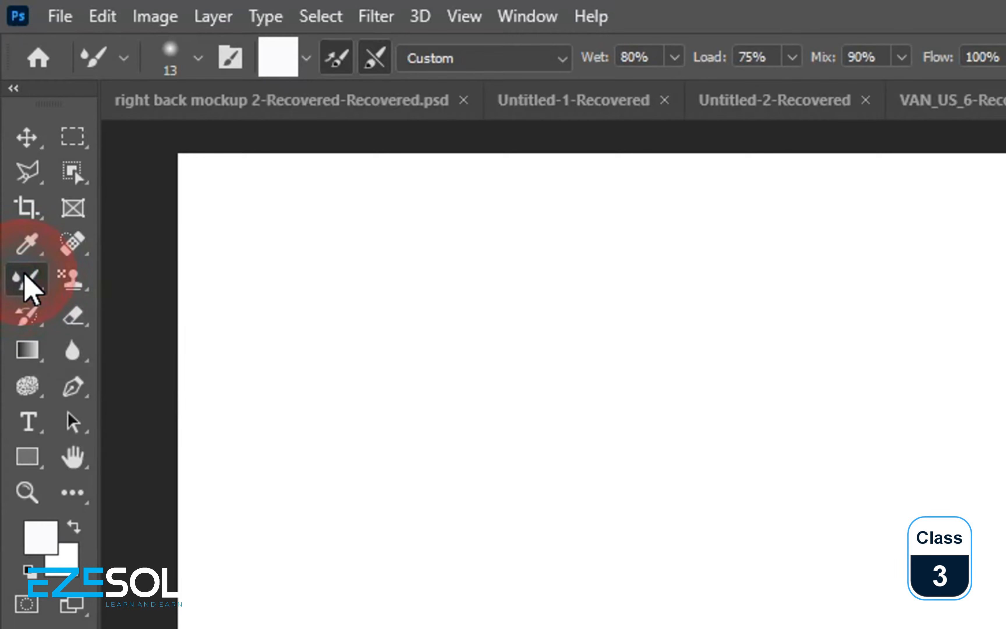
pyautogui.click(18, 311)
pyautogui.click(16, 306)
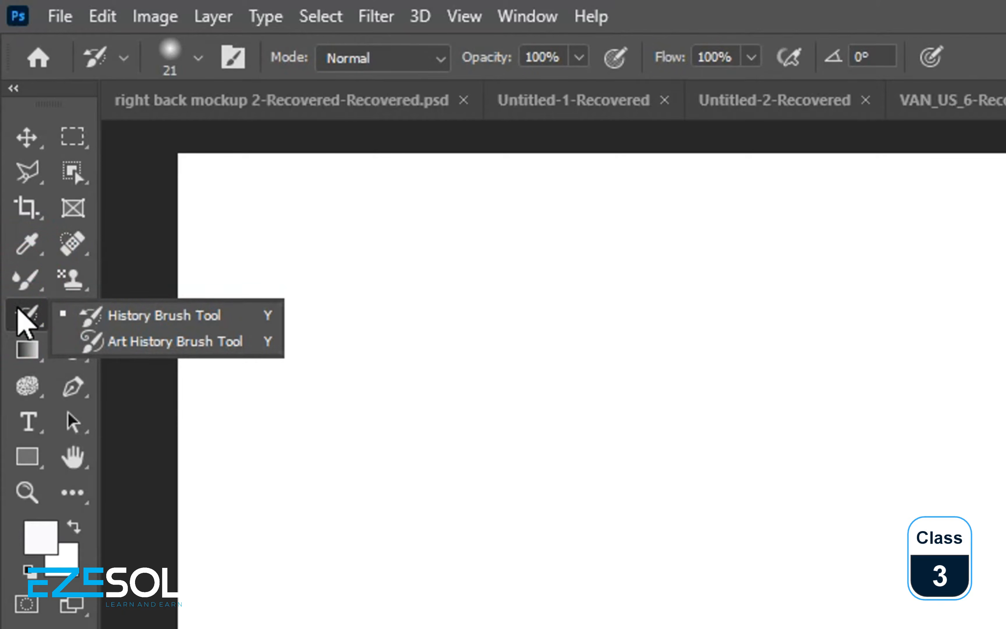
pyautogui.click(20, 320)
pyautogui.click(79, 318)
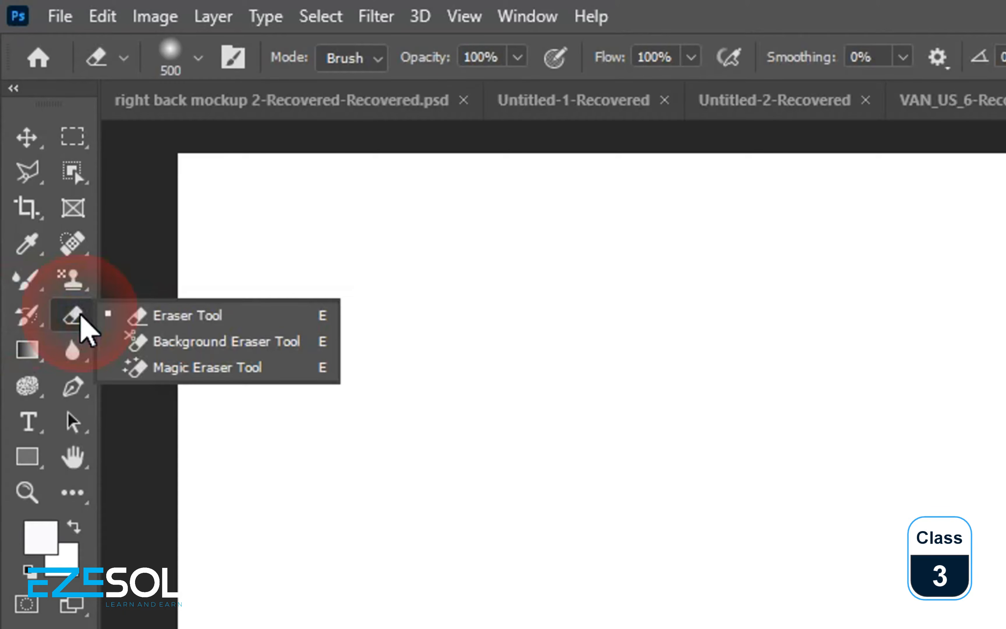
pyautogui.click(28, 350)
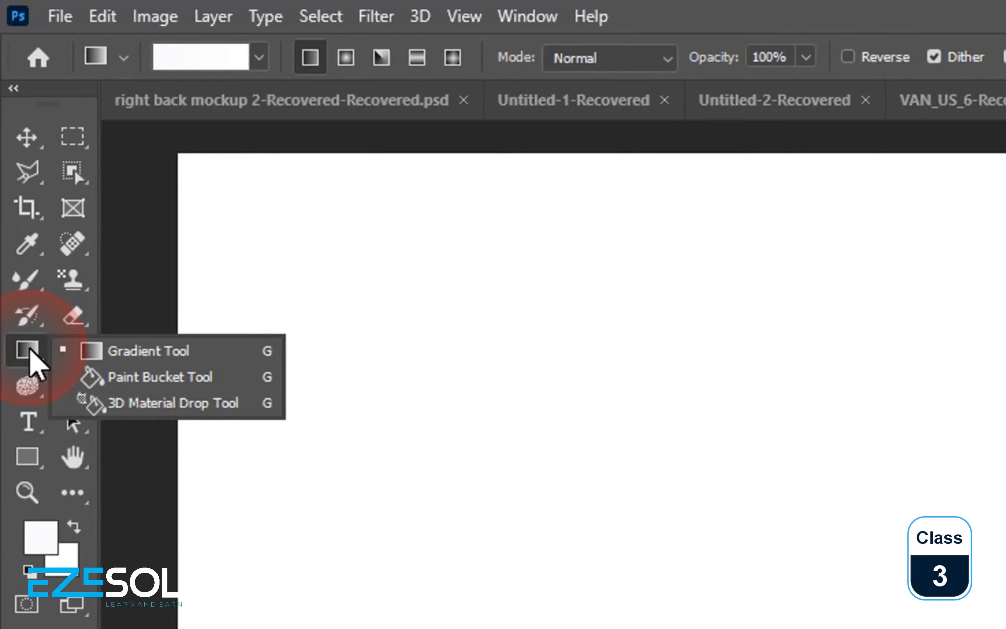
pyautogui.click(30, 351)
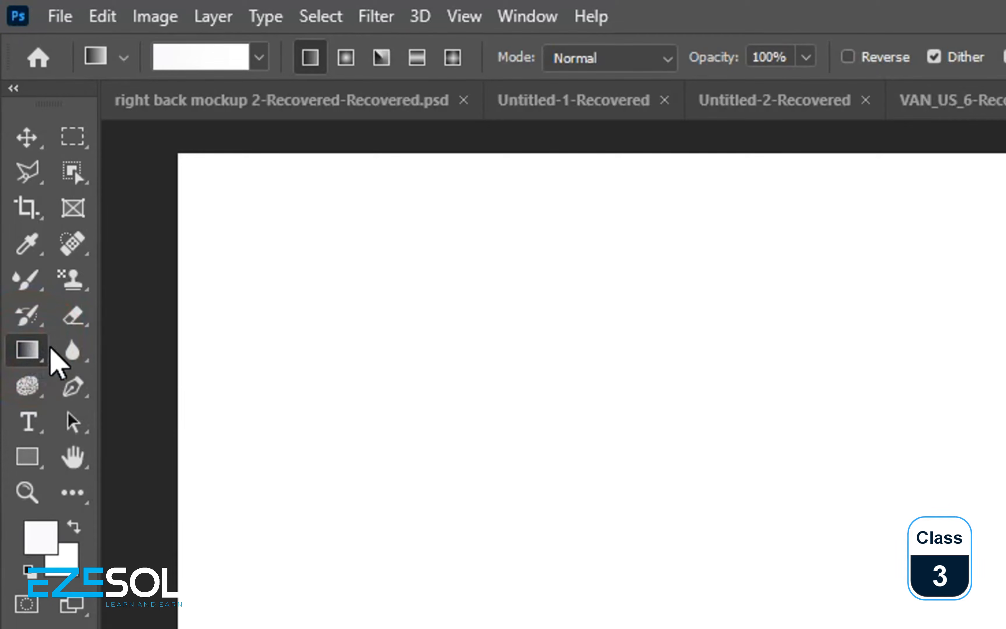
pyautogui.click(74, 352)
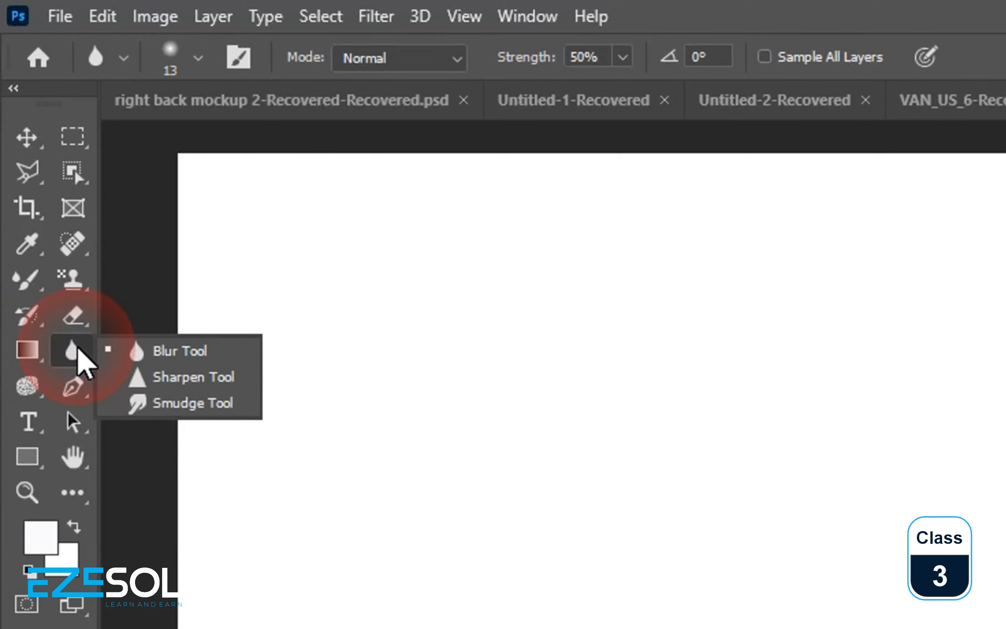
pyautogui.click(29, 389)
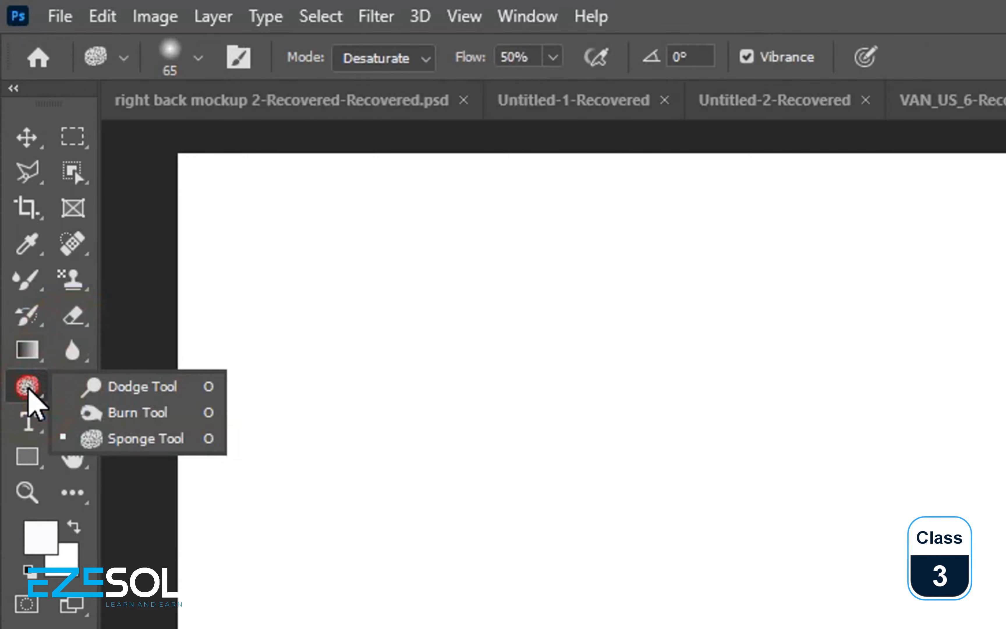
pyautogui.click(68, 378)
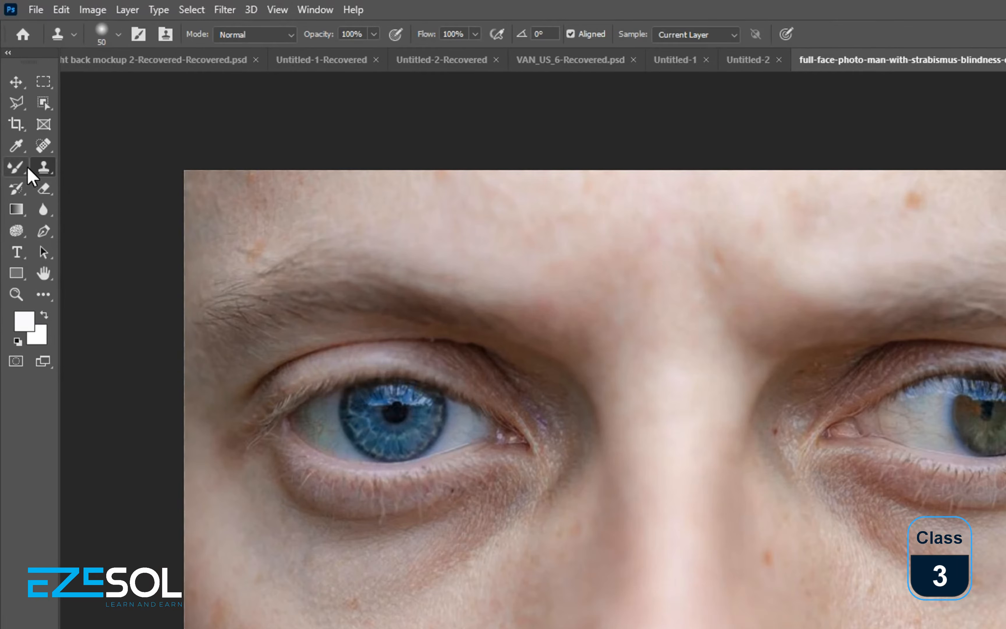
# Activate the Clone Stamp tool and show the Clone Source panel for the face photo.
pyautogui.rightClick(42, 142)
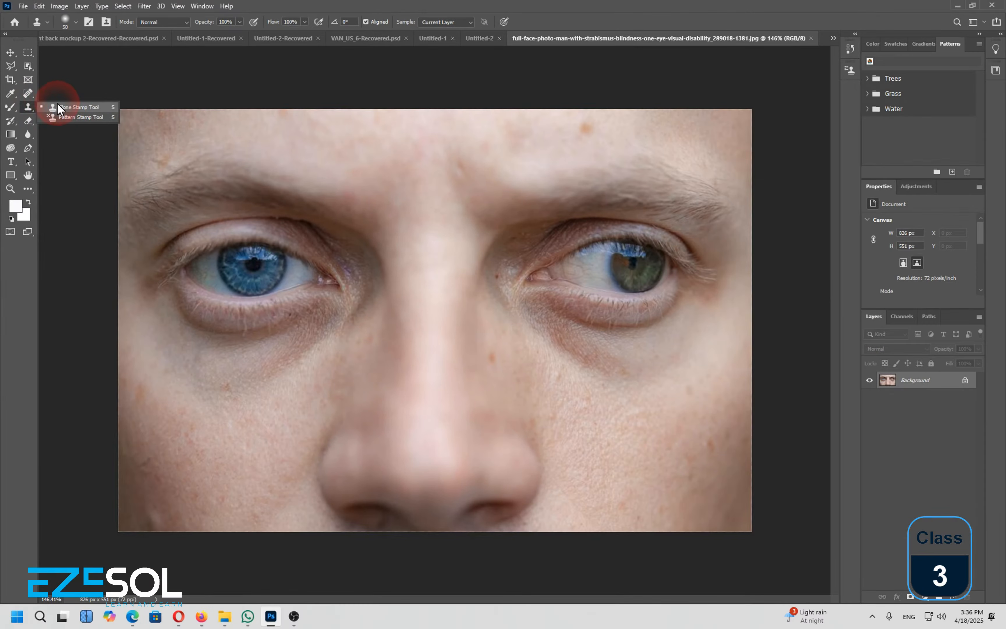
pyautogui.click(64, 126)
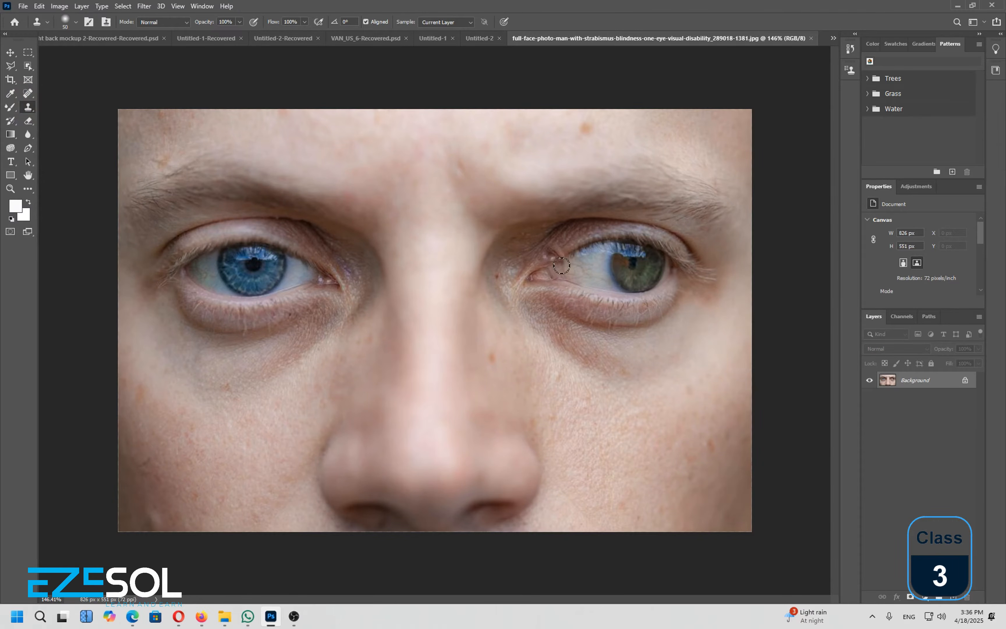
pyautogui.click(202, 5)
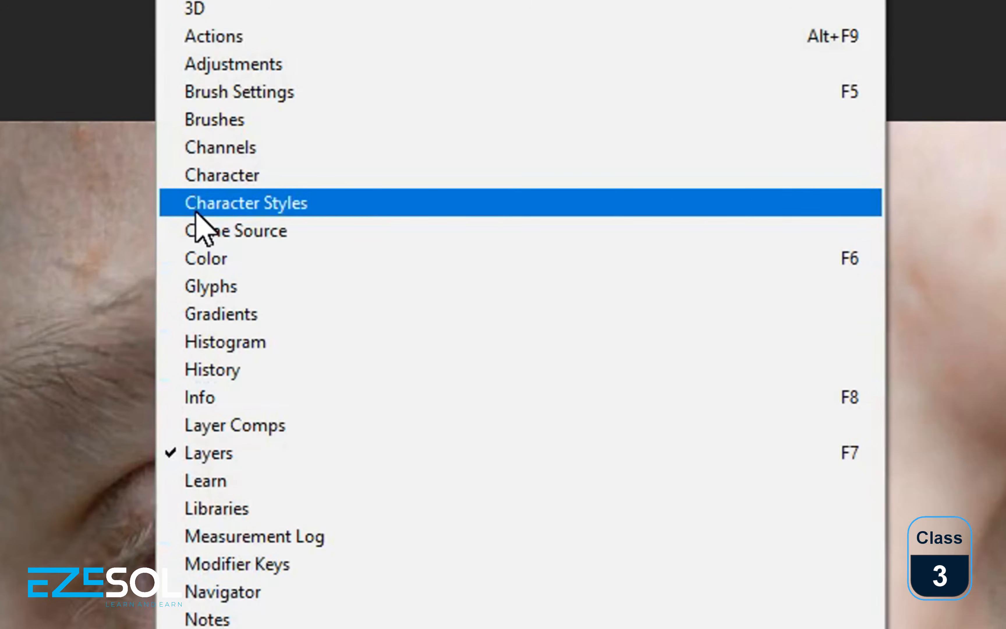
pyautogui.click(251, 231)
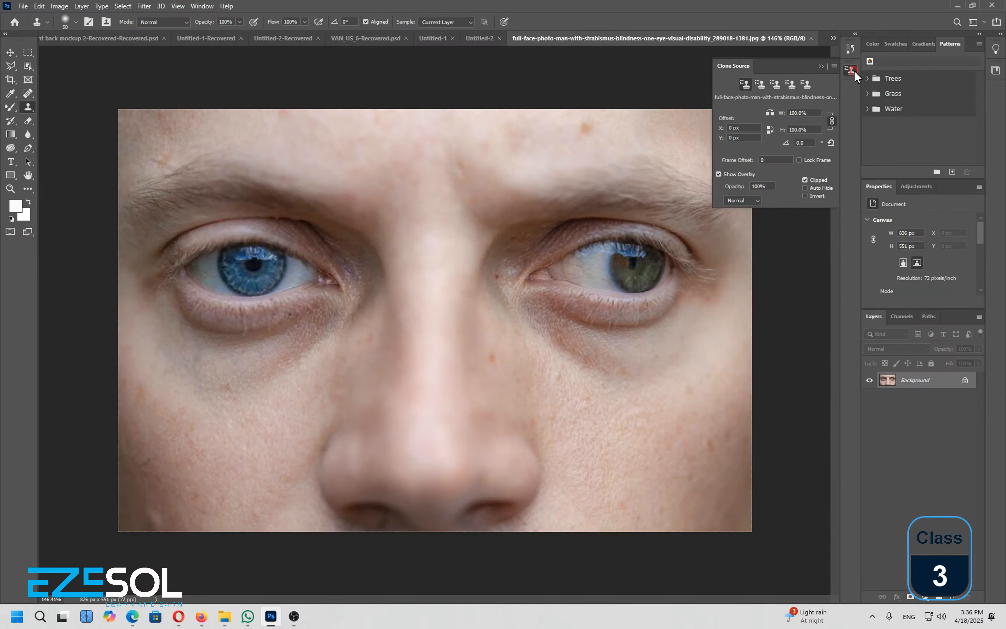
pyautogui.click(852, 70)
pyautogui.click(852, 70)
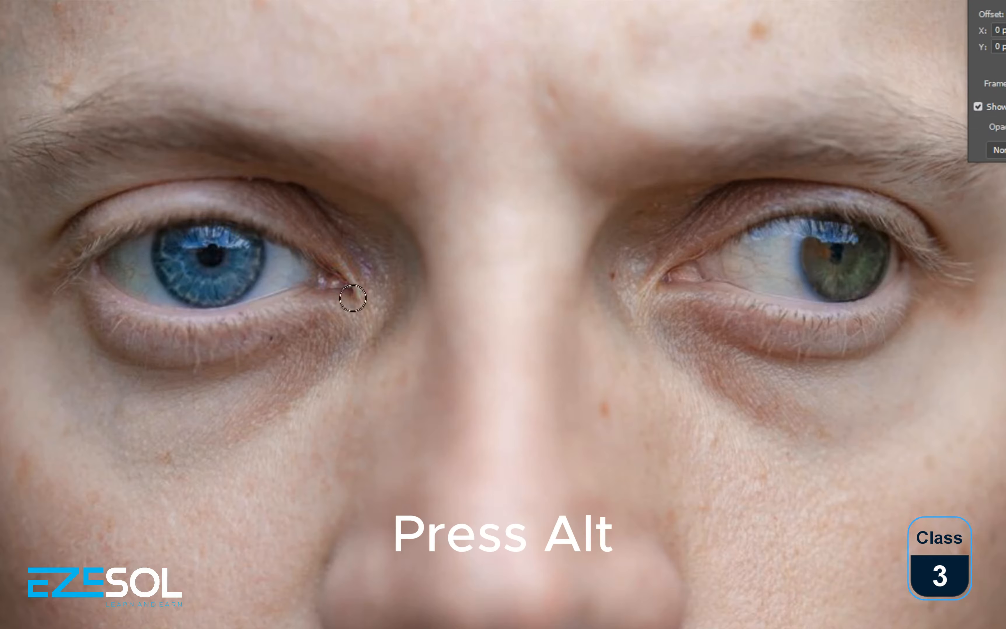
# Sample the inner corner of the blue eye and clone that eye over the misaligned greenish eye.
pyautogui.keyDown('alt'); pyautogui.click(345, 289); pyautogui.keyUp('alt')
pyautogui.moveTo(688, 288)
pyautogui.mouseDown()
pyautogui.moveTo(821, 249)
pyautogui.moveTo(860, 251)
pyautogui.moveTo(899, 270)
pyautogui.moveTo(876, 283)
pyautogui.moveTo(808, 285)
pyautogui.moveTo(867, 291)
pyautogui.moveTo(721, 287)
pyautogui.moveTo(818, 263)
pyautogui.moveTo(898, 264)
pyautogui.moveTo(878, 280)
pyautogui.mouseUp()
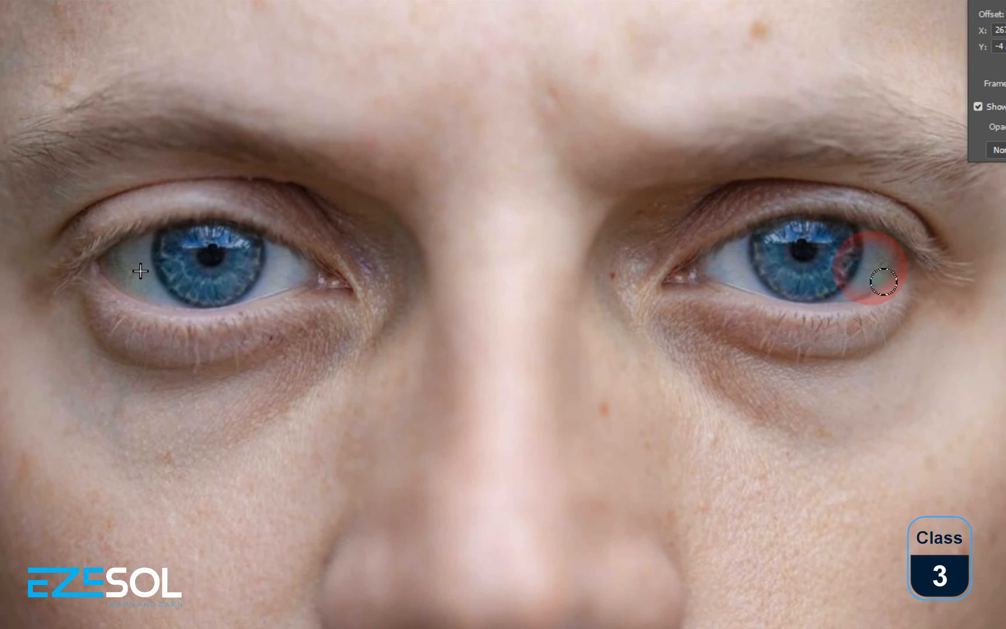
pyautogui.hotkey('ctrl', '-')
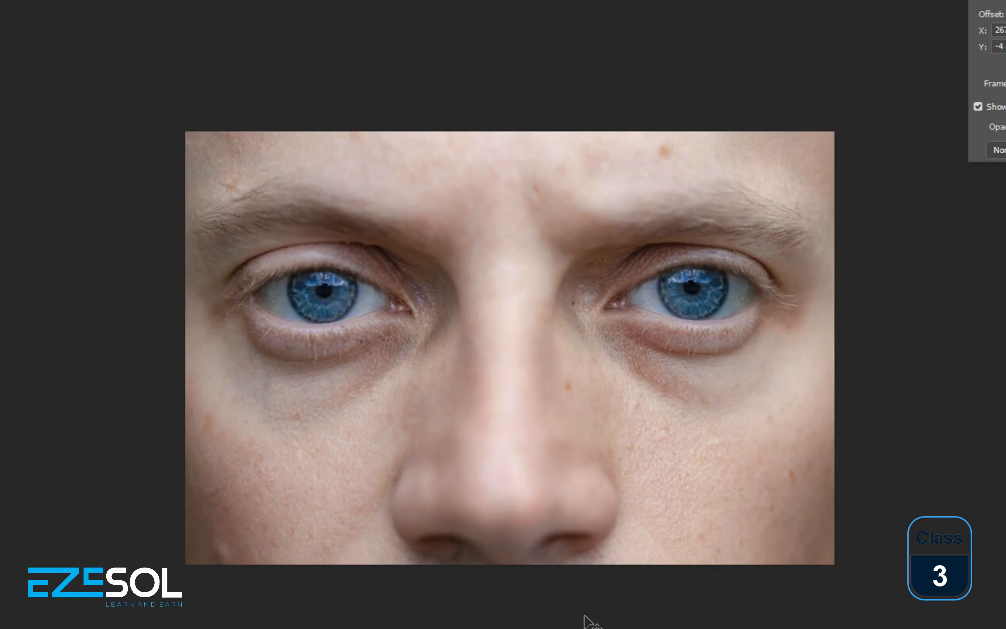
# Compare the face before and after the eye cloning by undoing and redoing it, ending with the cloned eye restored.
pyautogui.hotkey('ctrl', 'z')
pyautogui.hotkey('ctrl', 'shift', 'z')
pyautogui.hotkey('ctrl', 'z')
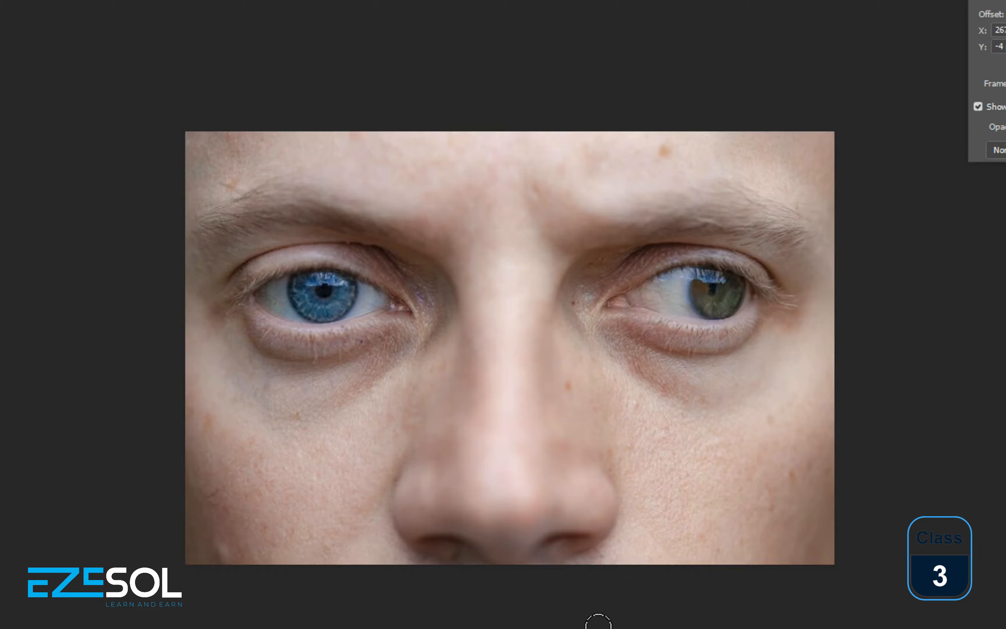
pyautogui.hotkey('ctrl', '+')
pyautogui.hotkey('ctrl', '+')
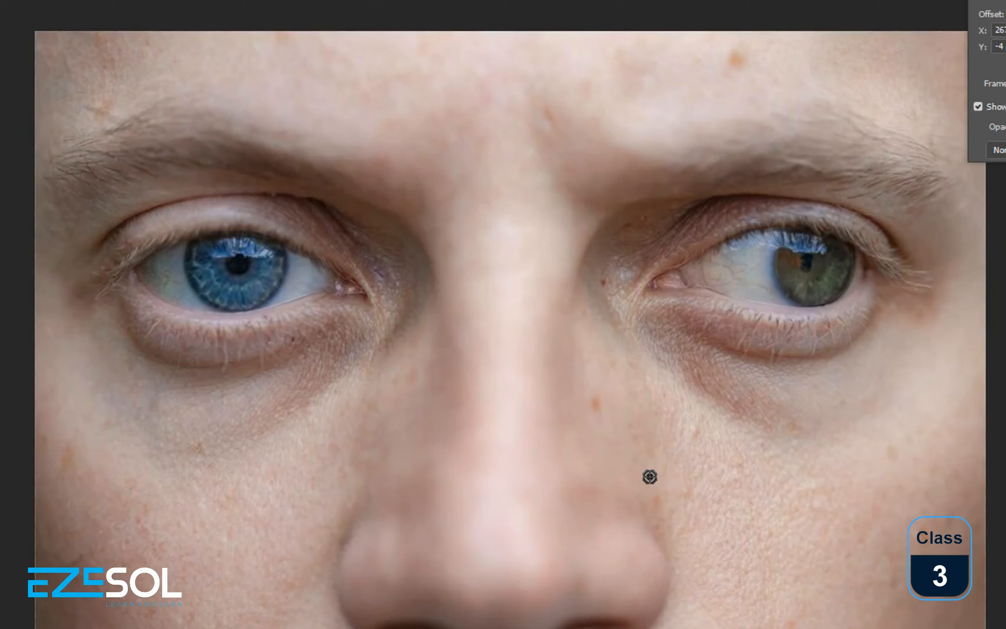
pyautogui.hotkey('ctrl', 'shift', 'z')
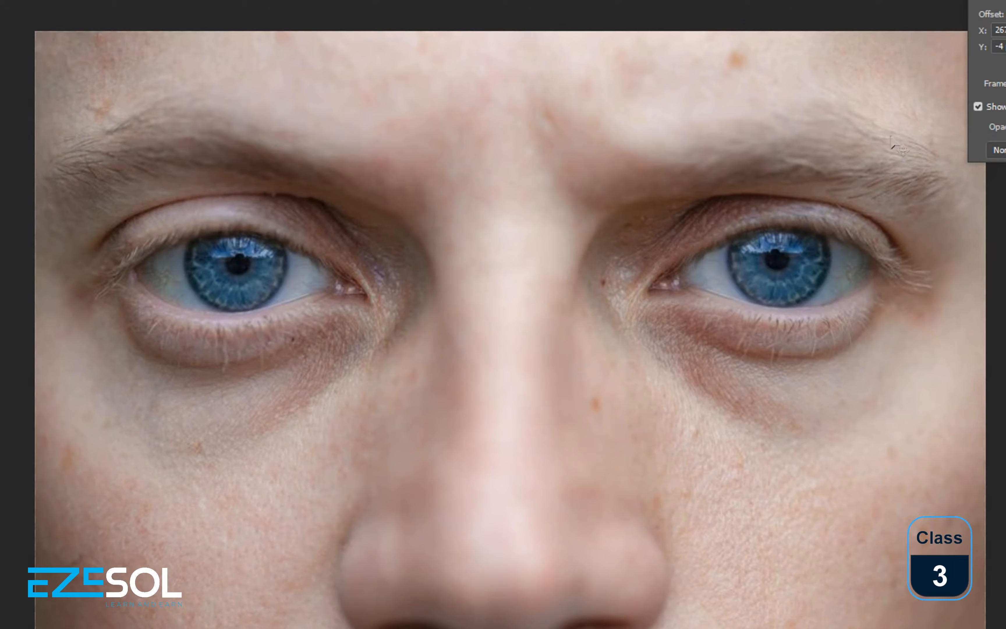
pyautogui.hotkey('ctrl', 'z')
pyautogui.hotkey('ctrl', 'shift', 'z')
pyautogui.hotkey('ctrl', '+')
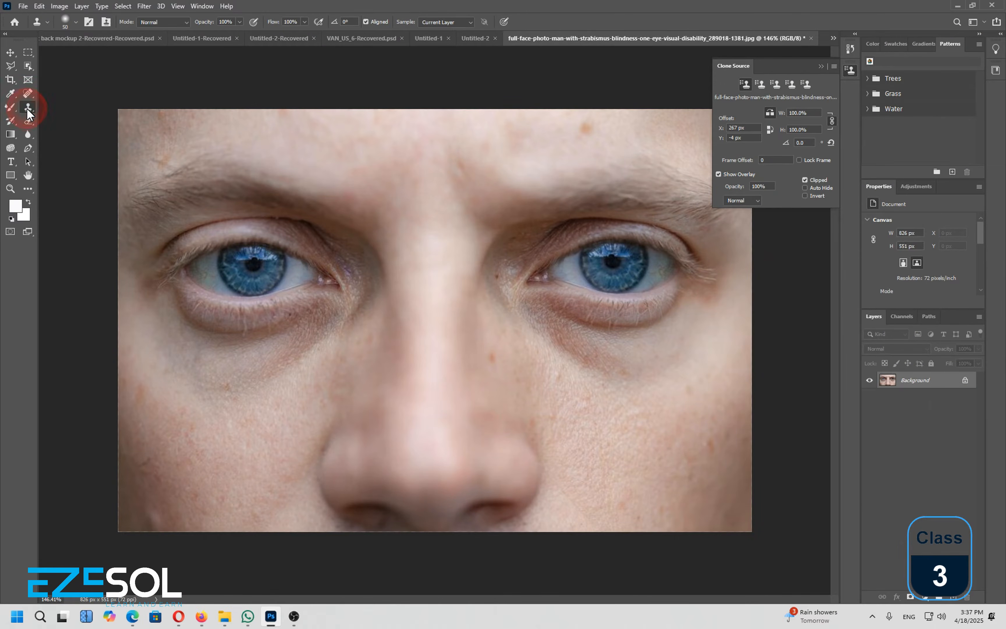
# Activate the Pattern Stamp tool and switch to the Untitled-1 document.
pyautogui.moveTo(27, 113); pyautogui.dragTo(83, 121)
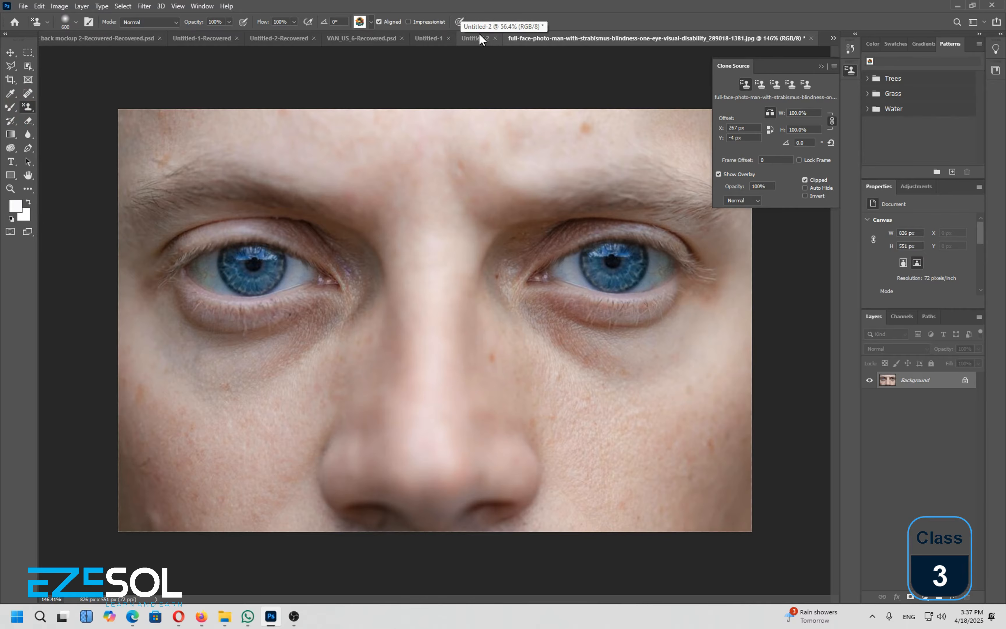
pyautogui.click(432, 39)
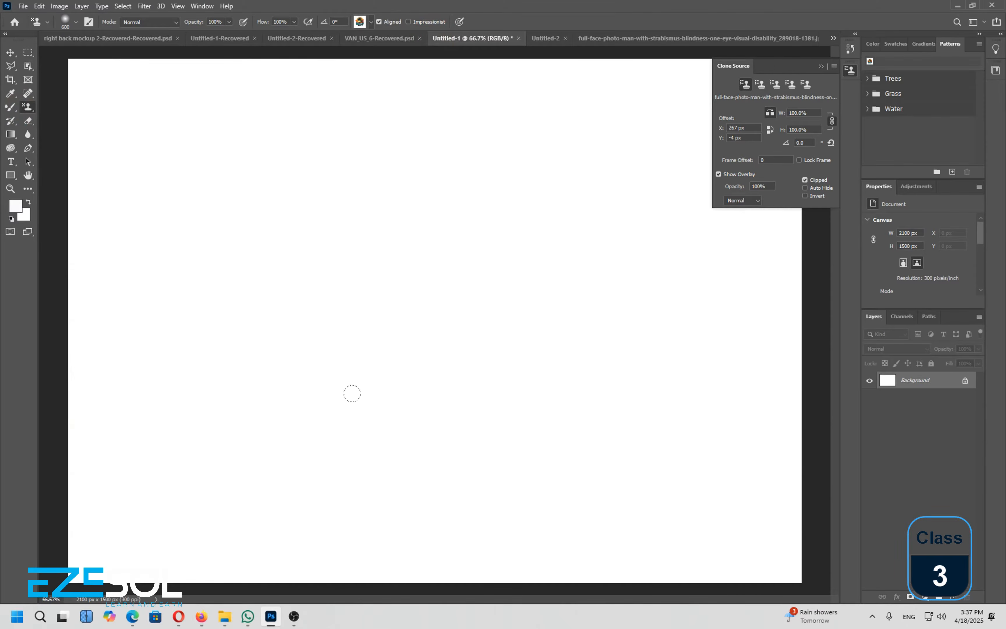
# Place the flower logo screenshot from the desktop into Untitled-1, scaled to about 38%, in the canvas's upper-left corner.
pyautogui.press('super+d')
pyautogui.moveTo(579, 286); pyautogui.dragTo(623, 441)
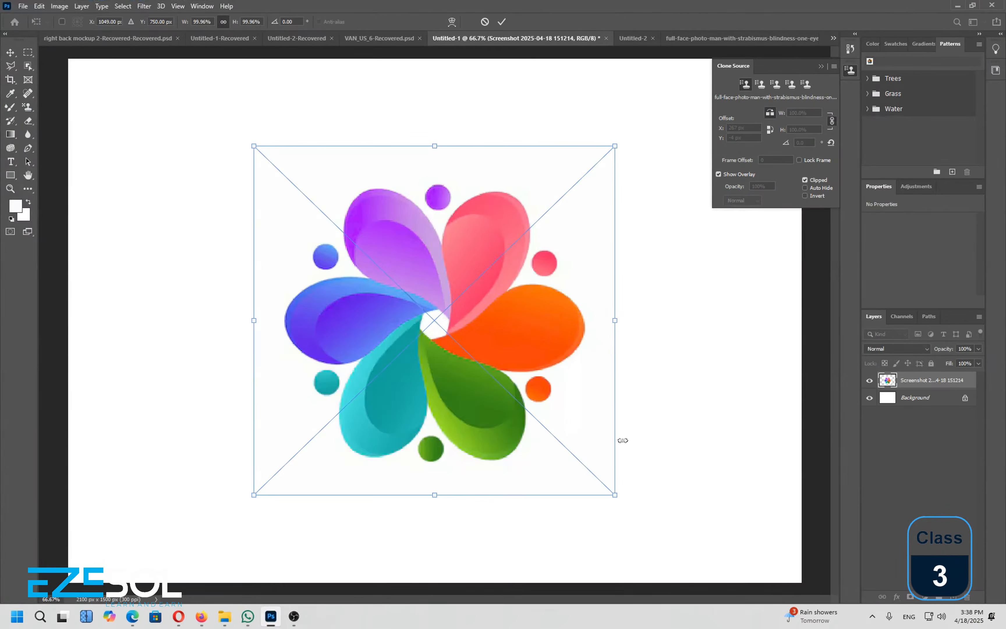
pyautogui.moveTo(617, 495); pyautogui.dragTo(393, 251)
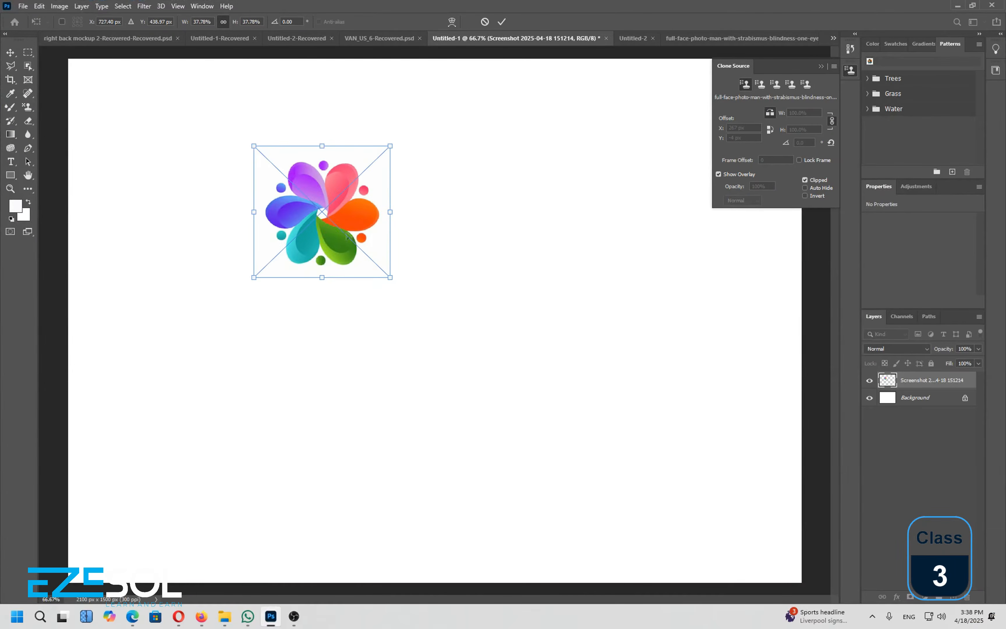
pyautogui.moveTo(335, 234); pyautogui.dragTo(164, 168)
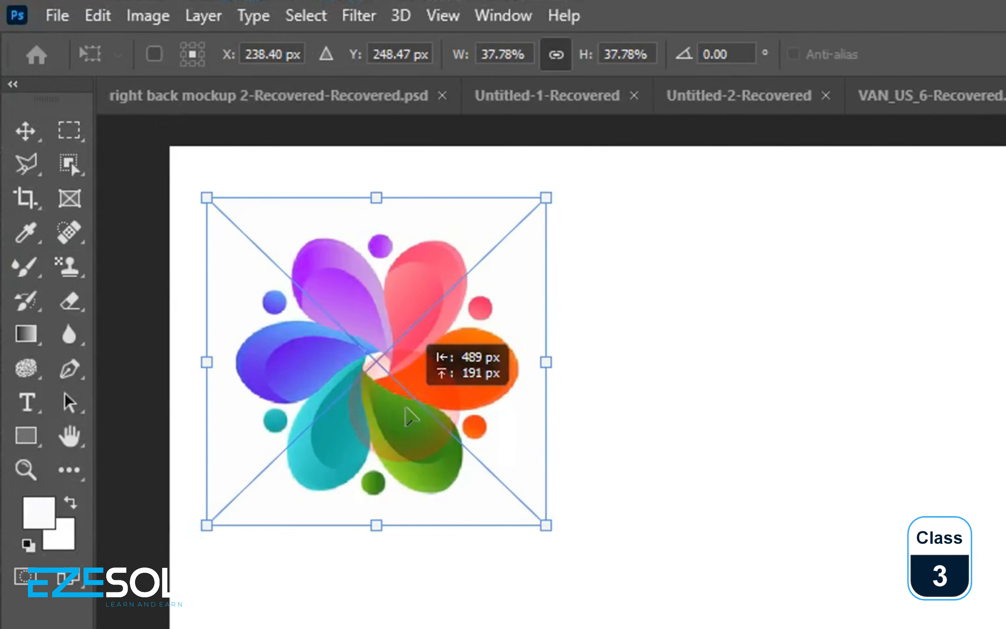
pyautogui.moveTo(405, 409); pyautogui.dragTo(412, 401)
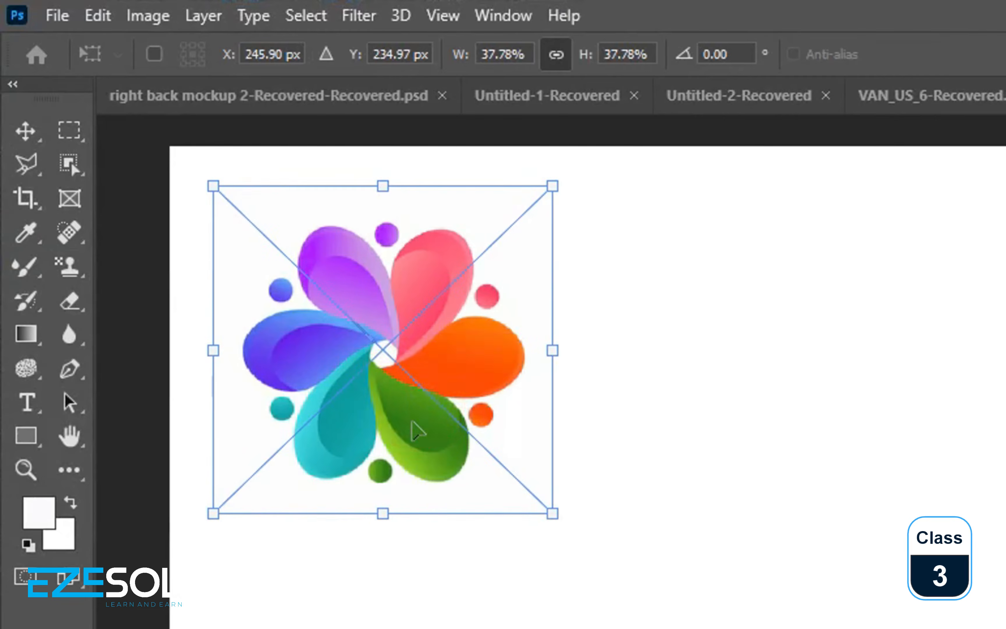
pyautogui.press('Return')
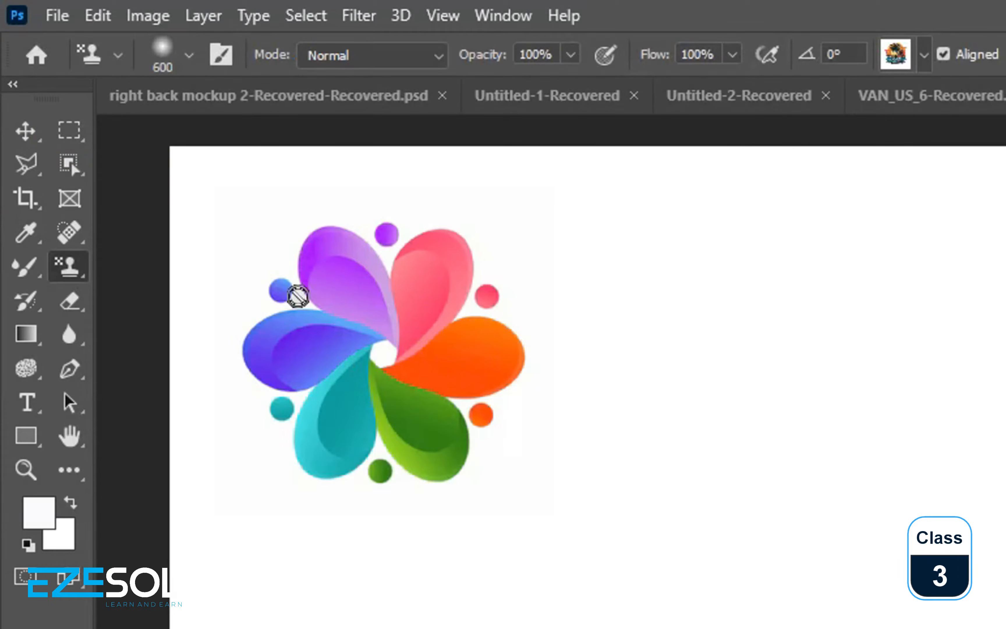
# Select the flower logo with a rectangular marquee and define it as a pattern named Pattern 1.
pyautogui.click(69, 130)
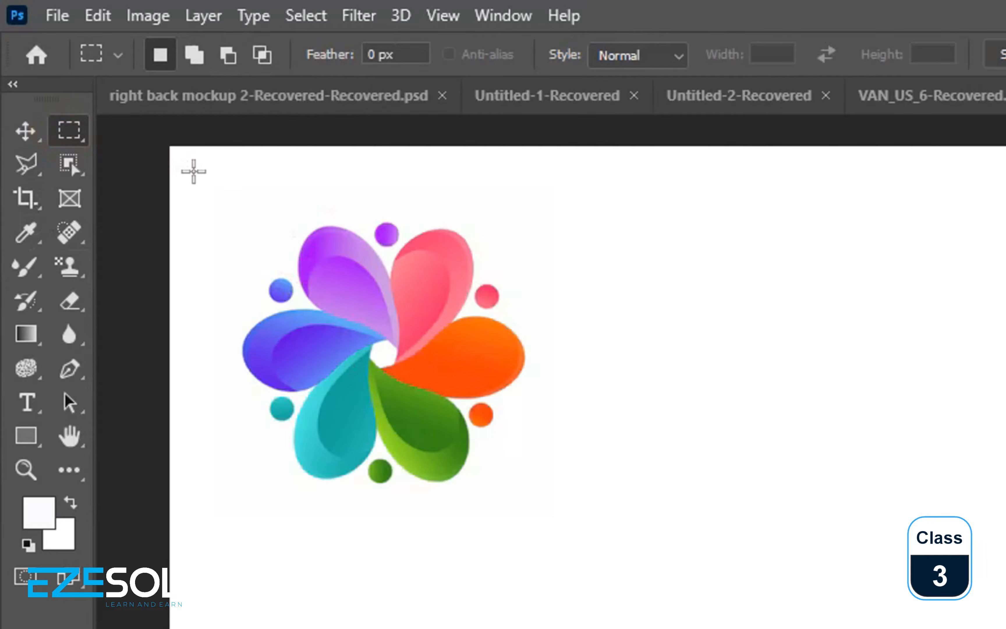
pyautogui.moveTo(186, 159); pyautogui.dragTo(576, 551)
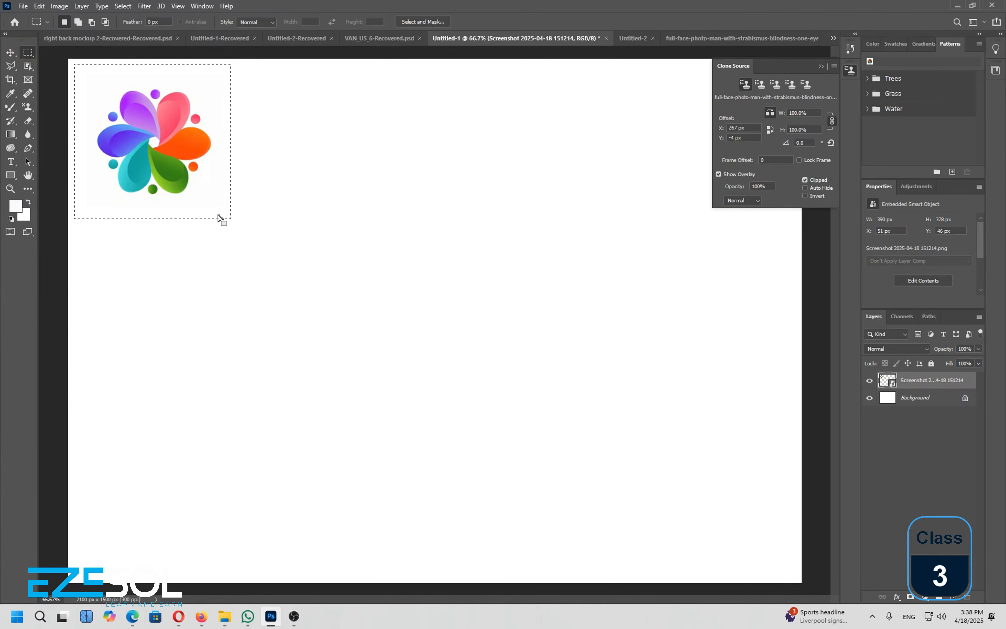
pyautogui.click(97, 15)
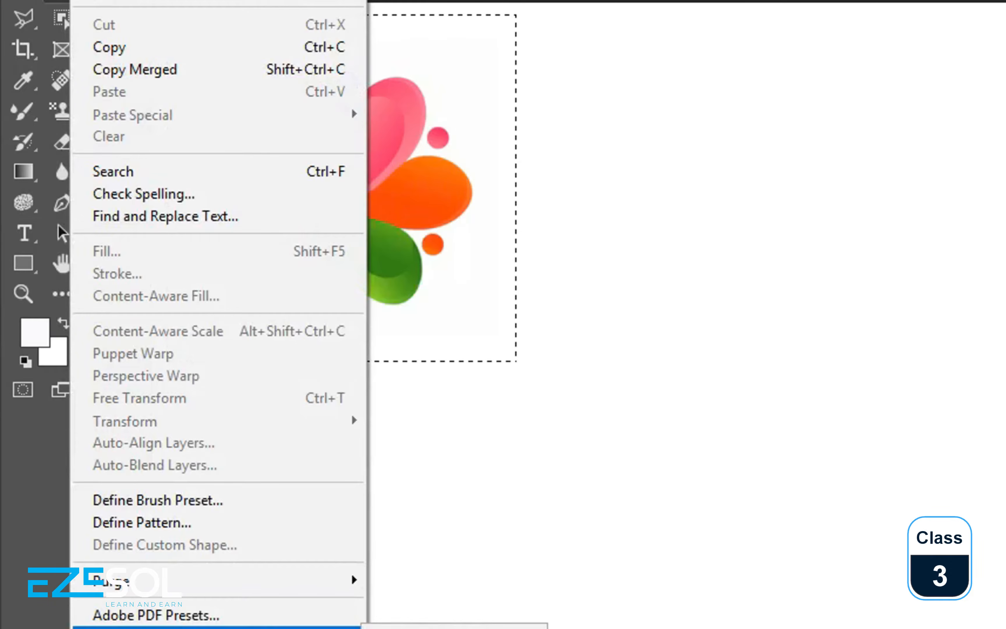
pyautogui.click(164, 525)
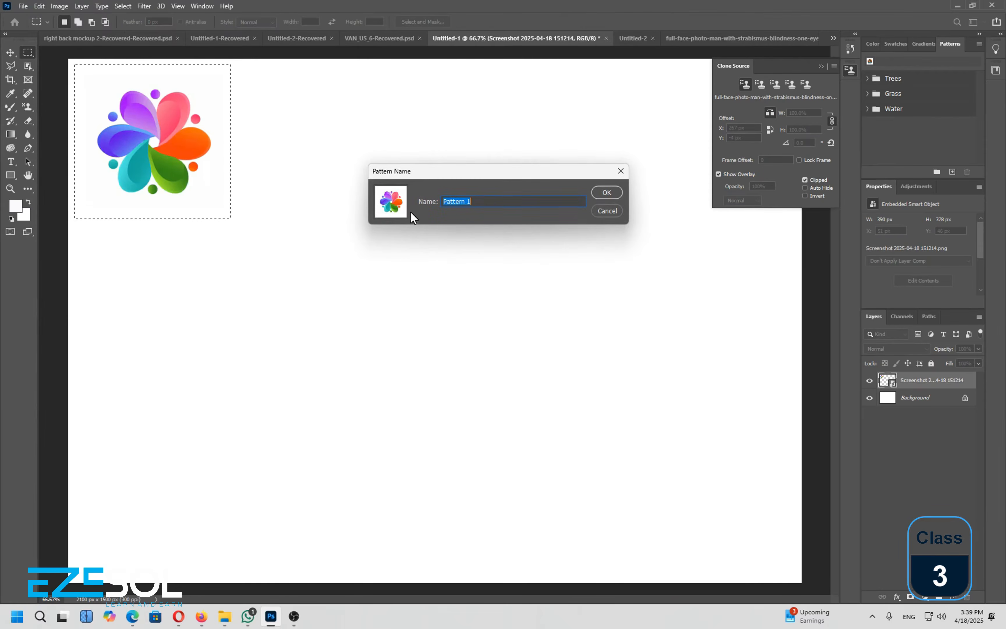
pyautogui.click(607, 192)
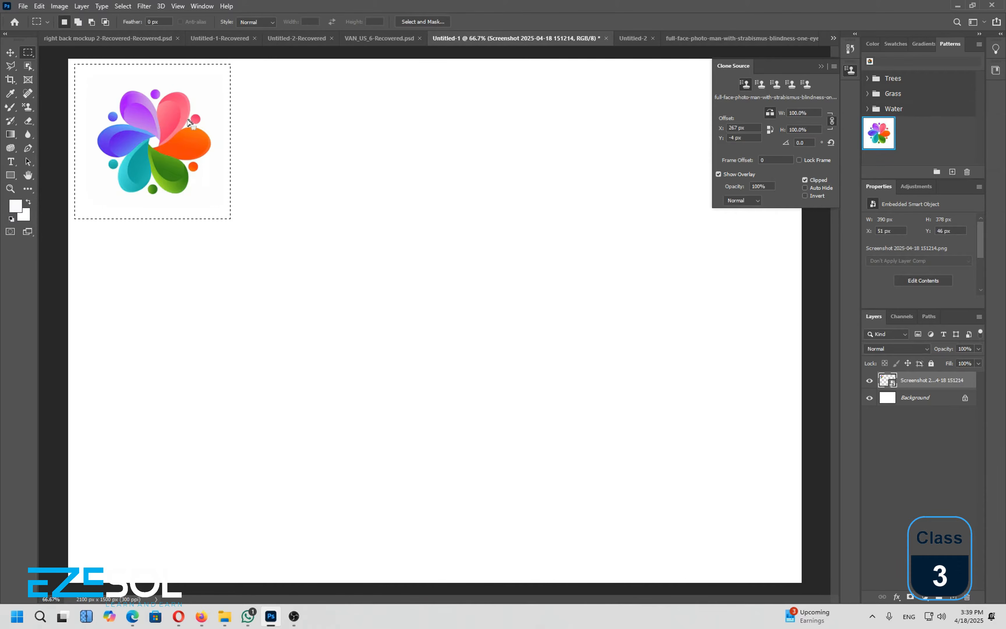
# Fill the blank Untitled-2 canvas with the flower pattern using the Pattern Stamp tool, and close the Clone Source panel.
pyautogui.click(633, 40)
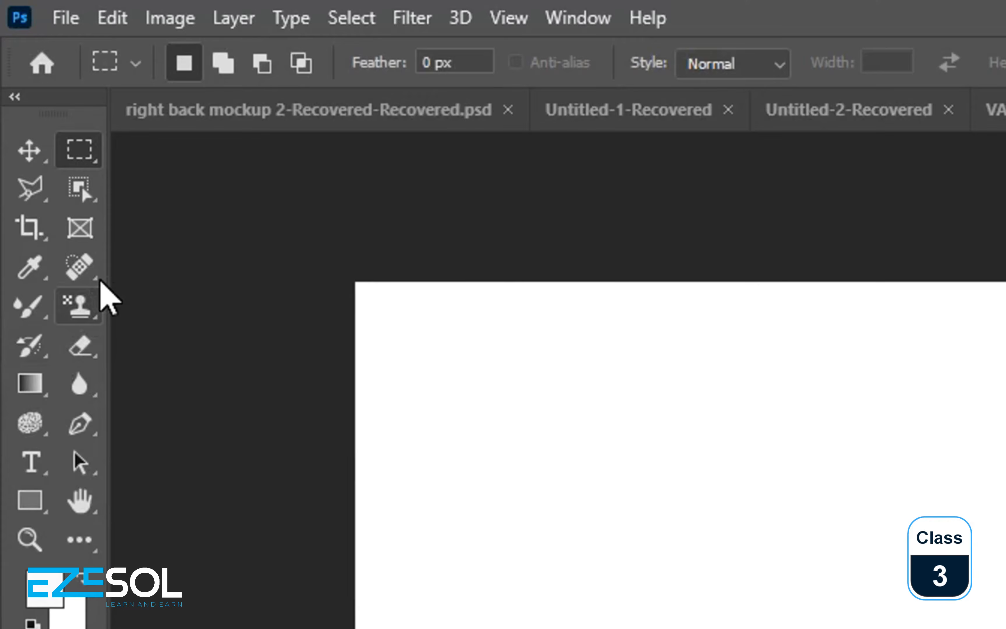
pyautogui.moveTo(79, 300); pyautogui.dragTo(232, 340)
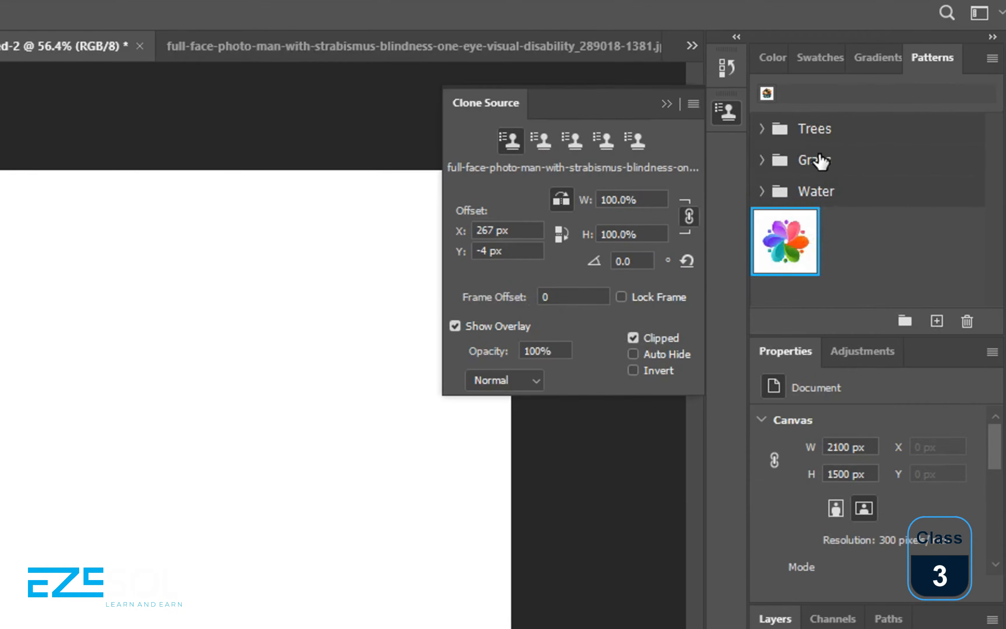
pyautogui.click(786, 242)
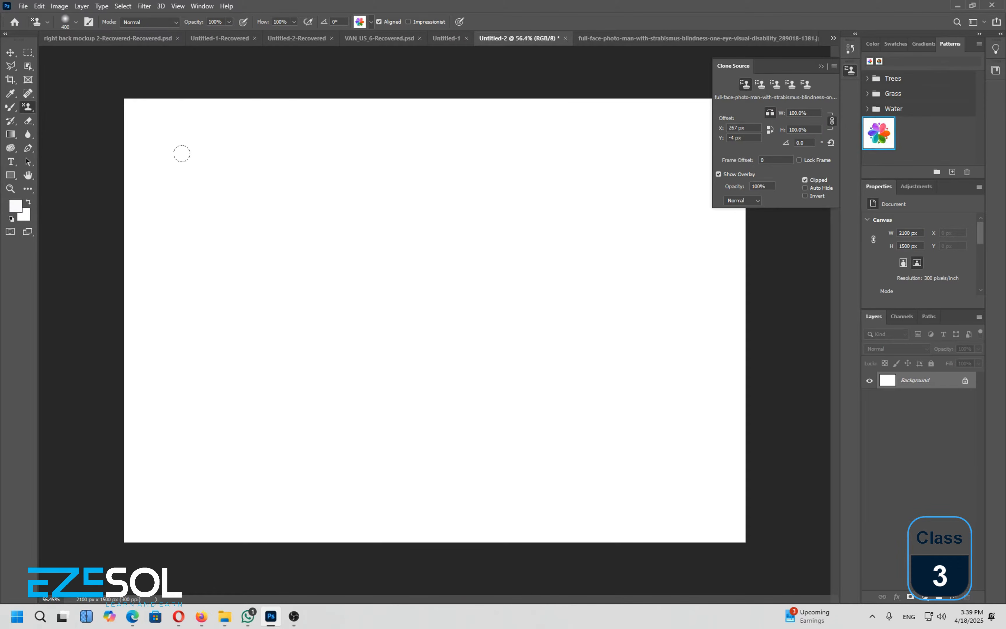
pyautogui.moveTo(182, 154)
pyautogui.mouseDown()
pyautogui.moveTo(523, 173)
pyautogui.moveTo(41, 168)
pyautogui.moveTo(741, 155)
pyautogui.moveTo(796, 275)
pyautogui.moveTo(128, 285)
pyautogui.moveTo(86, 342)
pyautogui.moveTo(736, 337)
pyautogui.moveTo(143, 460)
pyautogui.moveTo(801, 526)
pyautogui.moveTo(74, 489)
pyautogui.moveTo(254, 152)
pyautogui.moveTo(659, 185)
pyautogui.moveTo(261, 217)
pyautogui.moveTo(675, 190)
pyautogui.moveTo(155, 459)
pyautogui.moveTo(912, 471)
pyautogui.mouseUp()
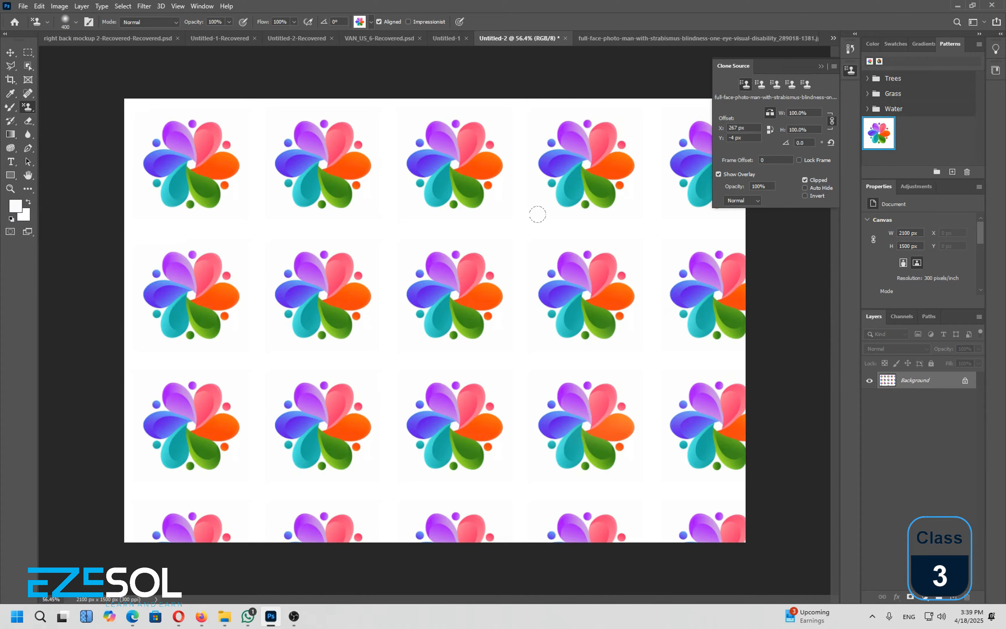
pyautogui.click(822, 66)
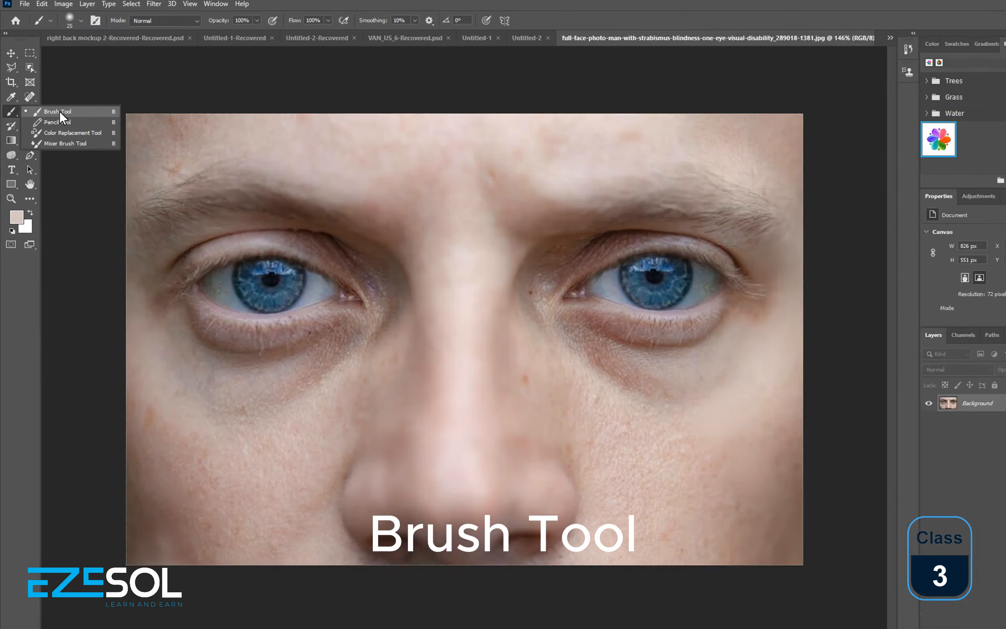
# Sample the skin tone beside the reddish nose spot as the foreground color and activate the Brush tool.
pyautogui.click(61, 106)
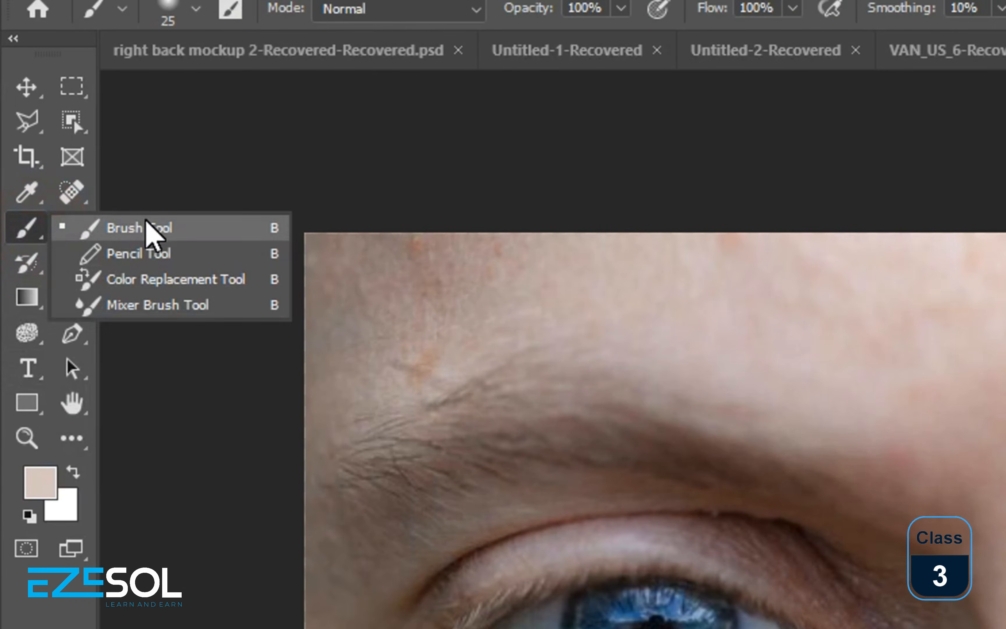
pyautogui.click(65, 185)
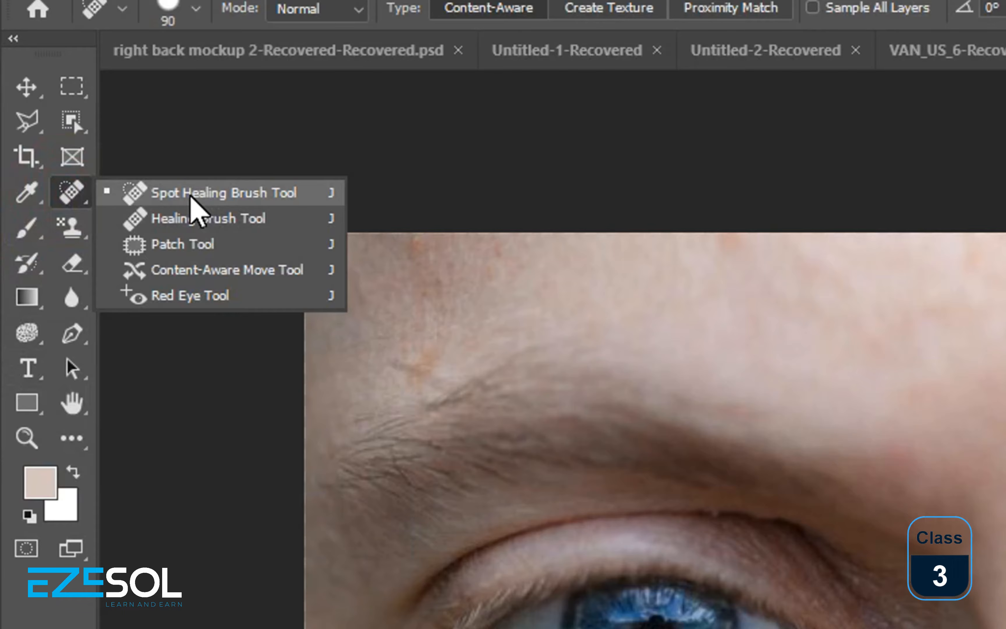
pyautogui.moveTo(22, 235); pyautogui.dragTo(113, 227)
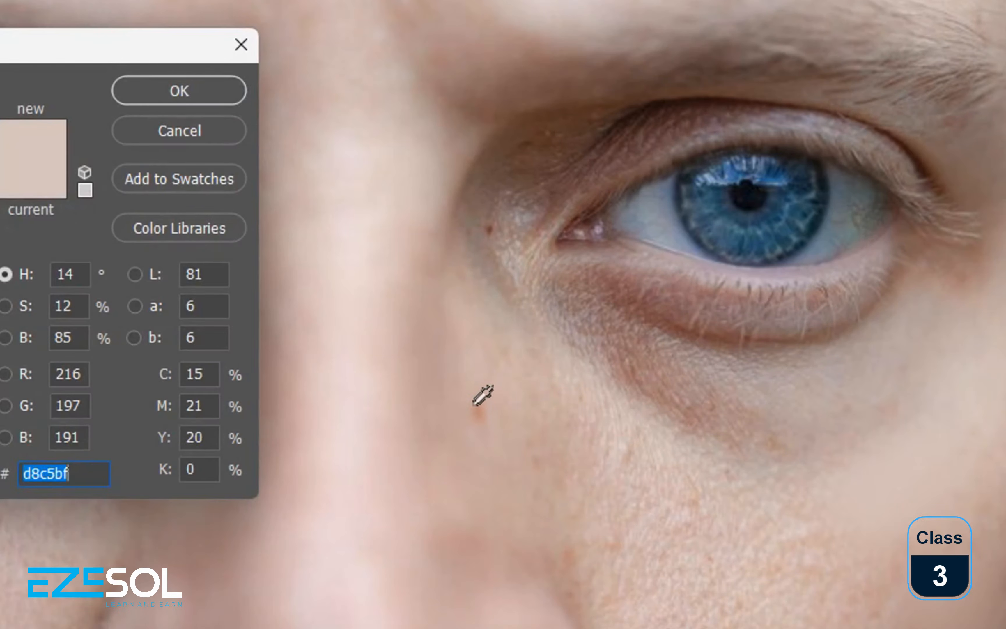
pyautogui.click(476, 403)
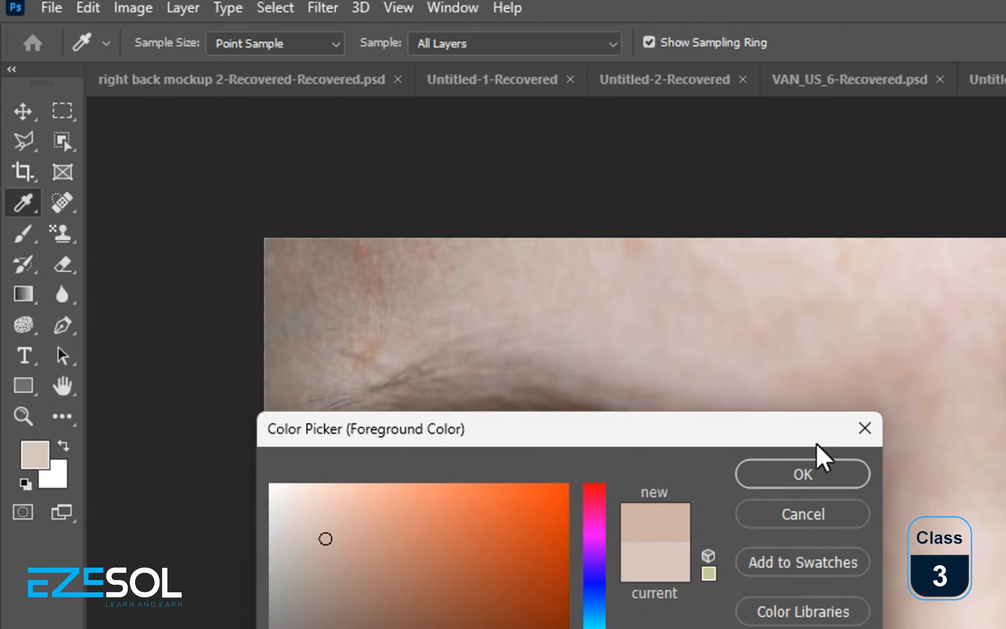
pyautogui.click(805, 467)
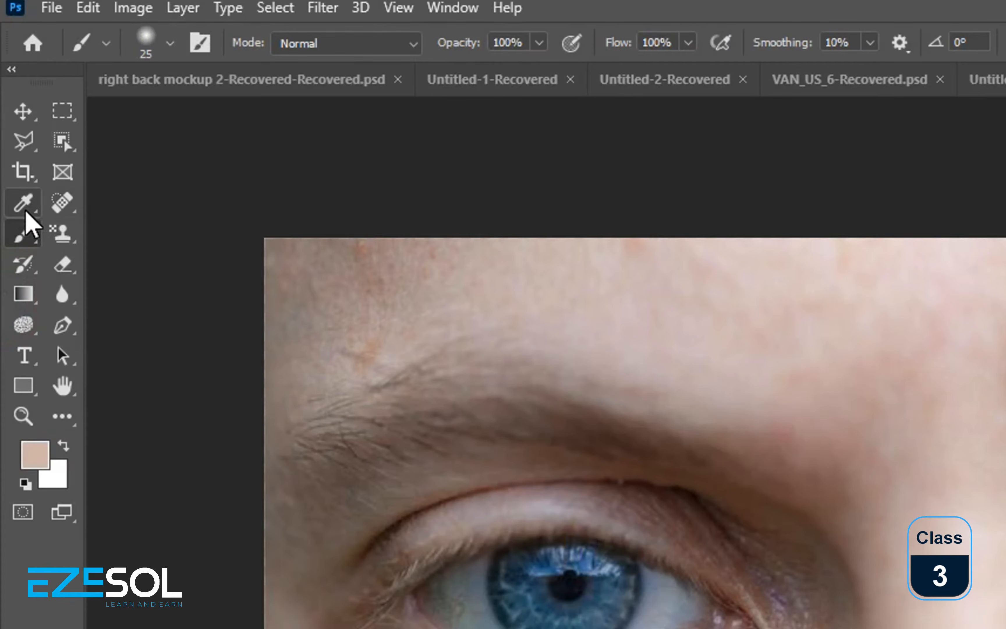
pyautogui.click(21, 234)
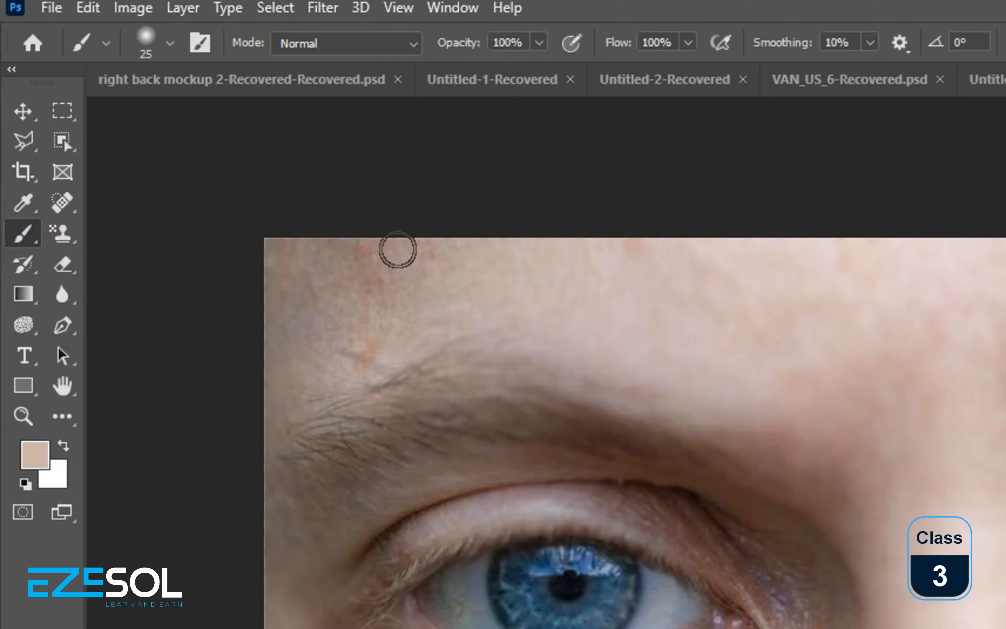
# Enlarge the soft brush slightly and paint over the reddish spot on the side of the nose.
pyautogui.click(170, 43)
pyautogui.moveTo(149, 120)
pyautogui.mouseDown()
pyautogui.moveTo(223, 125)
pyautogui.moveTo(161, 122)
pyautogui.mouseUp()
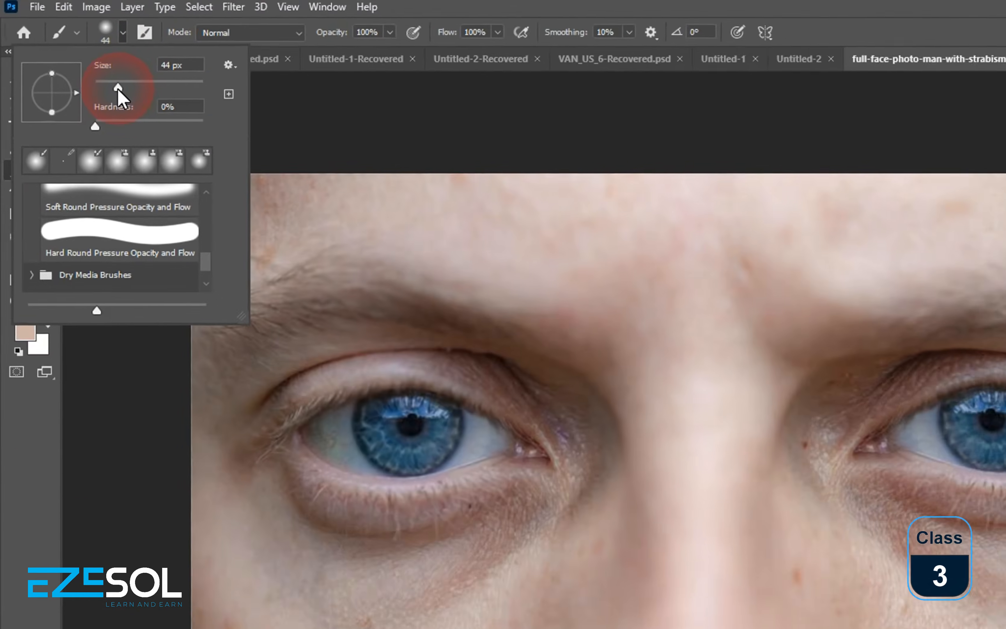
pyautogui.moveTo(118, 89); pyautogui.dragTo(111, 87)
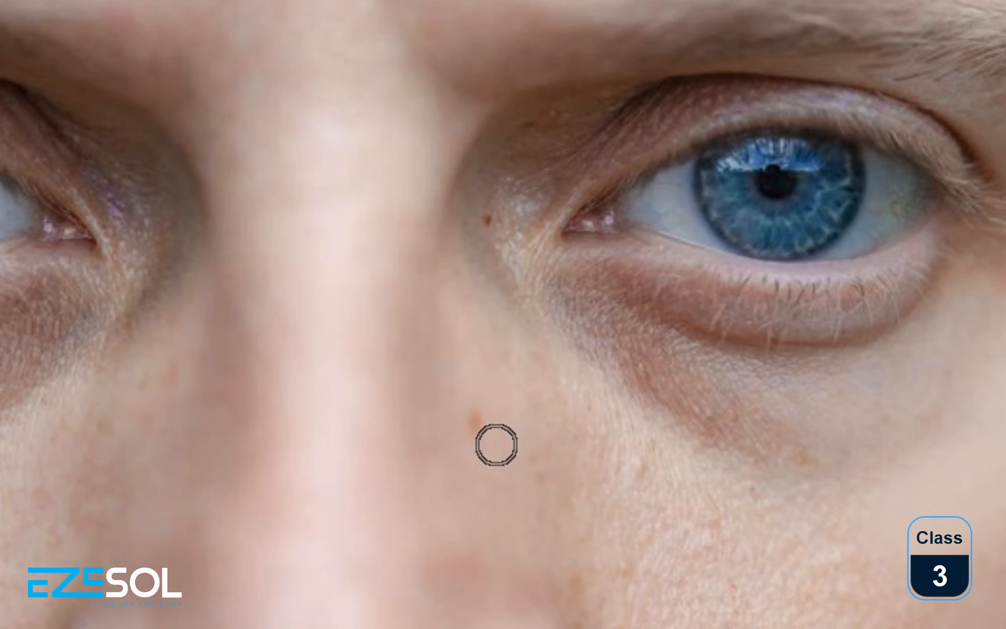
pyautogui.click(492, 363)
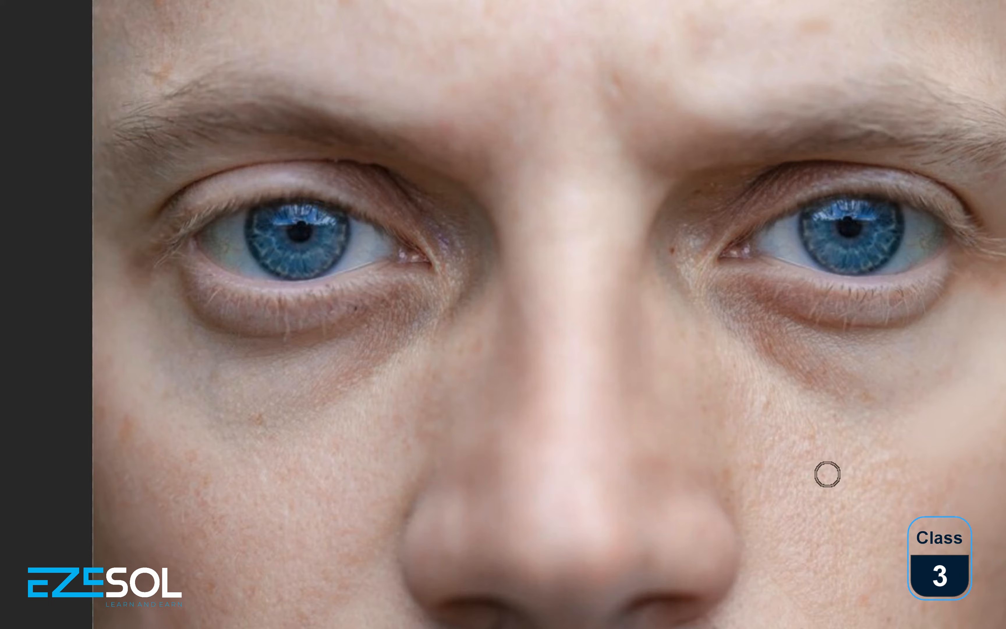
# Resample the foreground color from the skin below the eye and dab it onto the cheek with the Brush tool.
pyautogui.click(816, 439)
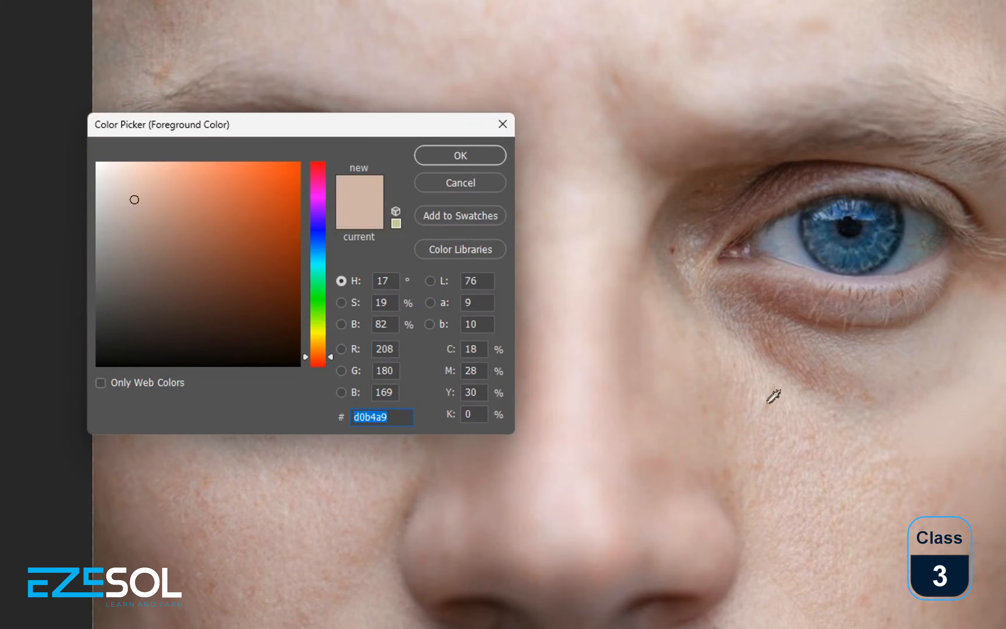
pyautogui.click(764, 393)
pyautogui.click(464, 151)
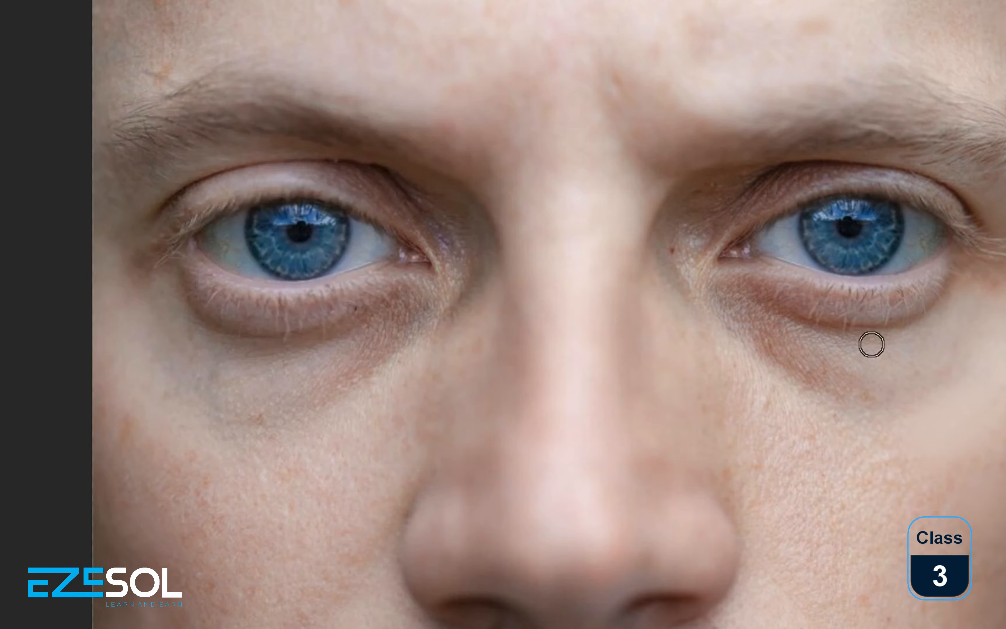
pyautogui.click(778, 413)
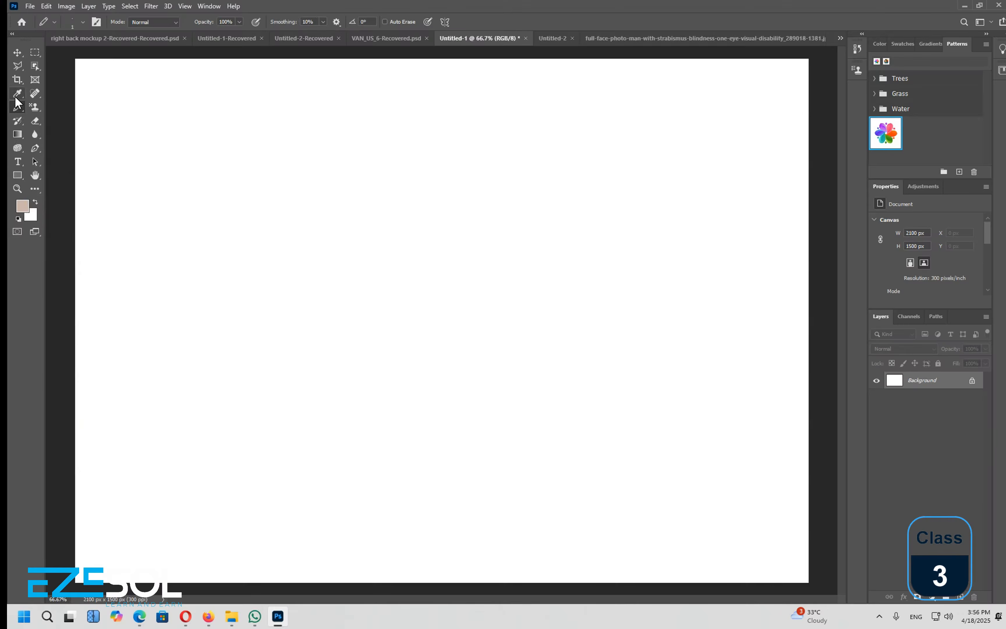
# Draw several thin freehand lines on the blank Untitled-1 canvas with the Pencil tool at 1 px.
pyautogui.click(18, 105)
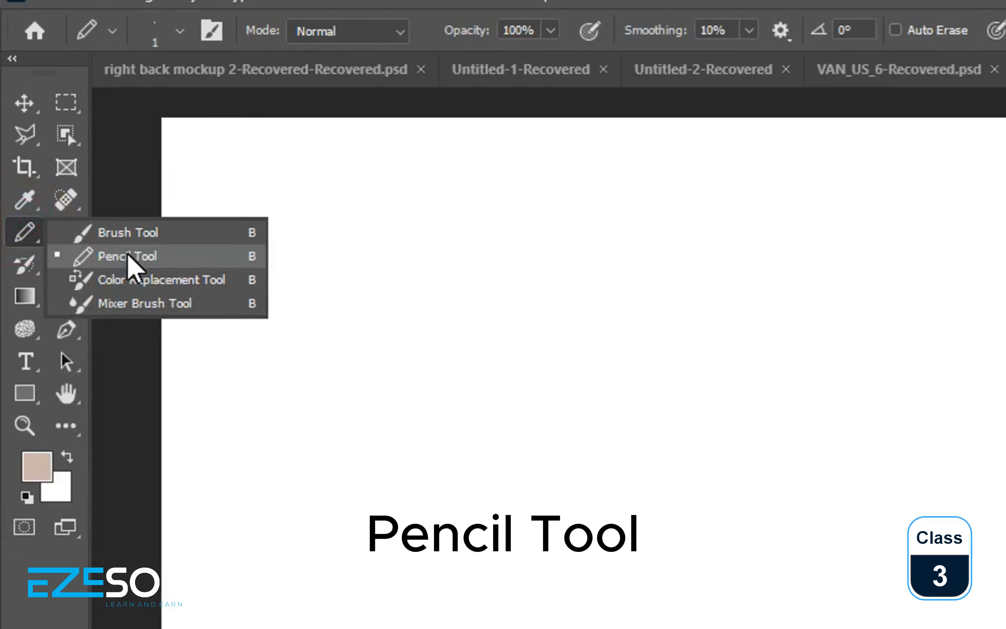
pyautogui.click(127, 254)
pyautogui.moveTo(992, 358); pyautogui.dragTo(915, 448)
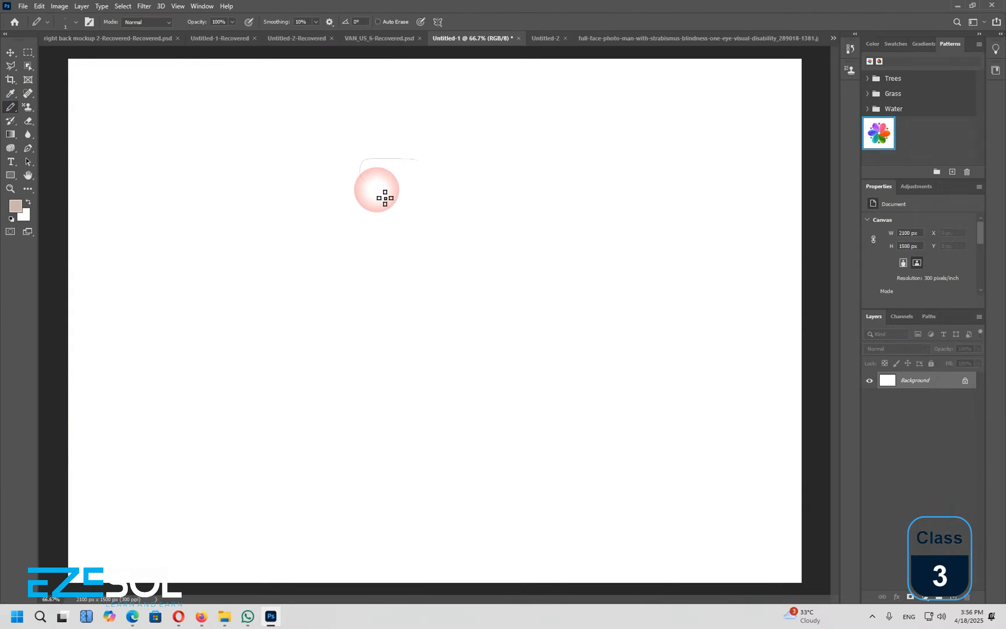
pyautogui.moveTo(385, 197)
pyautogui.mouseDown()
pyautogui.moveTo(421, 181)
pyautogui.moveTo(445, 293)
pyautogui.moveTo(418, 232)
pyautogui.mouseUp()
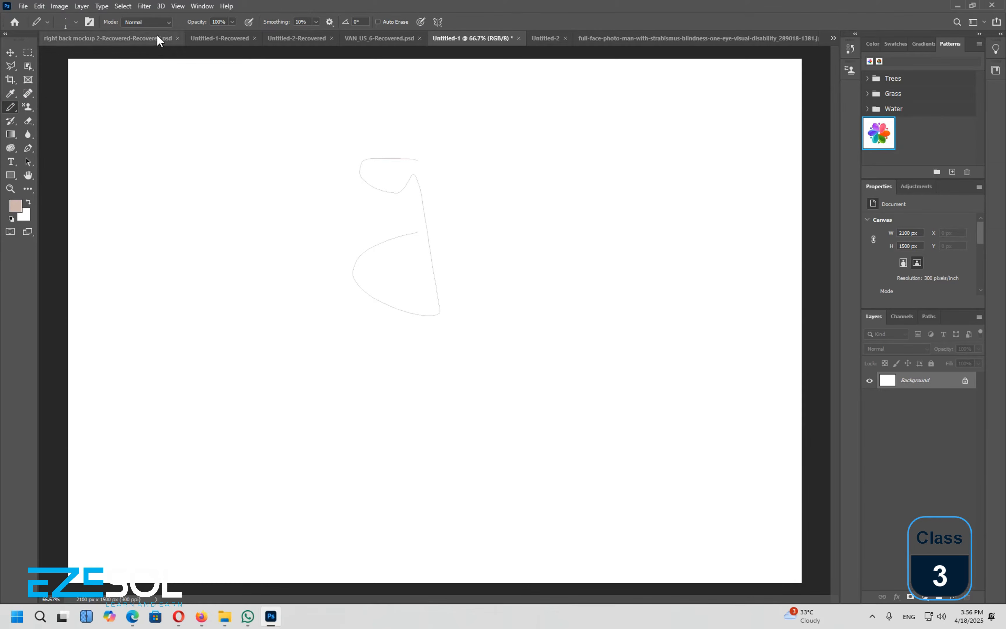
pyautogui.moveTo(291, 162)
pyautogui.mouseDown()
pyautogui.moveTo(307, 218)
pyautogui.moveTo(310, 330)
pyautogui.moveTo(371, 373)
pyautogui.mouseUp()
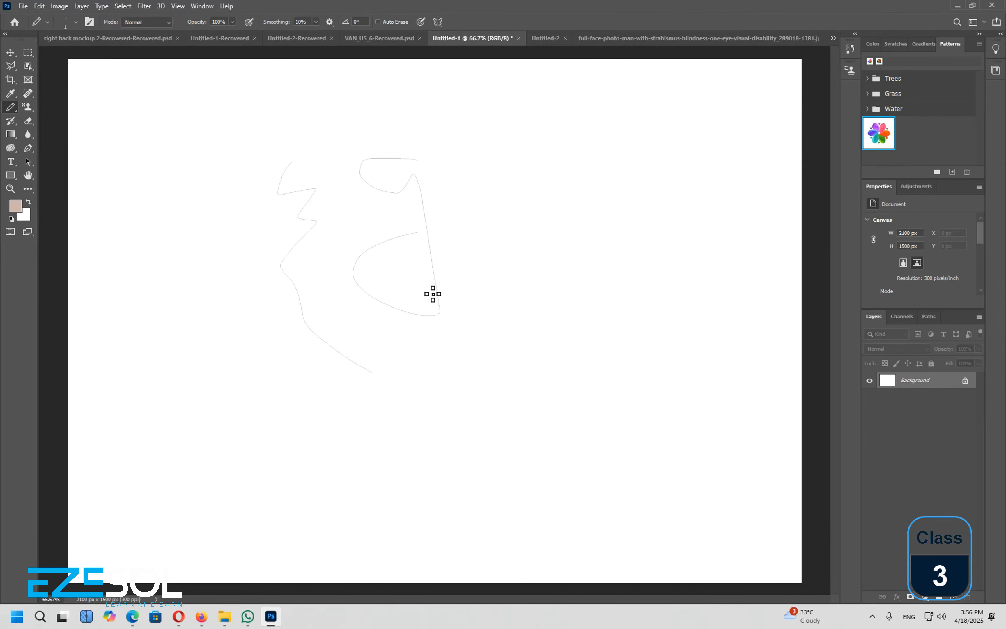
pyautogui.moveTo(502, 165)
pyautogui.mouseDown()
pyautogui.moveTo(553, 225)
pyautogui.moveTo(551, 349)
pyautogui.moveTo(483, 436)
pyautogui.mouseUp()
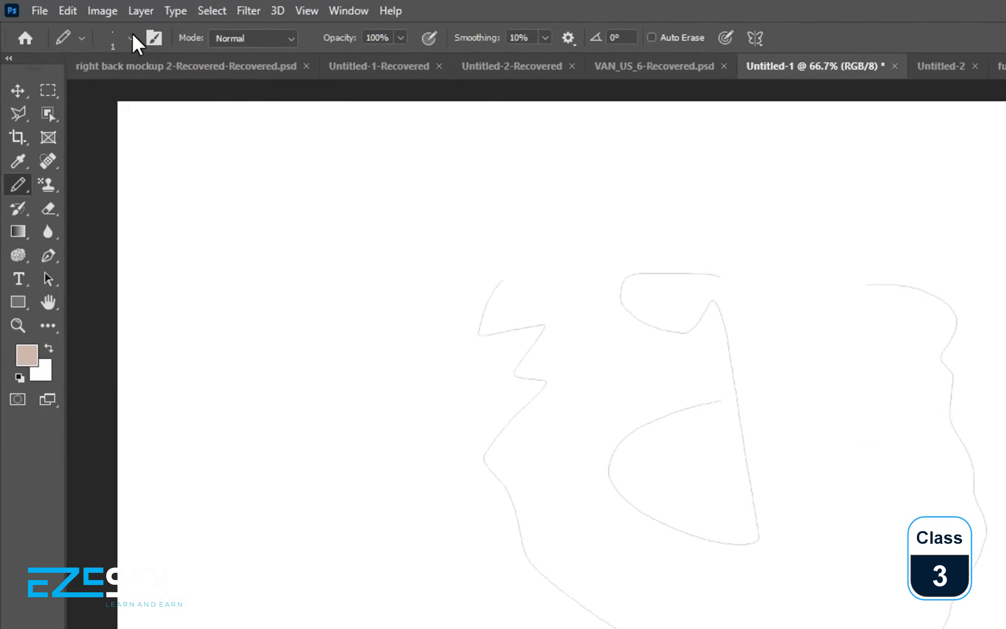
# Set the pencil size to 190 px and draw a thick stroke shaped like a 2 over the thin lines.
pyautogui.click(76, 21)
pyautogui.moveTo(63, 57); pyautogui.dragTo(107, 56)
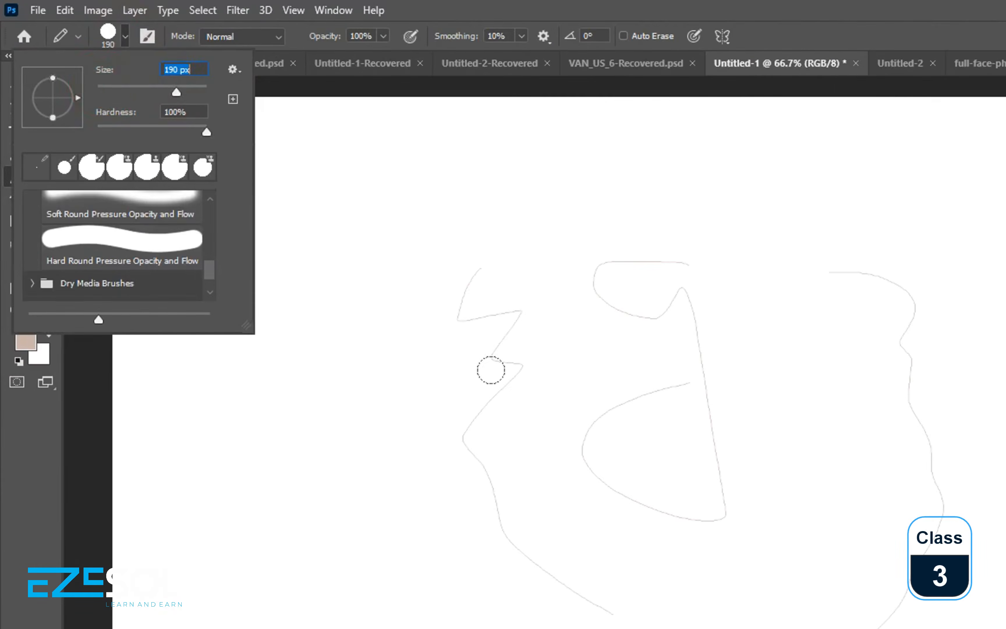
pyautogui.moveTo(491, 370)
pyautogui.mouseDown()
pyautogui.moveTo(561, 505)
pyautogui.moveTo(719, 602)
pyautogui.mouseUp()
# Reduce the pencil size to 45 px and draw a smaller 2 and several freehand outlines on the canvas.
pyautogui.click(121, 36)
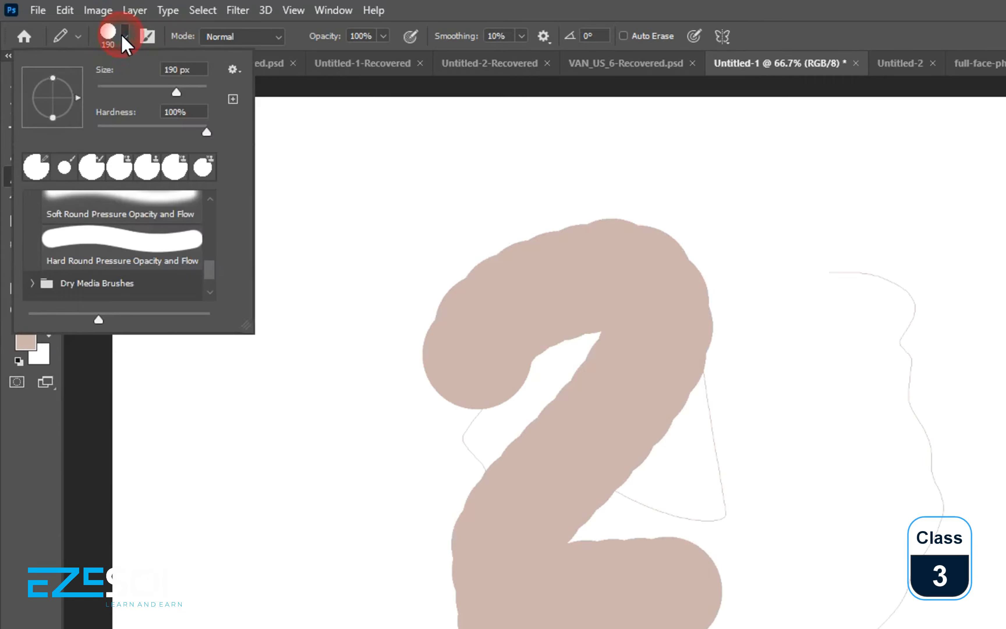
pyautogui.scroll(-1, 125, 231)
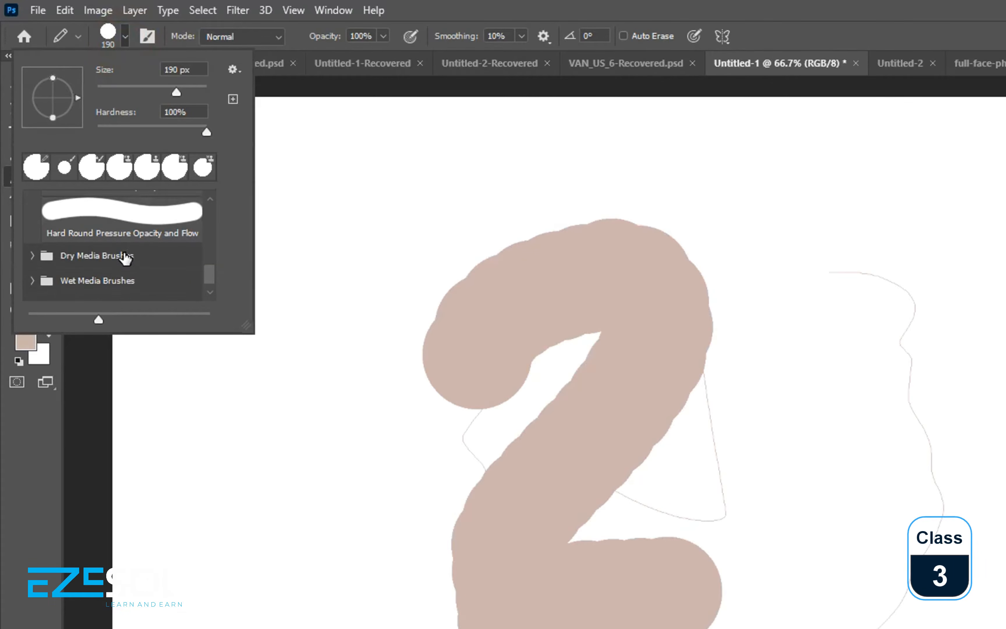
pyautogui.scroll(3, 124, 258)
pyautogui.scroll(4, 135, 248)
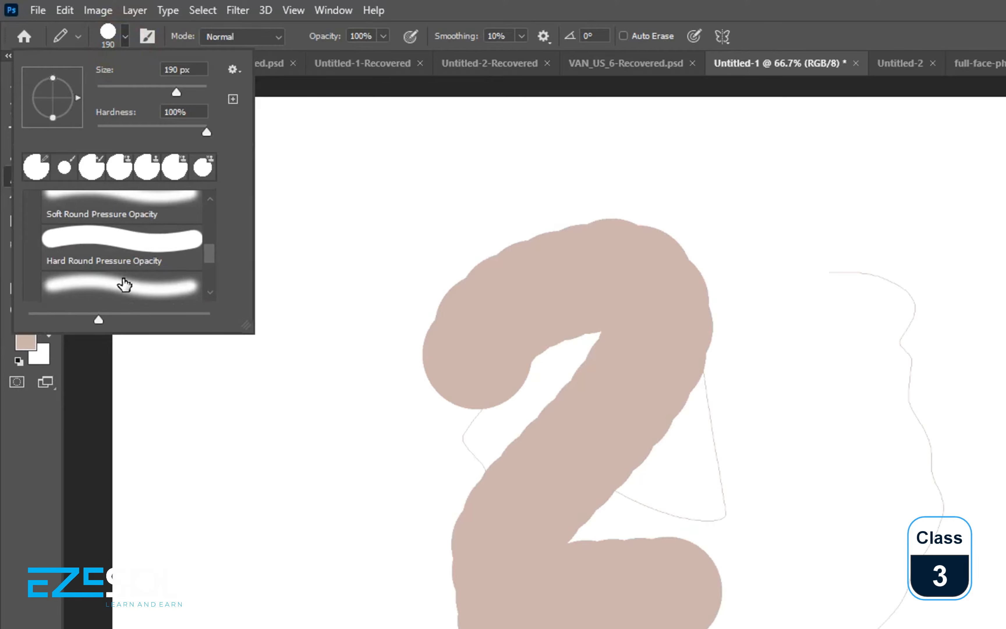
pyautogui.scroll(1, 133, 248)
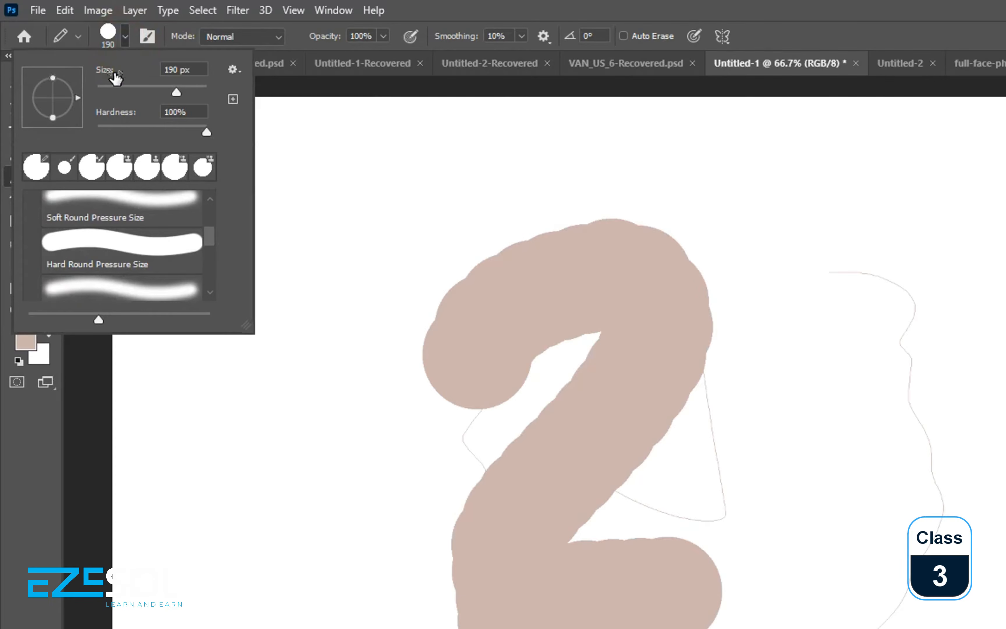
pyautogui.click(122, 87)
pyautogui.moveTo(827, 336)
pyautogui.mouseDown()
pyautogui.moveTo(926, 386)
pyautogui.moveTo(901, 490)
pyautogui.moveTo(960, 476)
pyautogui.mouseUp()
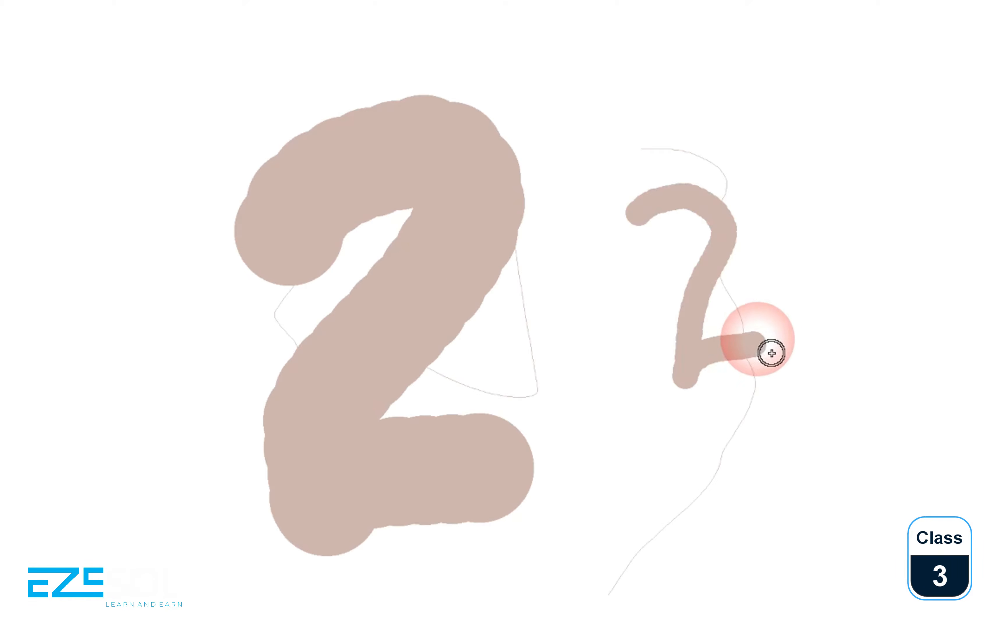
pyautogui.moveTo(814, 241)
pyautogui.mouseDown()
pyautogui.moveTo(894, 283)
pyautogui.moveTo(898, 382)
pyautogui.mouseUp()
pyautogui.moveTo(646, 333); pyautogui.dragTo(590, 391)
# Activate the Color Replacement tool and set the foreground color to orange-red ff3800.
pyautogui.rightClick(10, 107)
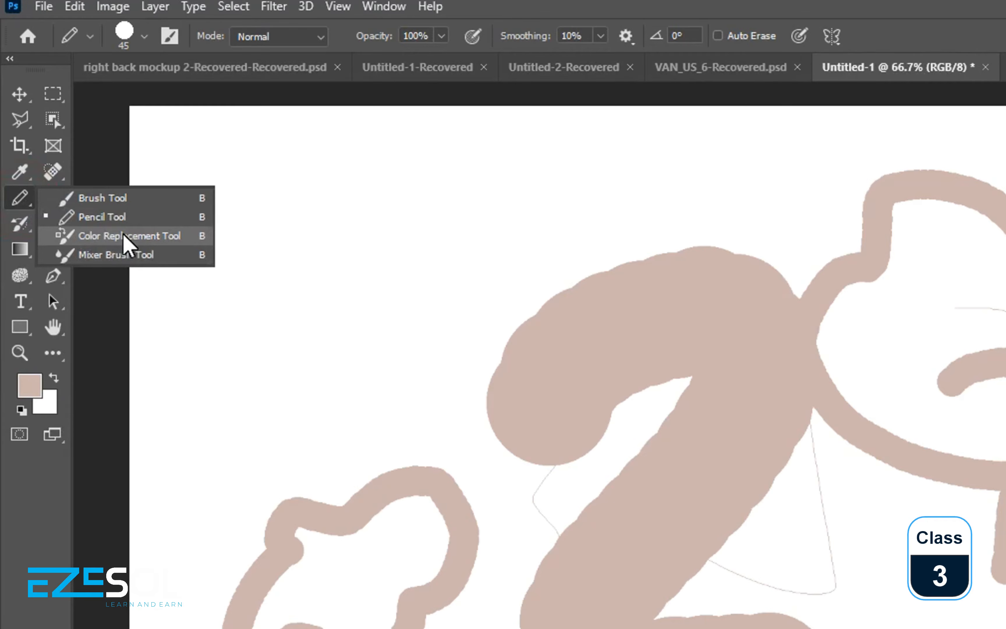
pyautogui.click(124, 236)
pyautogui.click(627, 331)
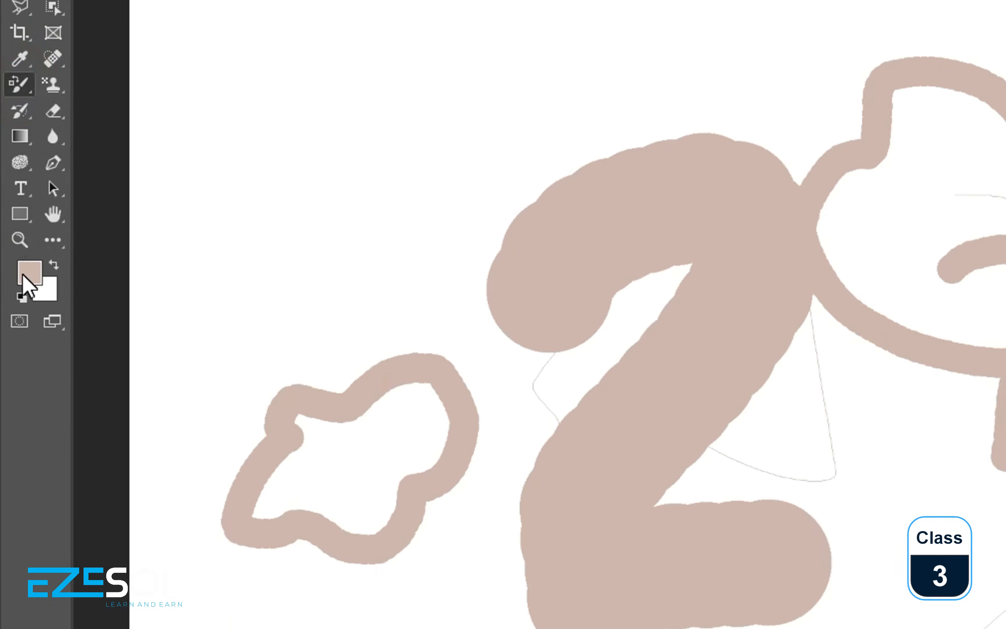
pyautogui.click(28, 225)
pyautogui.moveTo(435, 286); pyautogui.dragTo(480, 229)
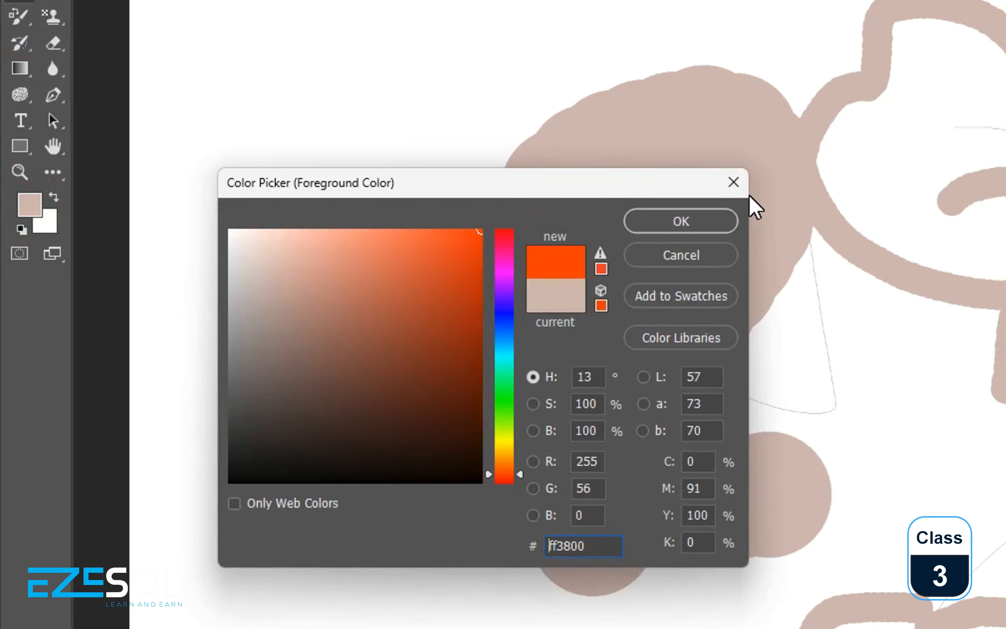
pyautogui.click(682, 221)
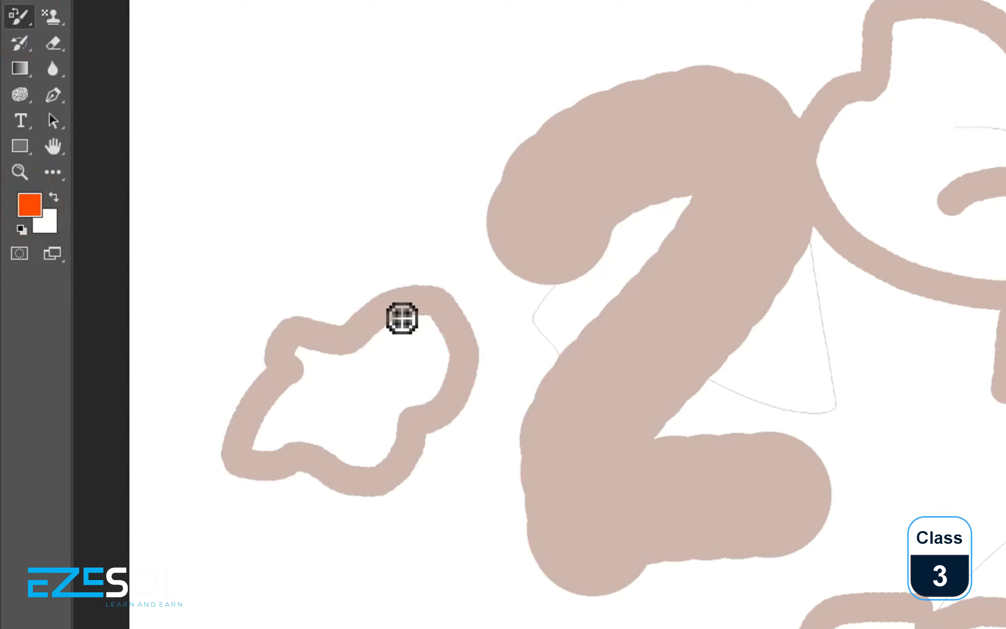
# Recolor the small closed outline beside the large 2 by painting along it with the Color Replacement tool.
pyautogui.moveTo(402, 319); pyautogui.dragTo(454, 326)
pyautogui.moveTo(330, 326)
pyautogui.mouseDown()
pyautogui.moveTo(412, 307)
pyautogui.moveTo(404, 332)
pyautogui.moveTo(301, 354)
pyautogui.moveTo(260, 382)
pyautogui.moveTo(308, 366)
pyautogui.moveTo(317, 418)
pyautogui.moveTo(310, 376)
pyautogui.moveTo(267, 470)
pyautogui.mouseUp()
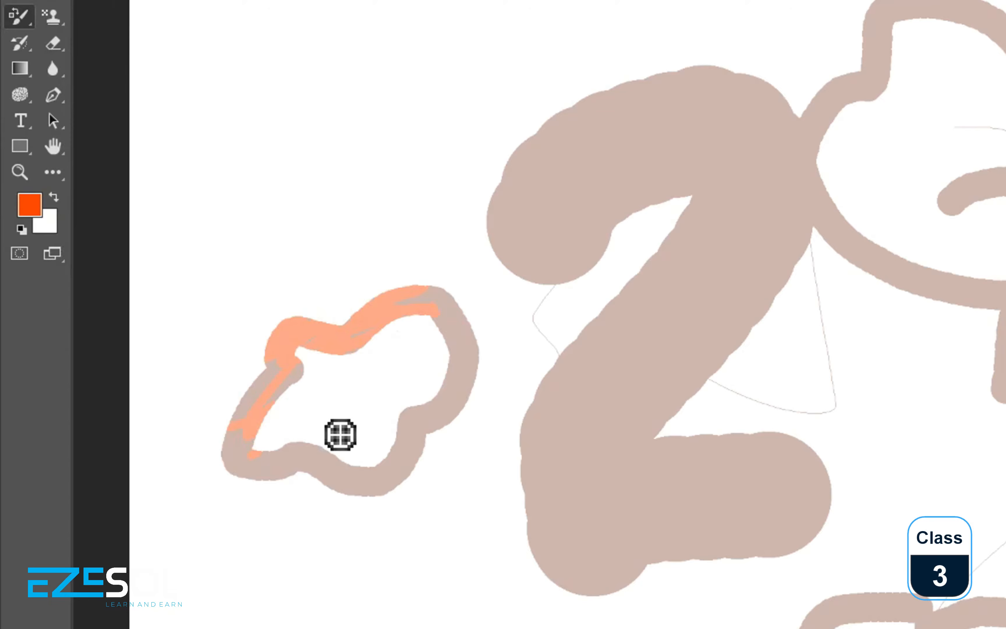
pyautogui.moveTo(425, 319)
pyautogui.mouseDown()
pyautogui.moveTo(465, 398)
pyautogui.moveTo(455, 445)
pyautogui.moveTo(252, 441)
pyautogui.moveTo(368, 343)
pyautogui.moveTo(306, 526)
pyautogui.moveTo(245, 433)
pyautogui.mouseUp()
# Smear paint across the upper edge of the large 2 and its surroundings with the Mixer Brush tool.
pyautogui.rightClick(18, 16)
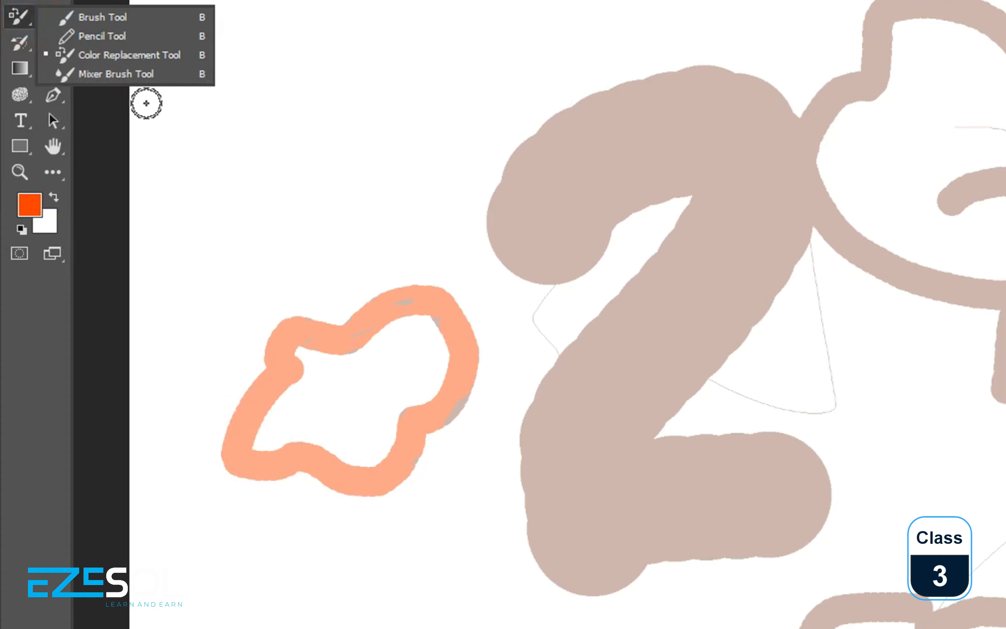
pyautogui.click(117, 77)
pyautogui.moveTo(619, 171)
pyautogui.mouseDown()
pyautogui.moveTo(458, 132)
pyautogui.moveTo(344, 126)
pyautogui.moveTo(377, 126)
pyautogui.moveTo(166, 243)
pyautogui.mouseUp()
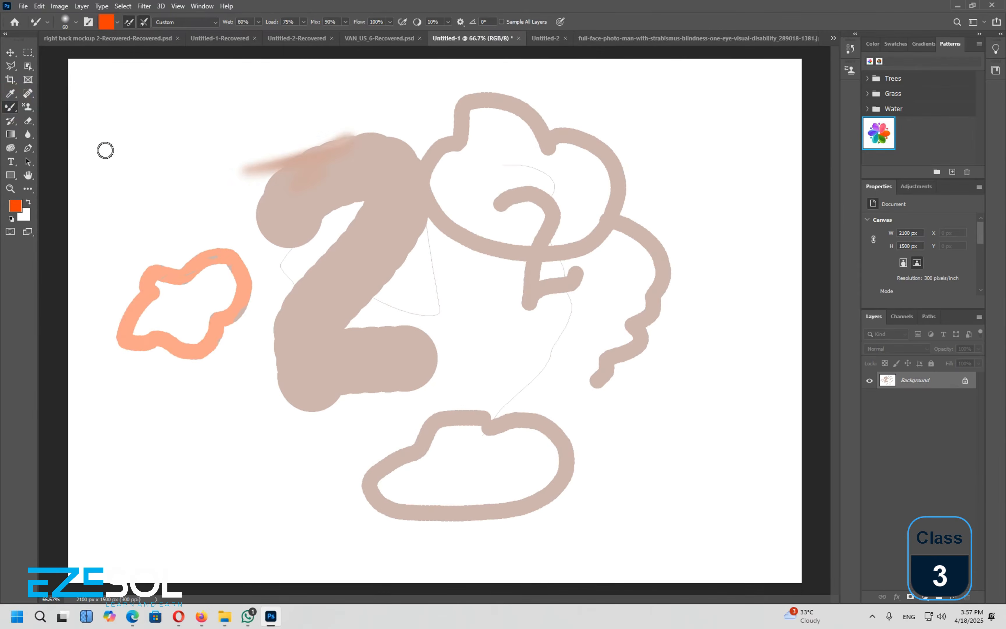
pyautogui.moveTo(131, 294)
pyautogui.mouseDown()
pyautogui.moveTo(83, 332)
pyautogui.moveTo(25, 260)
pyautogui.moveTo(310, 18)
pyautogui.moveTo(211, 158)
pyautogui.moveTo(252, 258)
pyautogui.mouseUp()
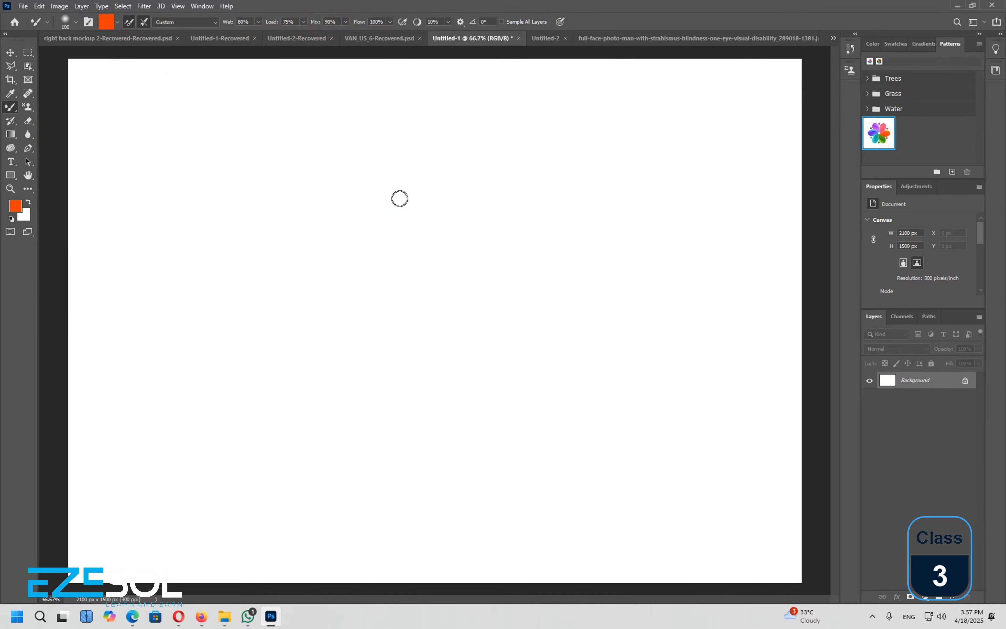
# Cover the blank canvas with broad diagonal orange strokes using the Mixer Brush at 800 px.
pyautogui.scroll(-2, 384, 252)
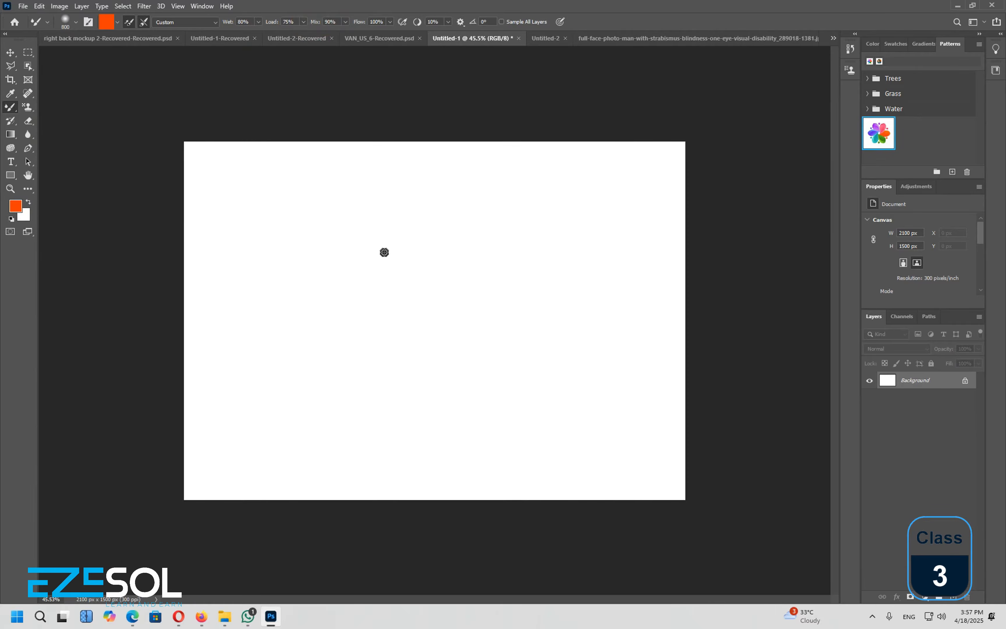
pyautogui.moveTo(237, 174)
pyautogui.mouseDown()
pyautogui.moveTo(94, 274)
pyautogui.moveTo(659, 162)
pyautogui.moveTo(480, 252)
pyautogui.moveTo(208, 507)
pyautogui.moveTo(599, 404)
pyautogui.moveTo(714, 420)
pyautogui.moveTo(723, 301)
pyautogui.moveTo(247, 558)
pyautogui.moveTo(289, 490)
pyautogui.moveTo(660, 227)
pyautogui.moveTo(100, 448)
pyautogui.mouseUp()
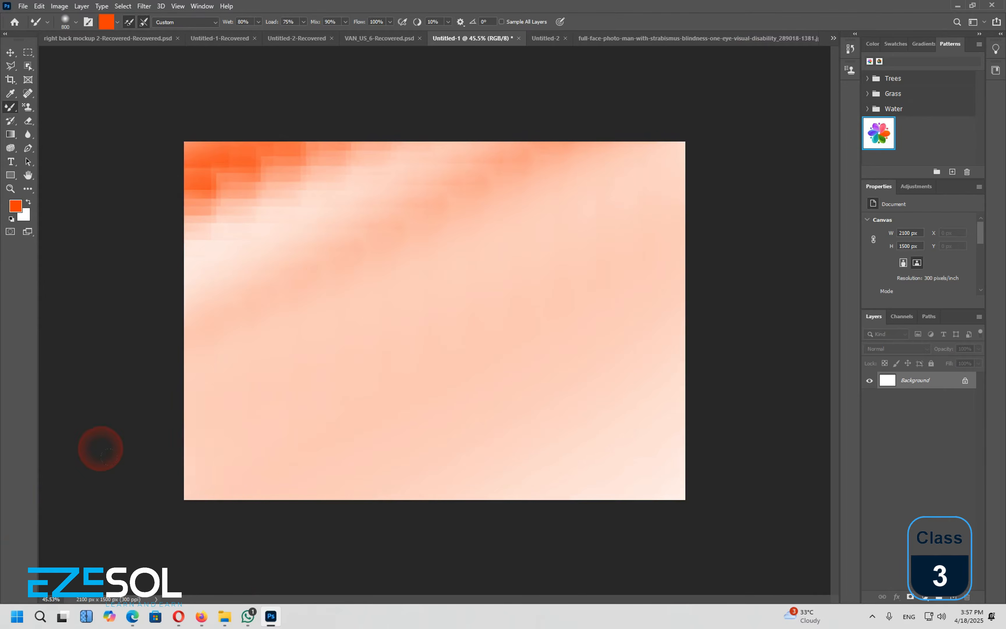
pyautogui.moveTo(350, 241)
pyautogui.mouseDown()
pyautogui.moveTo(103, 292)
pyautogui.moveTo(257, 178)
pyautogui.mouseUp()
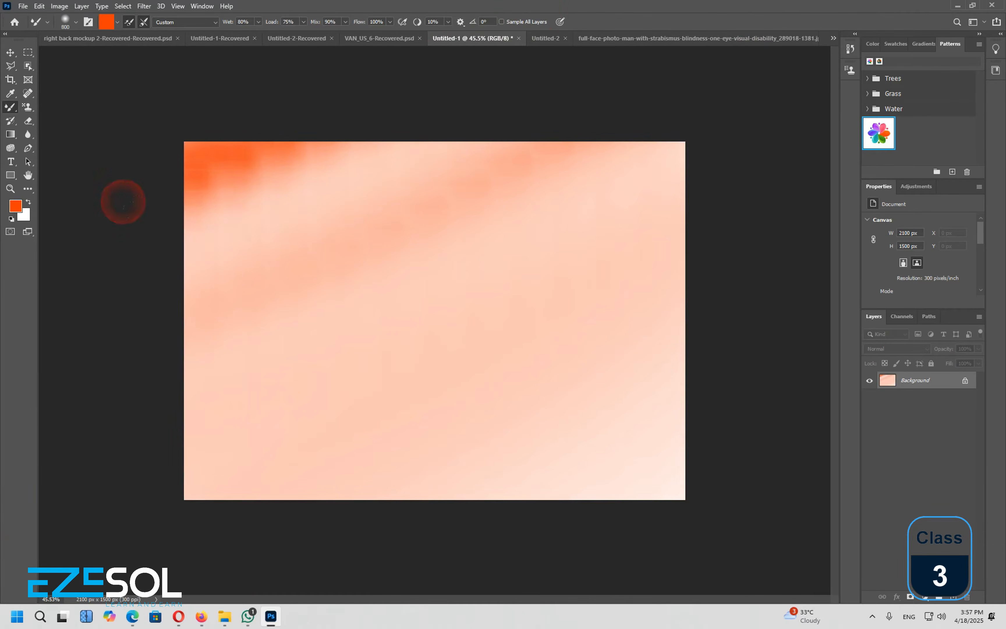
pyautogui.hotkey('ctrl', 'z')
pyautogui.moveTo(700, 232); pyautogui.dragTo(749, 244)
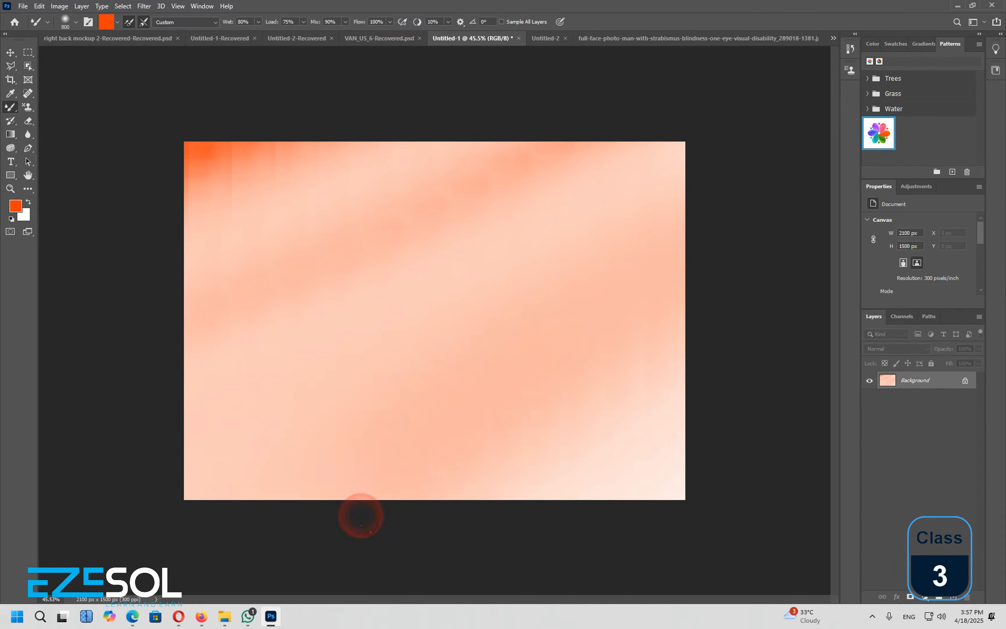
pyautogui.moveTo(361, 516)
pyautogui.mouseDown()
pyautogui.moveTo(696, 303)
pyautogui.moveTo(399, 484)
pyautogui.mouseUp()
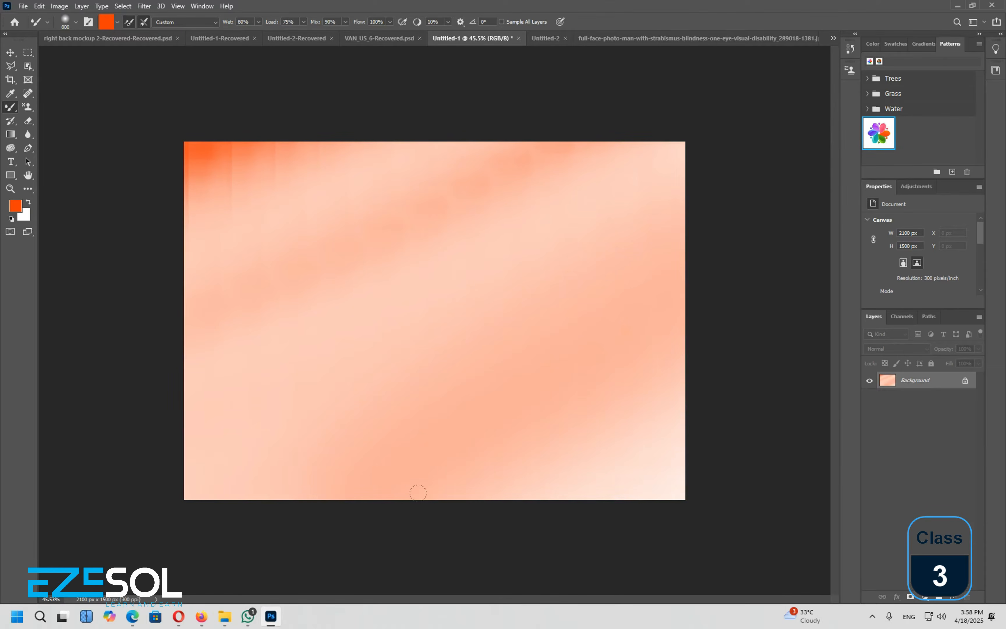
# Set the foreground color to blue 168fff and blend a diagonal band across the orange canvas with the Mixer Brush.
pyautogui.click(17, 206)
pyautogui.click(265, 275)
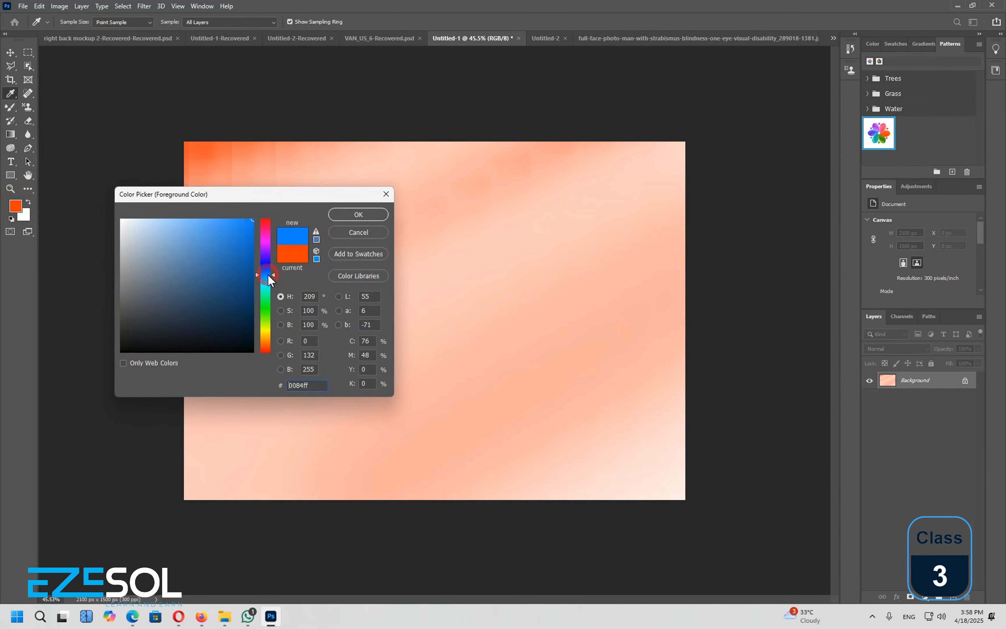
pyautogui.click(242, 219)
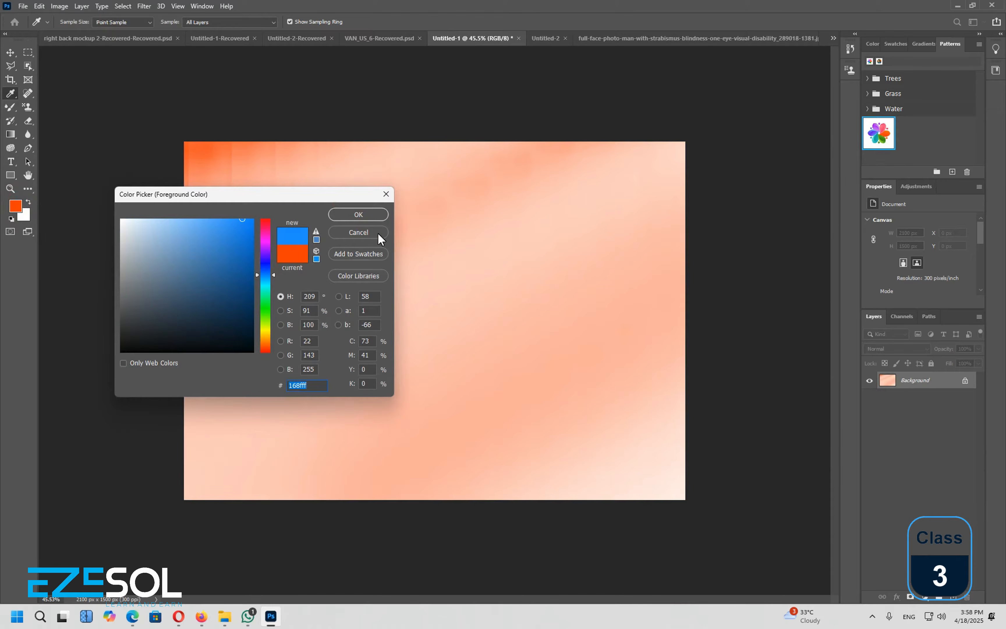
pyautogui.click(376, 216)
pyautogui.moveTo(612, 169)
pyautogui.mouseDown()
pyautogui.moveTo(216, 426)
pyautogui.moveTo(676, 159)
pyautogui.moveTo(118, 515)
pyautogui.mouseUp()
pyautogui.moveTo(640, 191); pyautogui.dragTo(673, 158)
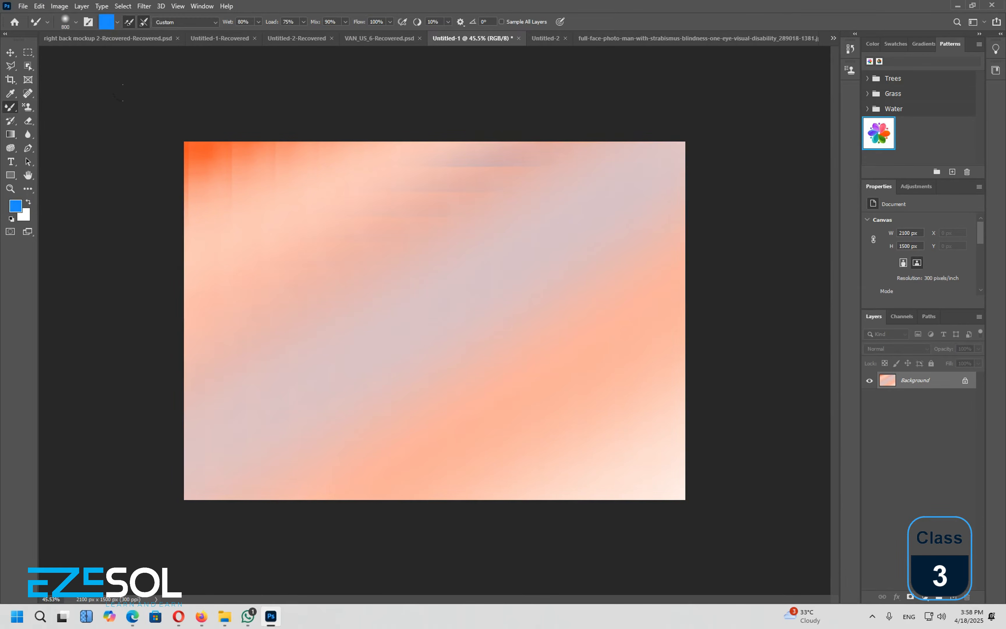
# Set the foreground color to a saturated green and blend it into the canvas's upper-left corner with the Mixer Brush.
pyautogui.click(15, 206)
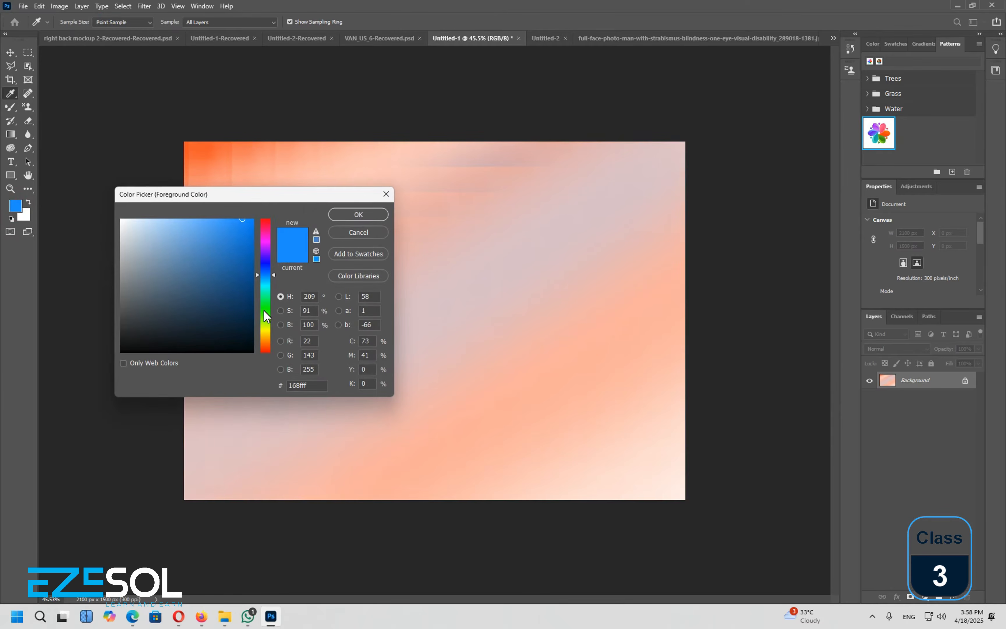
pyautogui.click(265, 314)
pyautogui.click(188, 263)
pyautogui.click(217, 239)
pyautogui.moveTo(250, 239); pyautogui.dragTo(253, 237)
pyautogui.click(338, 212)
pyautogui.moveTo(313, 139)
pyautogui.mouseDown()
pyautogui.moveTo(271, 164)
pyautogui.moveTo(213, 162)
pyautogui.mouseUp()
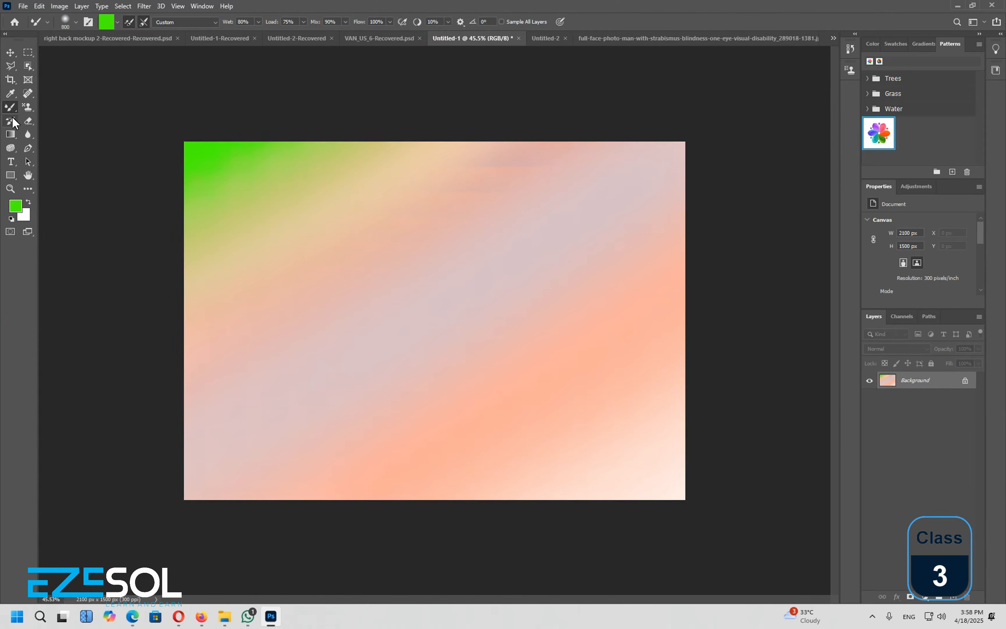
pyautogui.rightClick(11, 135)
pyautogui.rightClick(11, 108)
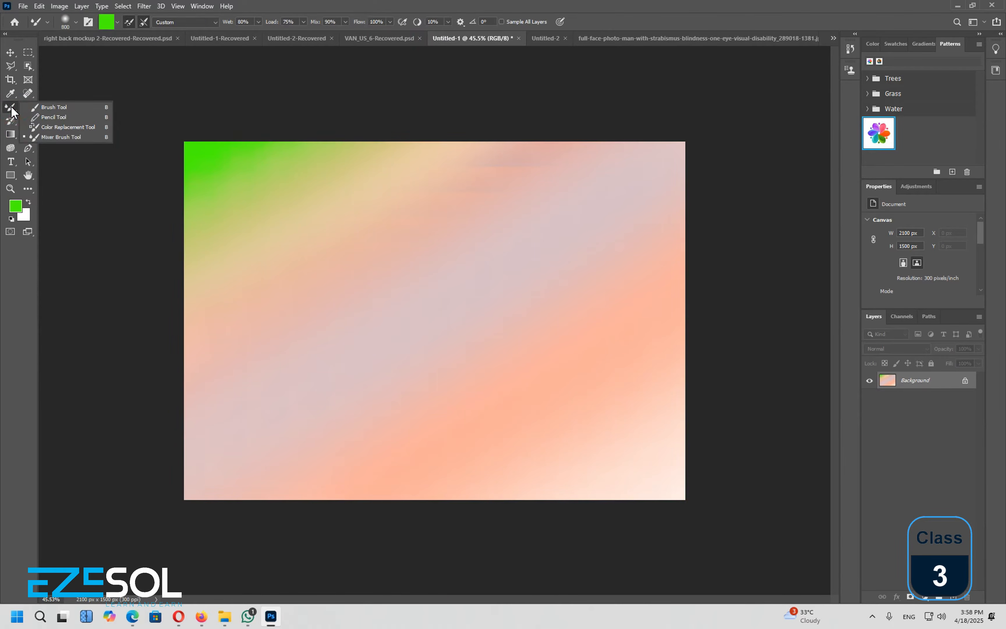
pyautogui.click(11, 110)
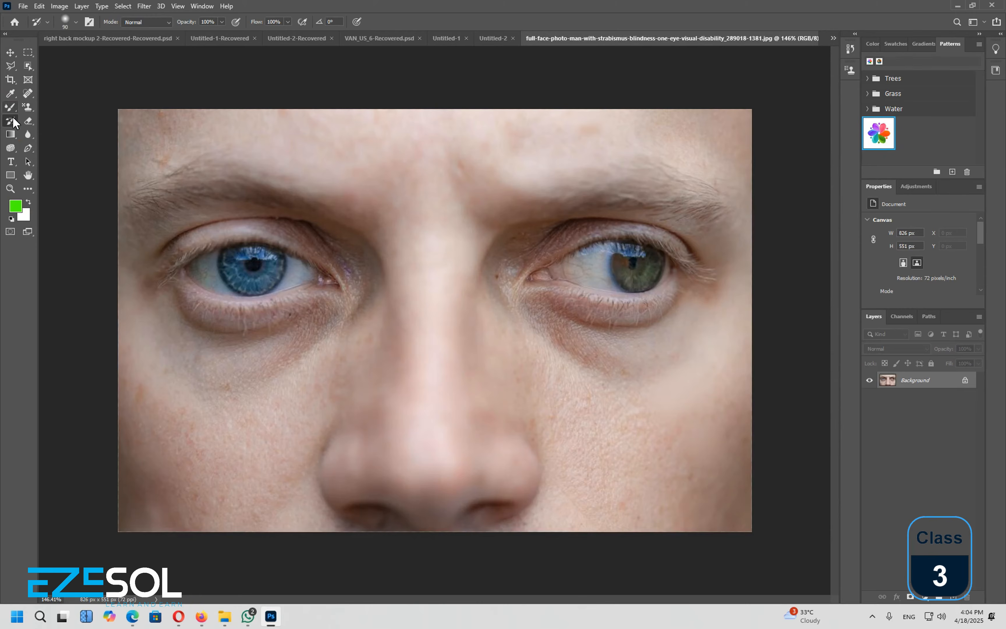
# Paint out the green eye in the face photo with the Spot Healing Brush and restore it with the History Brush.
pyautogui.rightClick(12, 122)
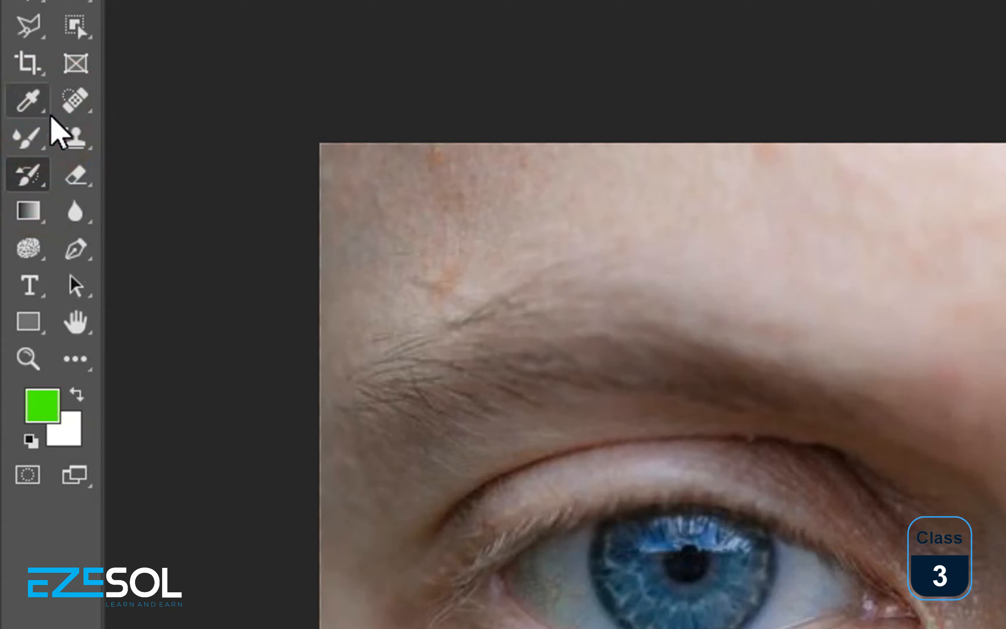
pyautogui.click(74, 100)
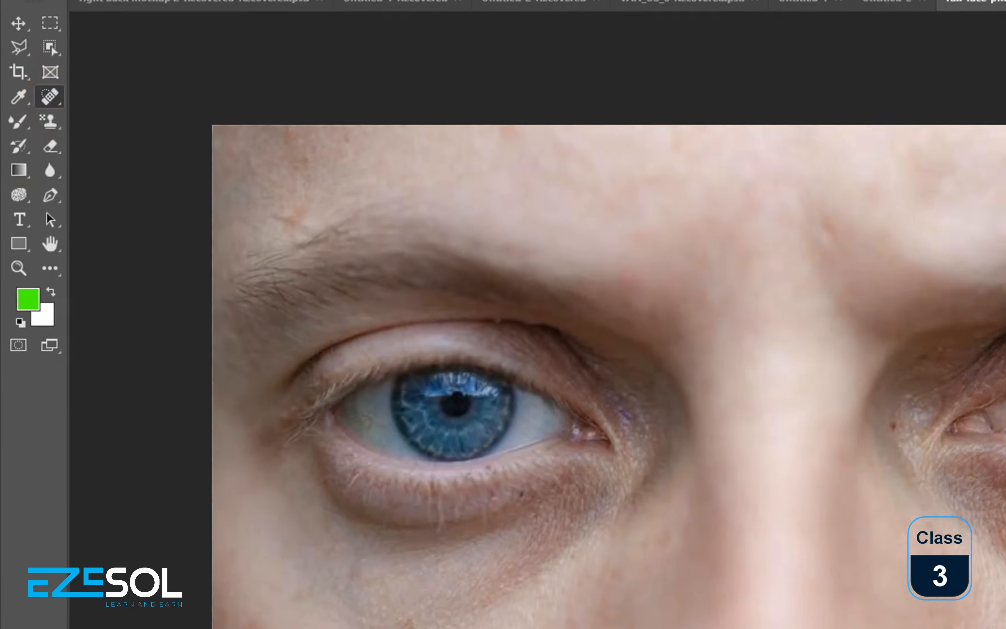
pyautogui.moveTo(702, 206)
pyautogui.mouseDown()
pyautogui.moveTo(539, 303)
pyautogui.moveTo(484, 355)
pyautogui.mouseUp()
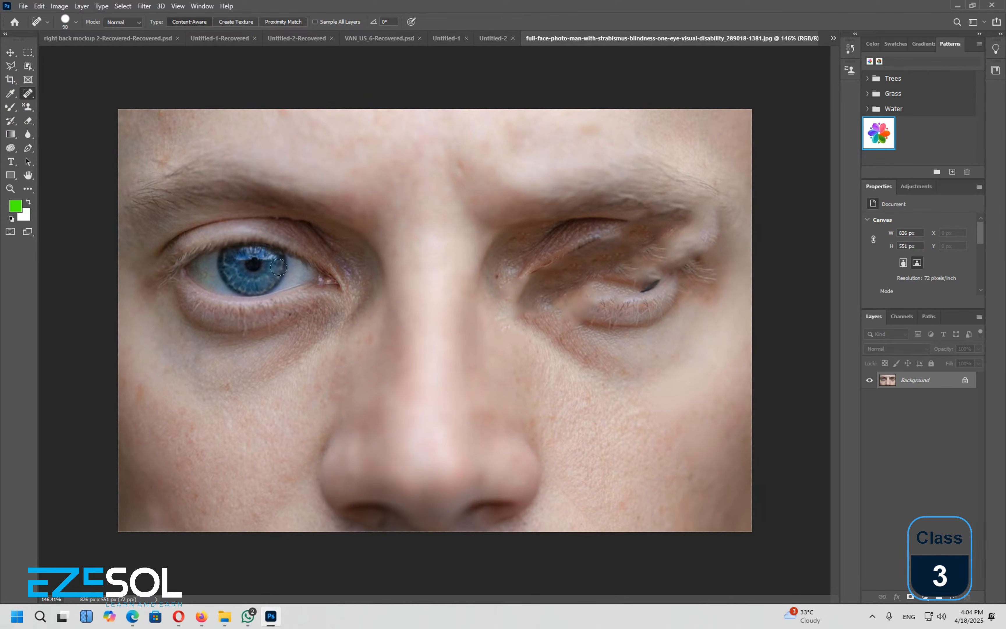
pyautogui.click(11, 122)
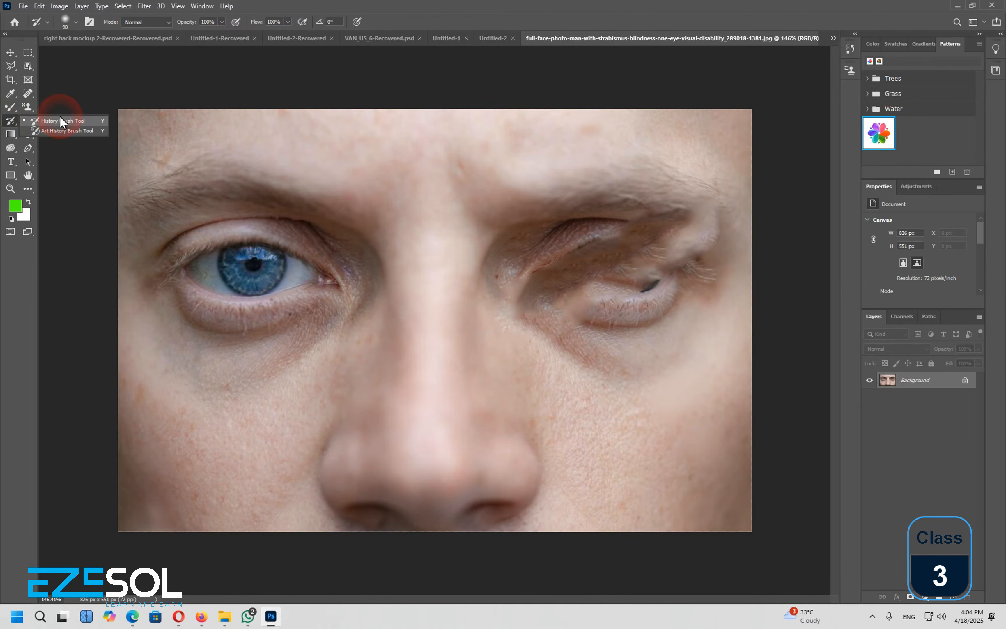
pyautogui.moveTo(719, 235)
pyautogui.mouseDown()
pyautogui.moveTo(601, 274)
pyautogui.moveTo(680, 220)
pyautogui.moveTo(667, 222)
pyautogui.moveTo(619, 310)
pyautogui.moveTo(602, 301)
pyautogui.moveTo(609, 212)
pyautogui.moveTo(487, 233)
pyautogui.moveTo(600, 282)
pyautogui.moveTo(573, 273)
pyautogui.moveTo(520, 287)
pyautogui.moveTo(527, 295)
pyautogui.mouseUp()
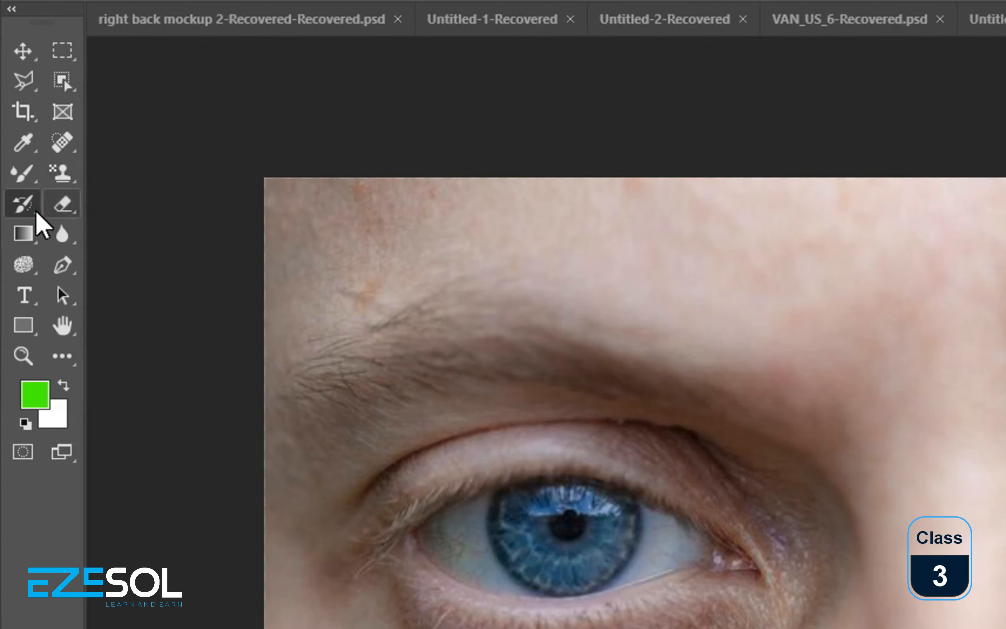
# Paint over the whole face with the Art History Brush, replacing a first 250 px pass with strokes from a smaller brush.
pyautogui.rightClick(36, 213)
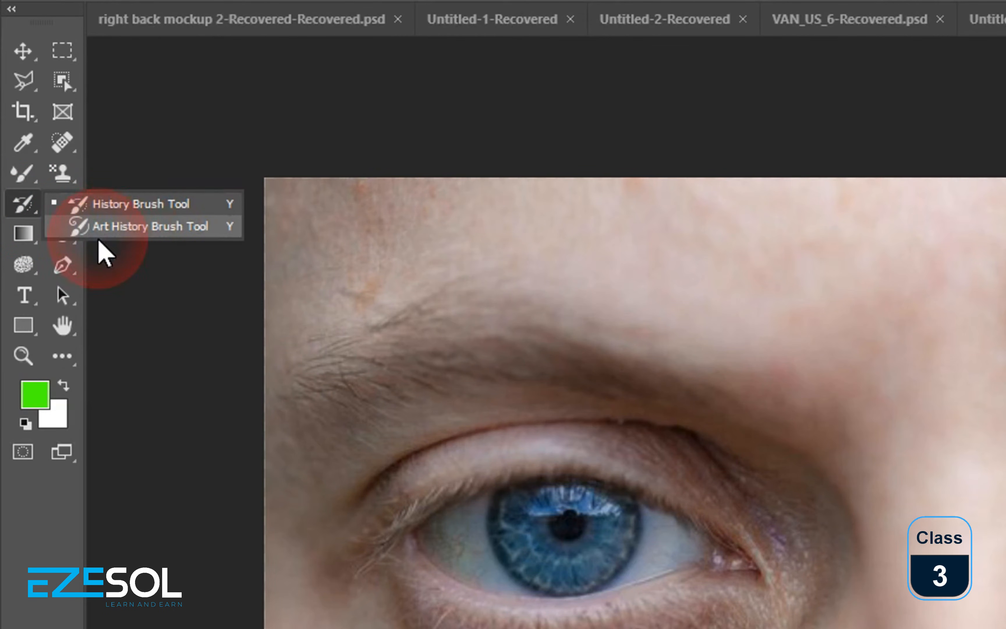
pyautogui.click(130, 232)
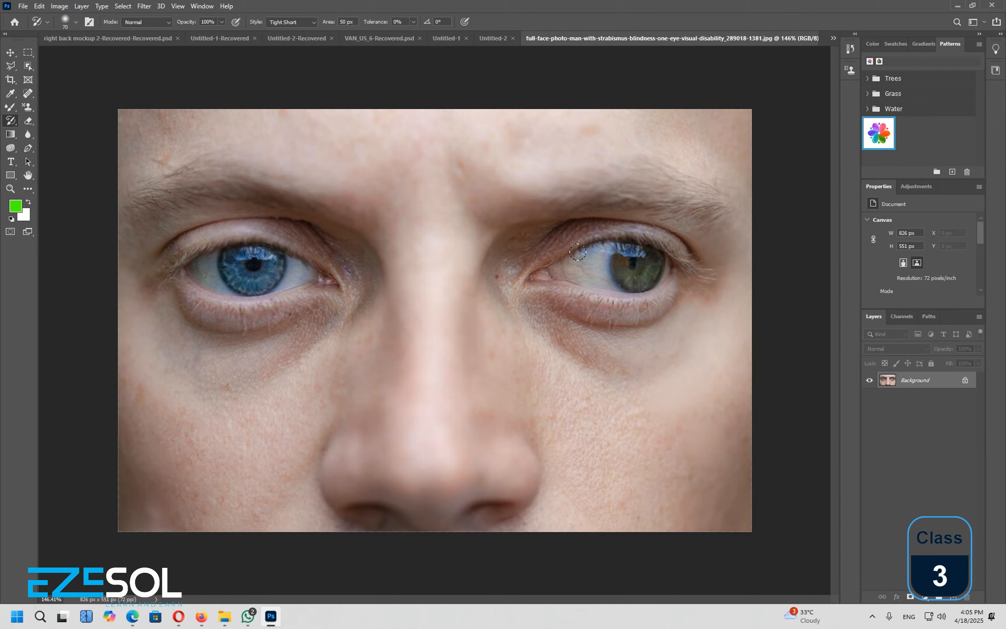
pyautogui.press(']')
pyautogui.press(']')
pyautogui.moveTo(626, 265)
pyautogui.mouseDown()
pyautogui.moveTo(550, 273)
pyautogui.moveTo(265, 364)
pyautogui.moveTo(579, 348)
pyautogui.moveTo(582, 413)
pyautogui.mouseUp()
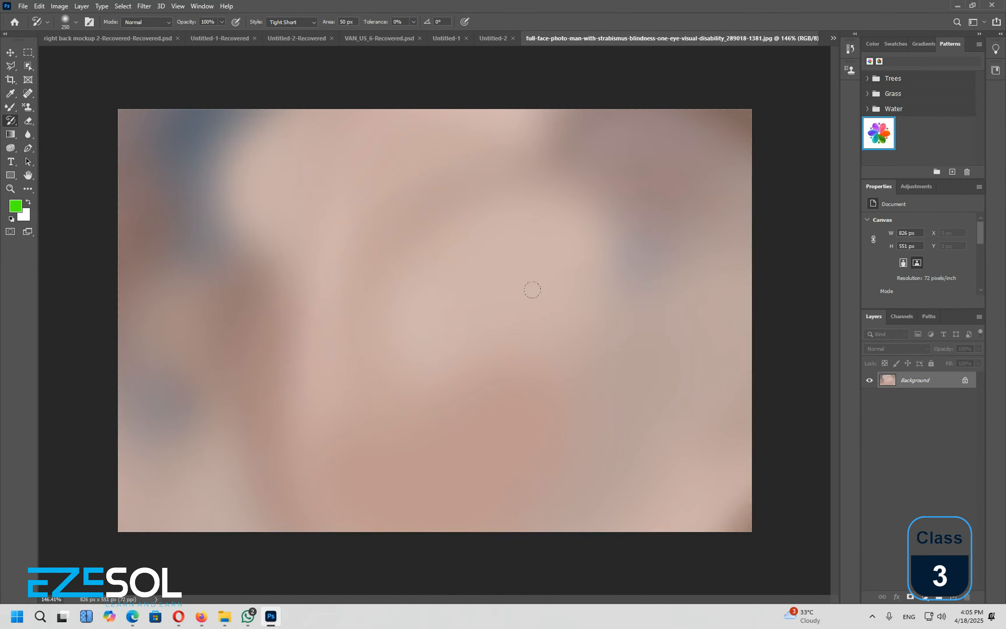
pyautogui.hotkey('ctrl', 'z')
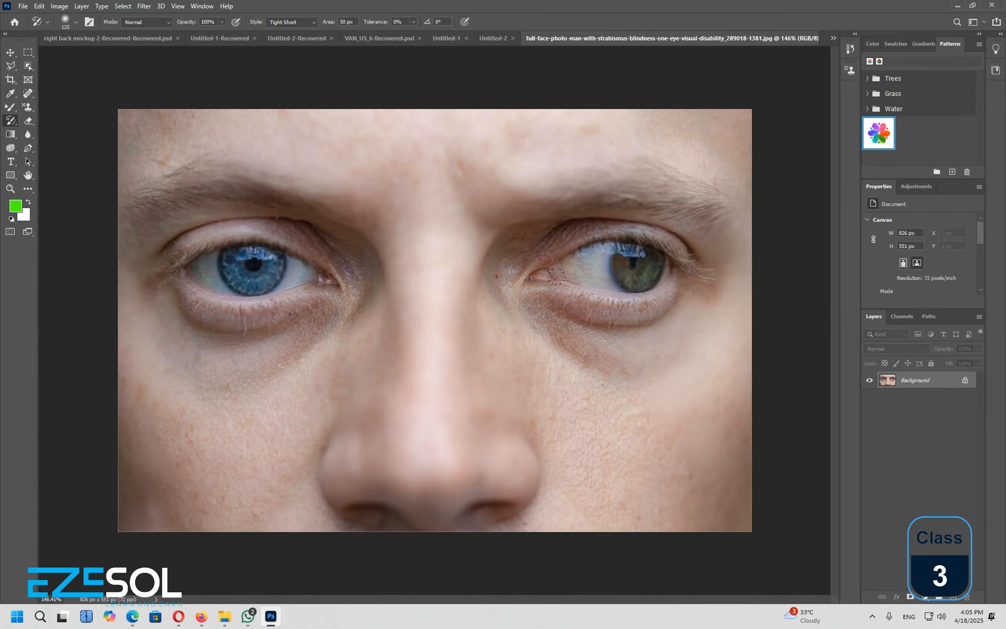
pyautogui.moveTo(608, 239)
pyautogui.mouseDown()
pyautogui.moveTo(499, 292)
pyautogui.moveTo(314, 274)
pyautogui.moveTo(253, 224)
pyautogui.moveTo(421, 464)
pyautogui.moveTo(678, 477)
pyautogui.moveTo(189, 400)
pyautogui.moveTo(312, 148)
pyautogui.moveTo(342, 254)
pyautogui.moveTo(352, 441)
pyautogui.moveTo(166, 536)
pyautogui.moveTo(422, 465)
pyautogui.moveTo(458, 405)
pyautogui.moveTo(335, 288)
pyautogui.mouseUp()
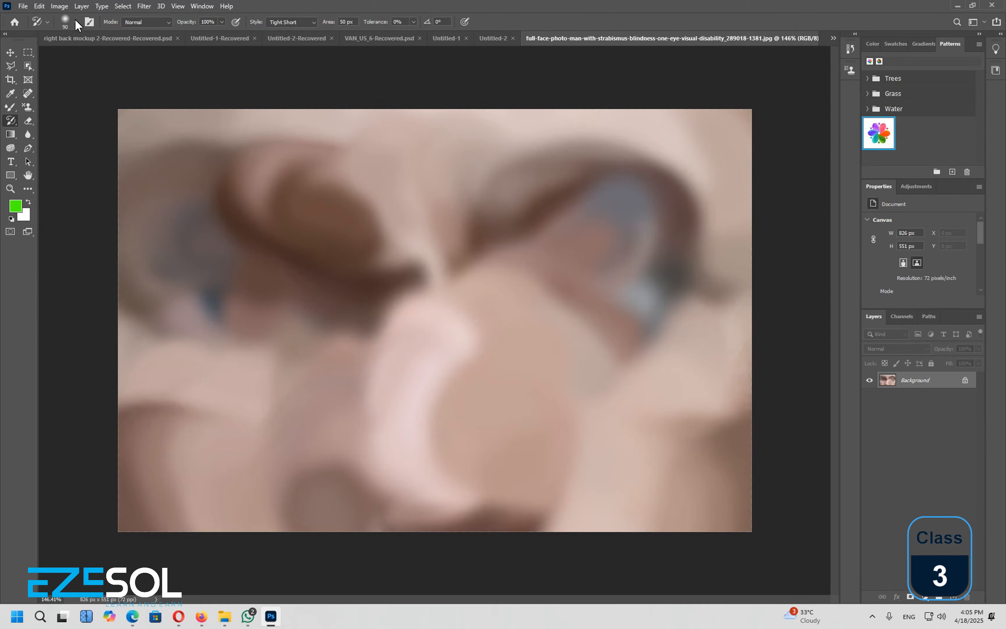
# Undo the last Art History Brush pass and paint over the face again with the brush.
pyautogui.click(47, 21)
pyautogui.hotkey('ctrl', 'z')
pyautogui.moveTo(285, 225)
pyautogui.mouseDown()
pyautogui.moveTo(231, 260)
pyautogui.moveTo(618, 327)
pyautogui.moveTo(440, 182)
pyautogui.moveTo(143, 188)
pyautogui.moveTo(411, 198)
pyautogui.moveTo(451, 433)
pyautogui.moveTo(703, 465)
pyautogui.moveTo(391, 468)
pyautogui.mouseUp()
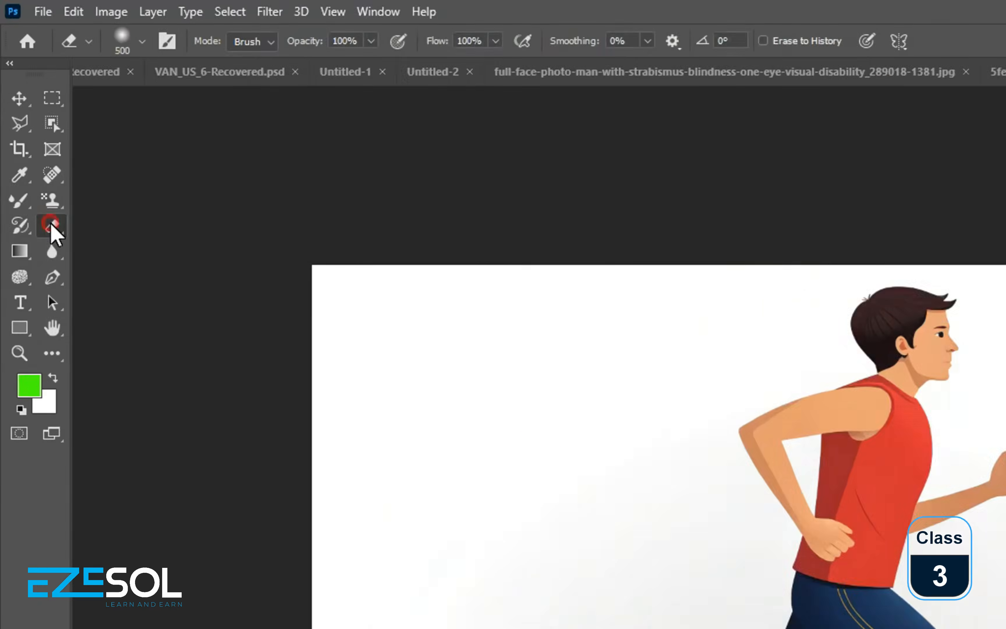
# Unlock the runner illustration's Background layer and try erasing the area behind the runner with a soft 500 px Eraser.
pyautogui.rightClick(28, 120)
pyautogui.click(156, 286)
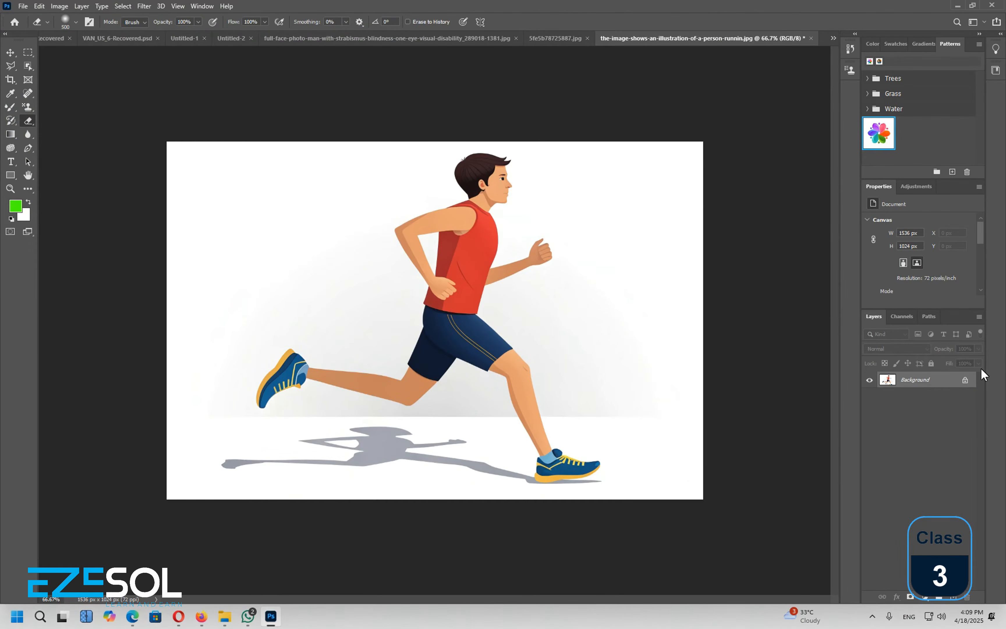
pyautogui.click(967, 380)
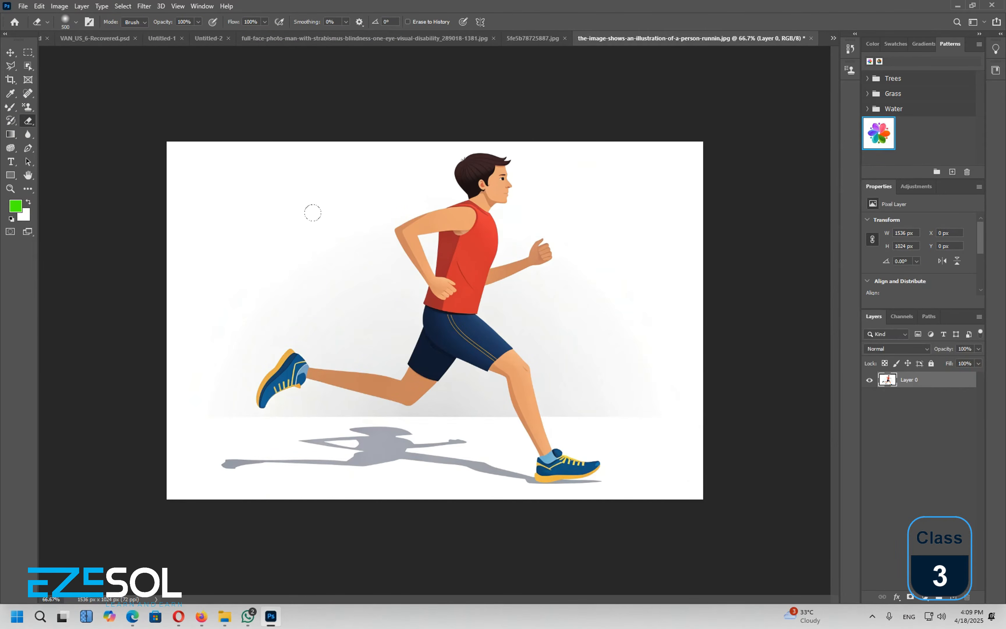
pyautogui.moveTo(313, 213)
pyautogui.mouseDown()
pyautogui.moveTo(269, 152)
pyautogui.moveTo(303, 167)
pyautogui.moveTo(343, 310)
pyautogui.moveTo(207, 467)
pyautogui.moveTo(262, 519)
pyautogui.moveTo(340, 553)
pyautogui.mouseUp()
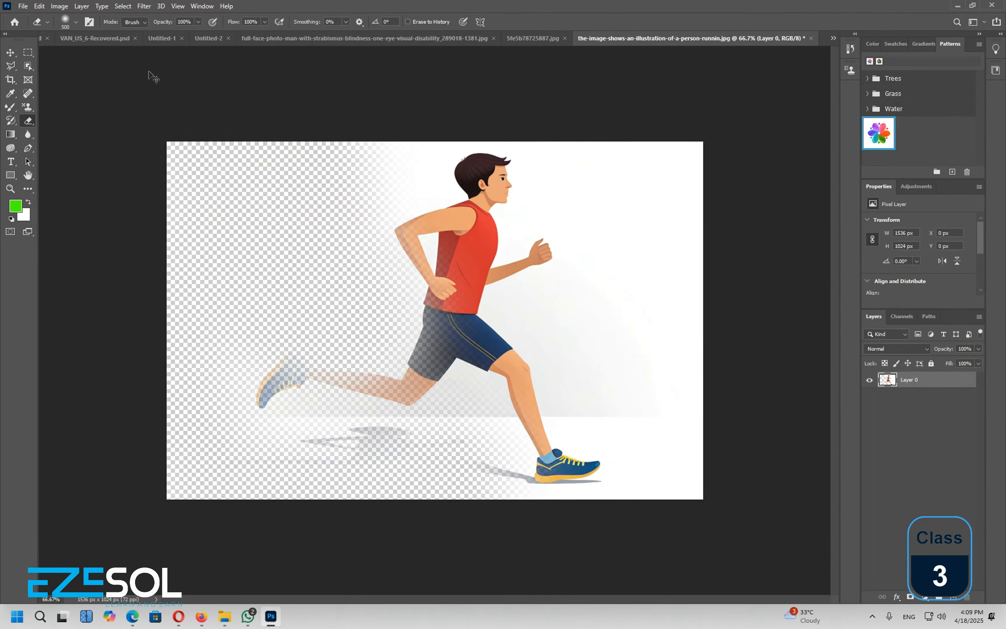
pyautogui.hotkey('ctrl', 'z')
# Try erasing the background behind the runner with a Hard Round Eraser, reducing the brush to 100 px near the body.
pyautogui.click(76, 21)
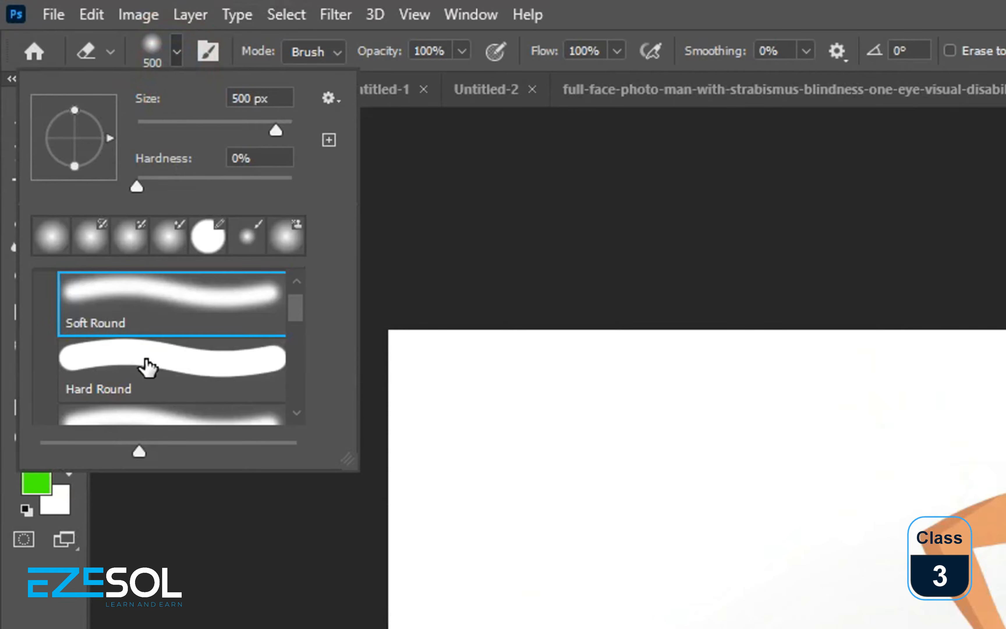
pyautogui.click(157, 365)
pyautogui.moveTo(674, 398)
pyautogui.mouseDown()
pyautogui.moveTo(518, 503)
pyautogui.moveTo(548, 471)
pyautogui.mouseUp()
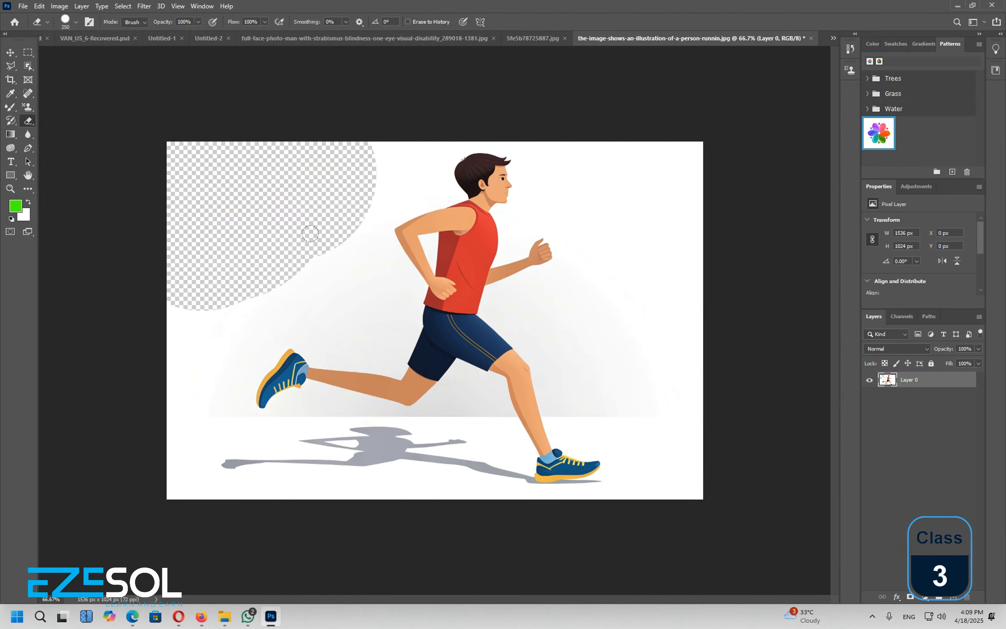
pyautogui.press('[')
pyautogui.press('[')
pyautogui.moveTo(424, 155); pyautogui.dragTo(361, 183)
pyautogui.moveTo(417, 145)
pyautogui.mouseDown()
pyautogui.moveTo(310, 273)
pyautogui.moveTo(238, 315)
pyautogui.moveTo(200, 316)
pyautogui.moveTo(349, 289)
pyautogui.moveTo(370, 311)
pyautogui.moveTo(269, 307)
pyautogui.moveTo(202, 343)
pyautogui.moveTo(299, 307)
pyautogui.moveTo(185, 407)
pyautogui.moveTo(197, 397)
pyautogui.moveTo(188, 453)
pyautogui.moveTo(445, 442)
pyautogui.moveTo(514, 492)
pyautogui.moveTo(107, 482)
pyautogui.moveTo(356, 471)
pyautogui.mouseUp()
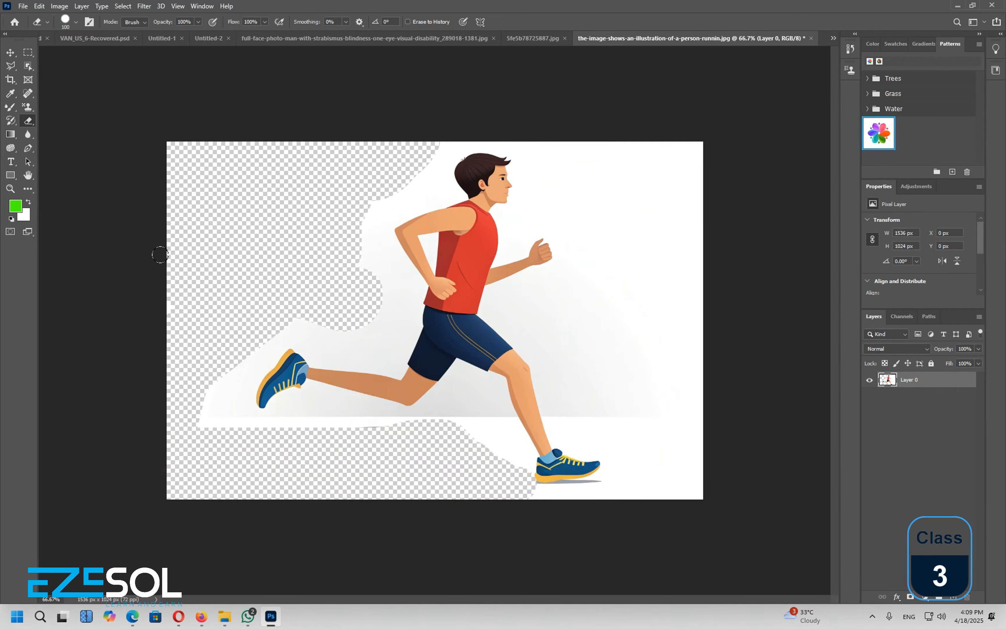
pyautogui.hotkey('ctrl', 'z')
pyautogui.hotkey('ctrl', 'z')
pyautogui.hotkey('ctrl', 'z')
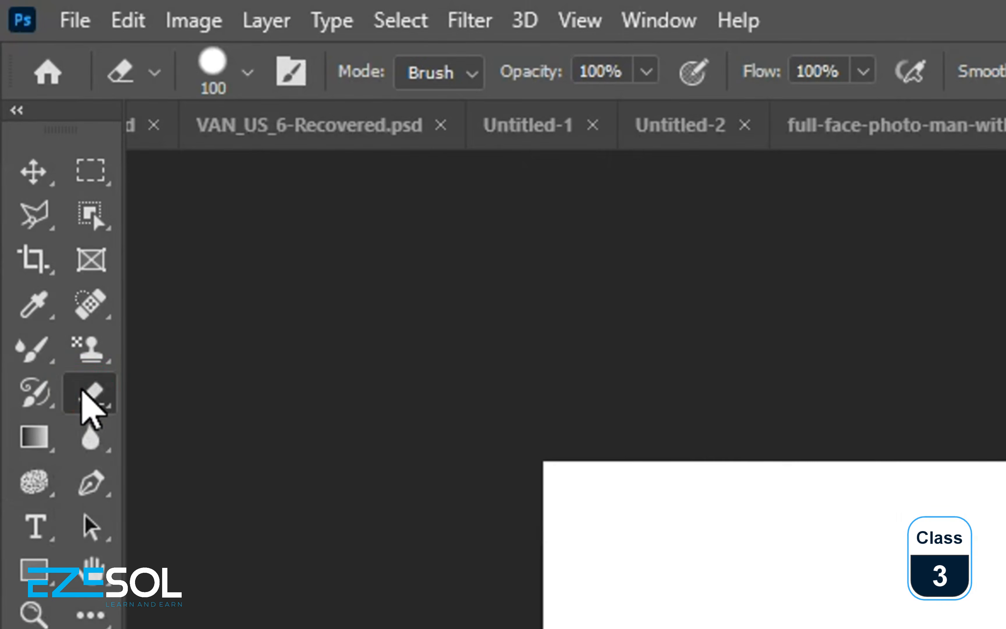
# Try removing the background around the runner with the Background Eraser, enlarging the brush to 150 px.
pyautogui.moveTo(87, 396); pyautogui.dragTo(270, 438)
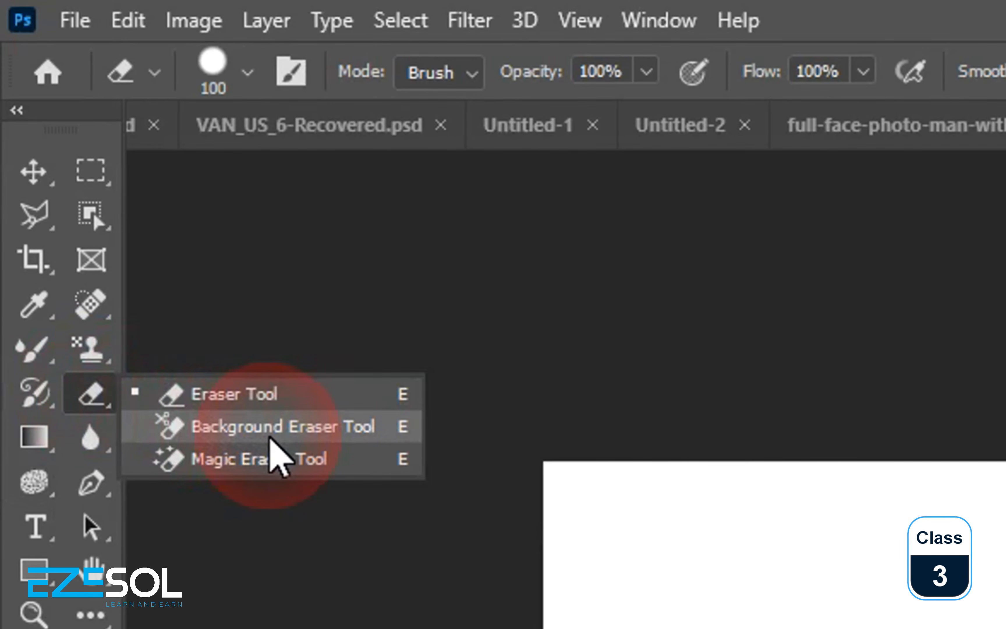
pyautogui.click(269, 438)
pyautogui.moveTo(530, 365)
pyautogui.mouseDown()
pyautogui.moveTo(479, 451)
pyautogui.moveTo(268, 187)
pyautogui.moveTo(287, 235)
pyautogui.mouseUp()
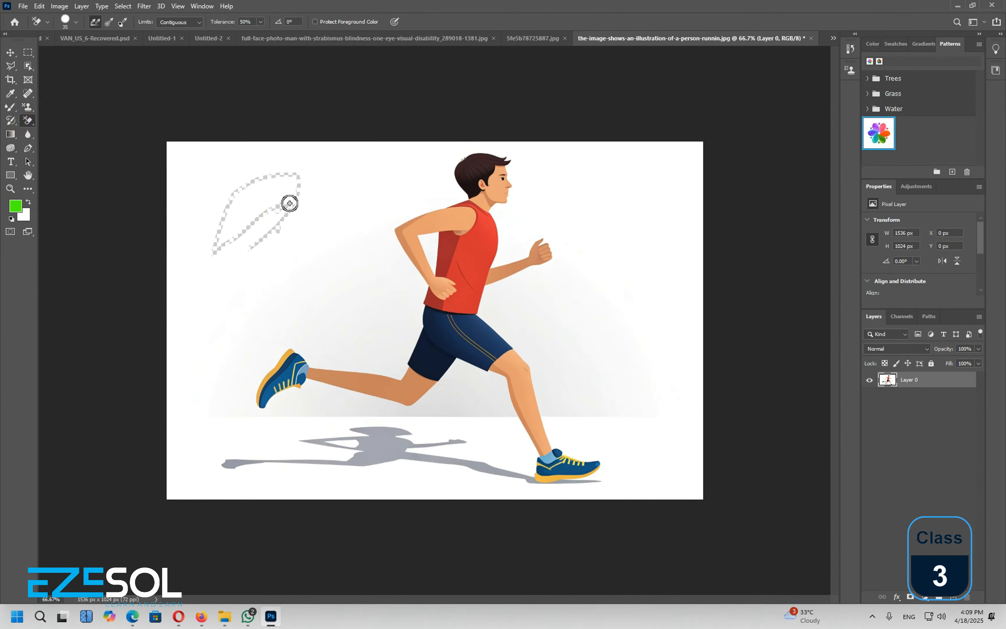
pyautogui.moveTo(382, 167)
pyautogui.mouseDown()
pyautogui.moveTo(226, 220)
pyautogui.moveTo(287, 272)
pyautogui.moveTo(399, 267)
pyautogui.mouseUp()
pyautogui.moveTo(488, 195)
pyautogui.mouseDown()
pyautogui.moveTo(539, 286)
pyautogui.moveTo(485, 522)
pyautogui.moveTo(417, 510)
pyautogui.moveTo(413, 237)
pyautogui.moveTo(344, 299)
pyautogui.moveTo(164, 413)
pyautogui.moveTo(197, 444)
pyautogui.moveTo(126, 460)
pyautogui.moveTo(63, 526)
pyautogui.moveTo(0, 628)
pyautogui.mouseUp()
pyautogui.moveTo(129, 427)
pyautogui.mouseDown()
pyautogui.moveTo(135, 472)
pyautogui.moveTo(164, 499)
pyautogui.moveTo(310, 434)
pyautogui.moveTo(611, 483)
pyautogui.moveTo(756, 460)
pyautogui.moveTo(835, 366)
pyautogui.mouseUp()
pyautogui.moveTo(333, 217)
pyautogui.mouseDown()
pyautogui.moveTo(381, 239)
pyautogui.moveTo(329, 166)
pyautogui.moveTo(442, 231)
pyautogui.moveTo(474, 298)
pyautogui.moveTo(532, 498)
pyautogui.moveTo(278, 435)
pyautogui.moveTo(371, 352)
pyautogui.moveTo(162, 523)
pyautogui.moveTo(265, 499)
pyautogui.moveTo(323, 545)
pyautogui.moveTo(162, 588)
pyautogui.moveTo(12, 499)
pyautogui.moveTo(49, 595)
pyautogui.moveTo(529, 557)
pyautogui.moveTo(611, 602)
pyautogui.moveTo(661, 601)
pyautogui.moveTo(731, 622)
pyautogui.moveTo(820, 611)
pyautogui.moveTo(894, 539)
pyautogui.moveTo(894, 40)
pyautogui.moveTo(658, 85)
pyautogui.moveTo(710, 112)
pyautogui.moveTo(684, 127)
pyautogui.moveTo(790, 85)
pyautogui.moveTo(624, 236)
pyautogui.moveTo(748, 405)
pyautogui.moveTo(779, 521)
pyautogui.moveTo(905, 398)
pyautogui.moveTo(960, 142)
pyautogui.moveTo(952, 100)
pyautogui.mouseUp()
pyautogui.hotkey('ctrl', 'z')
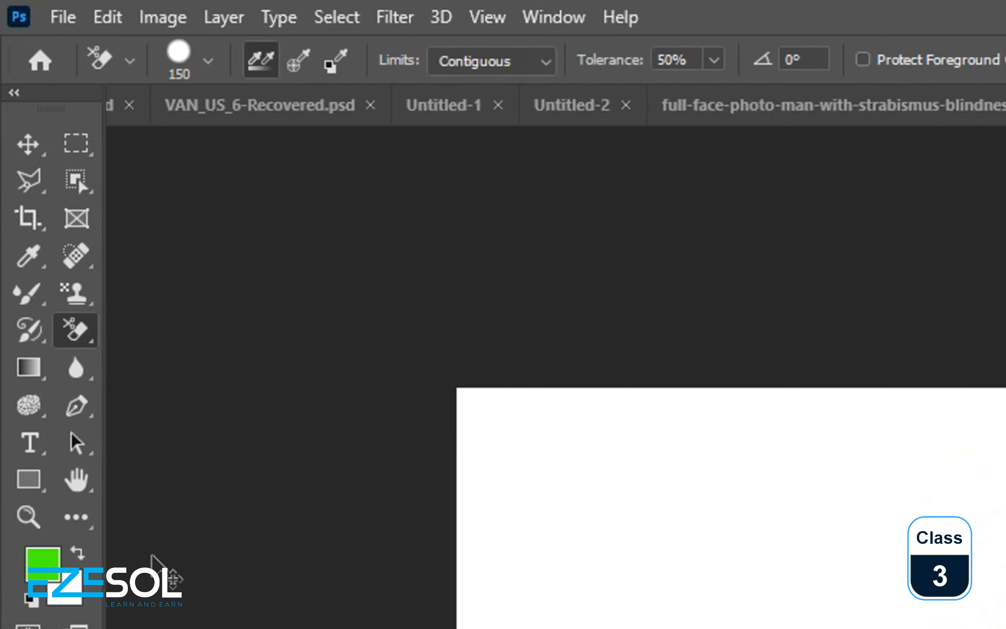
# Remove the white background, the grey patch under the legs and the runner's shadow with the Magic Eraser.
pyautogui.rightClick(66, 336)
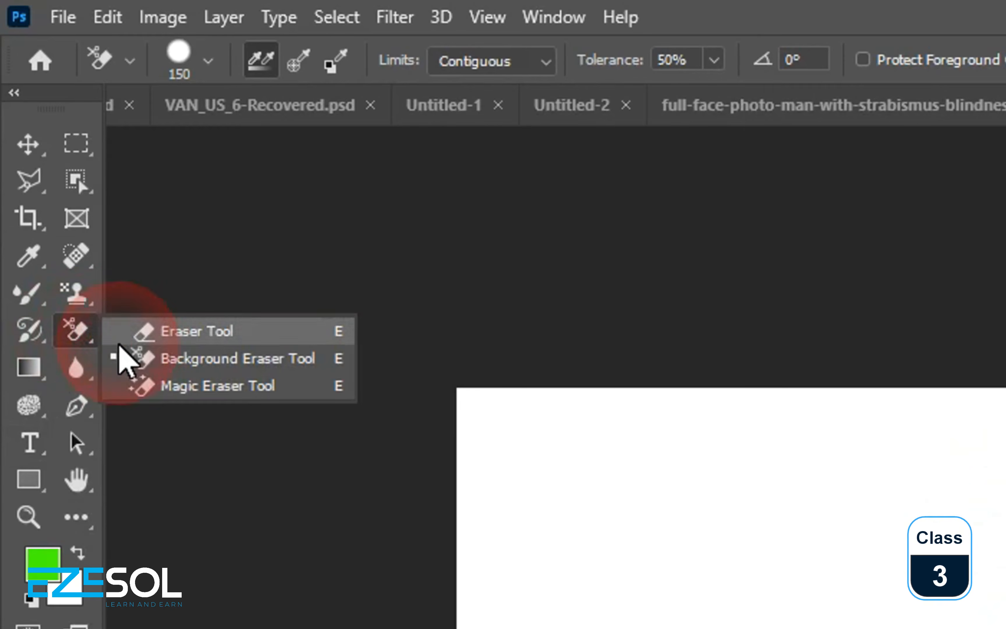
pyautogui.click(152, 385)
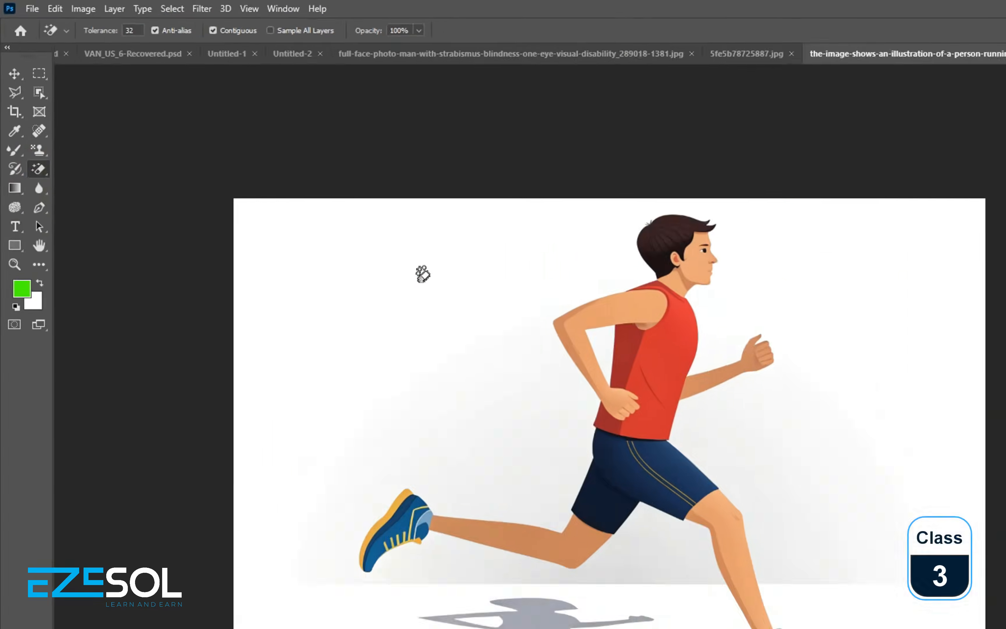
pyautogui.click(826, 536)
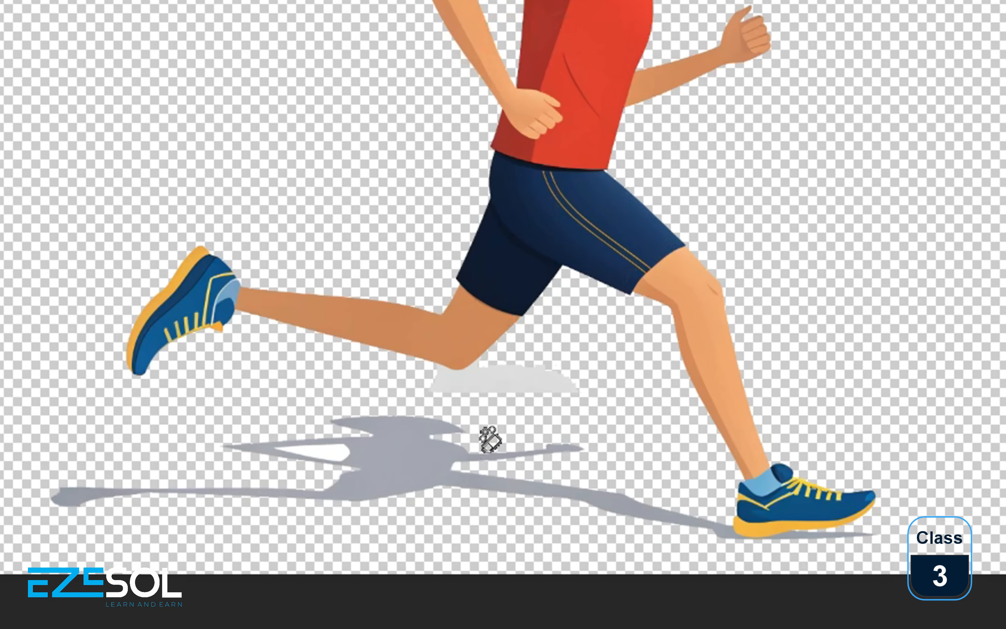
pyautogui.click(499, 373)
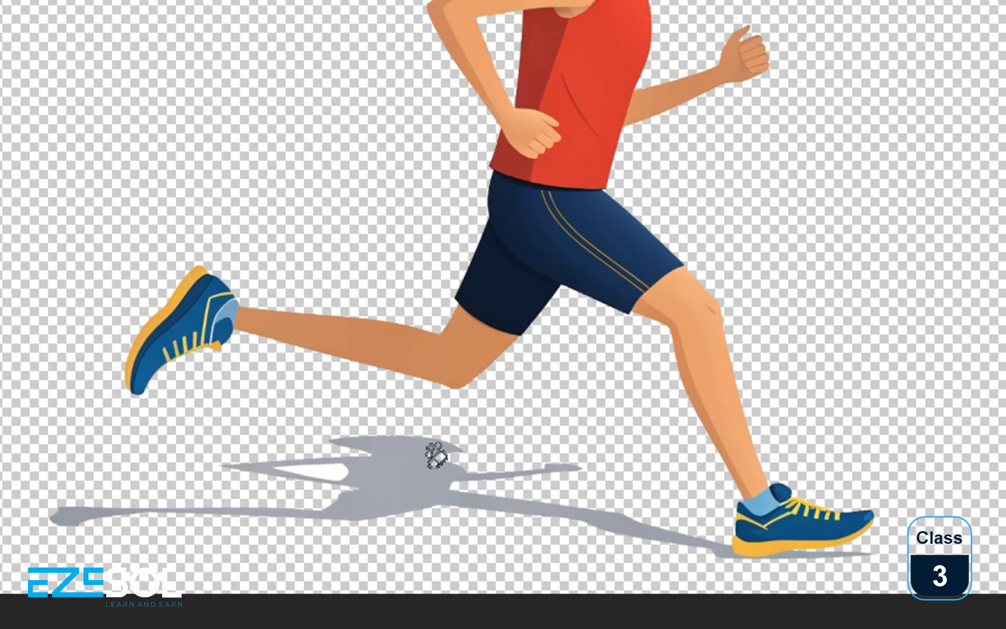
pyautogui.click(419, 461)
pyautogui.click(332, 499)
pyautogui.click(321, 491)
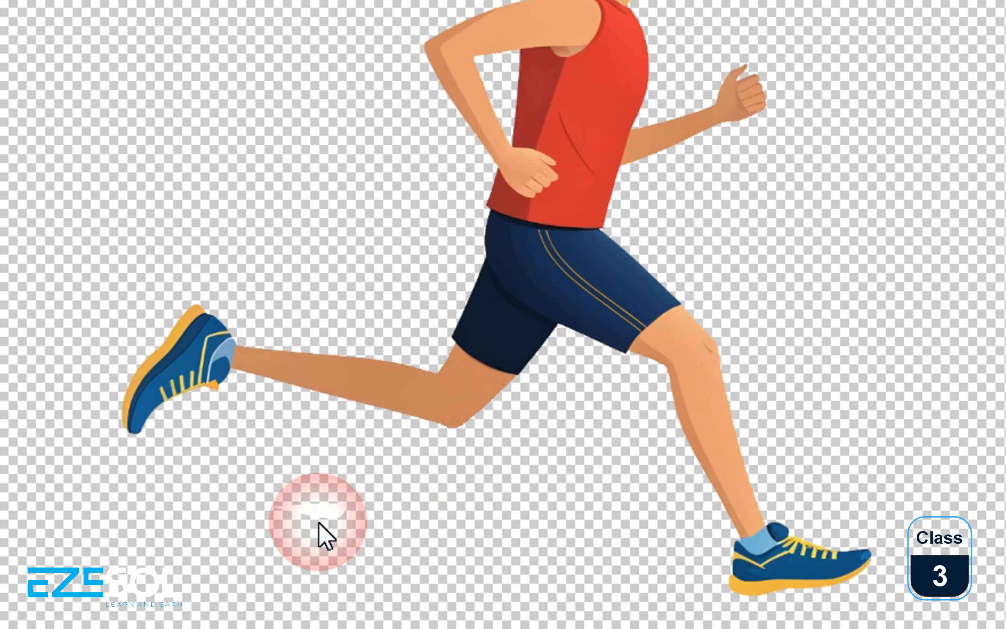
pyautogui.click(328, 499)
pyautogui.click(326, 520)
# Examine the runner's cut-out edges up close around the shorts, shirt, arms and head.
pyautogui.scroll(3, 638, 497)
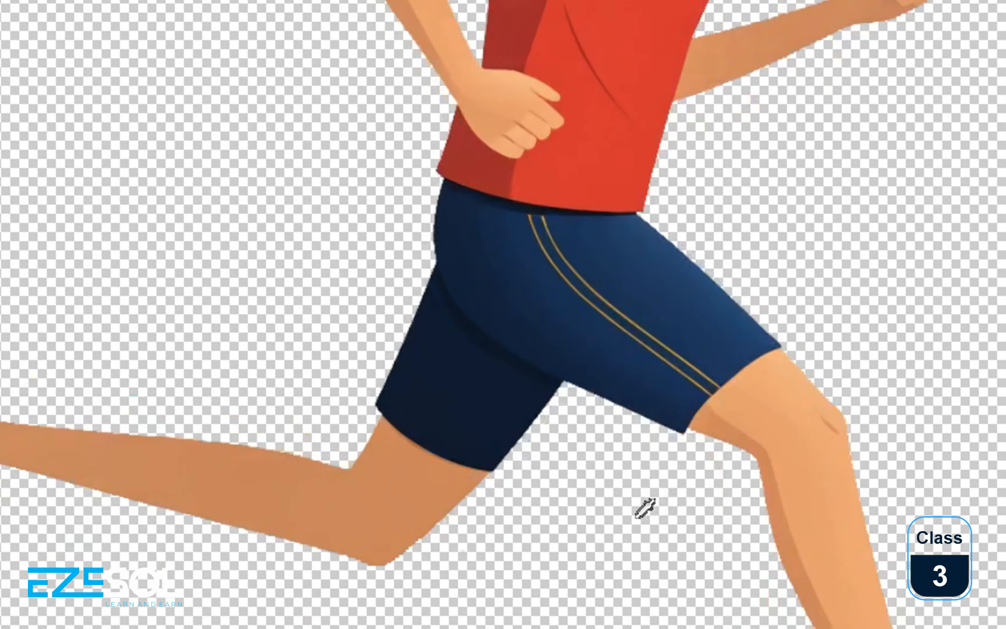
pyautogui.scroll(4, 799, 359)
pyautogui.scroll(-5, 550, 140)
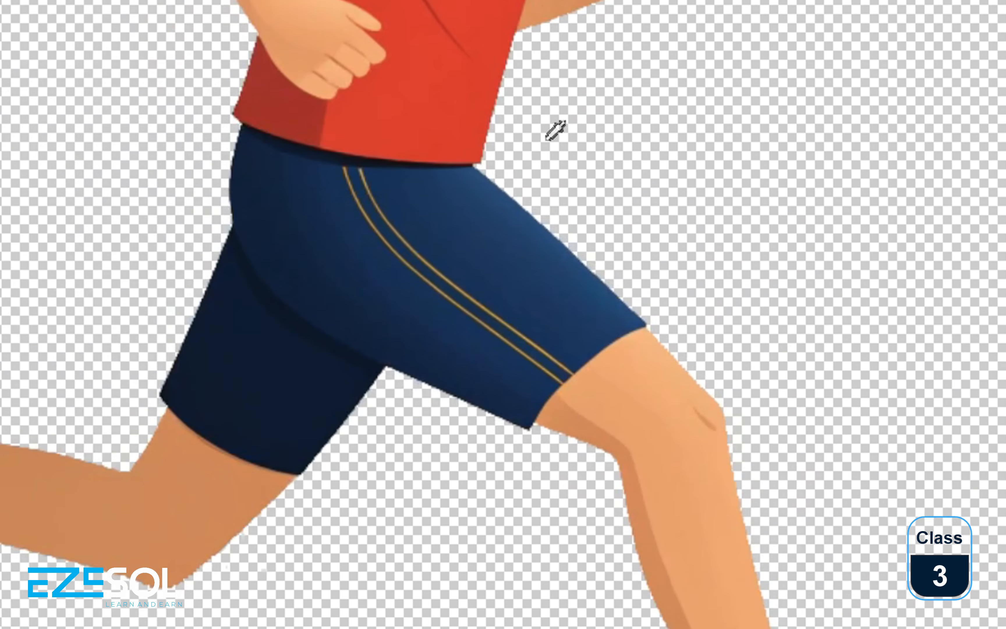
pyautogui.scroll(5, 550, 139)
pyautogui.scroll(-6, 496, 283)
pyautogui.scroll(4, 655, 8)
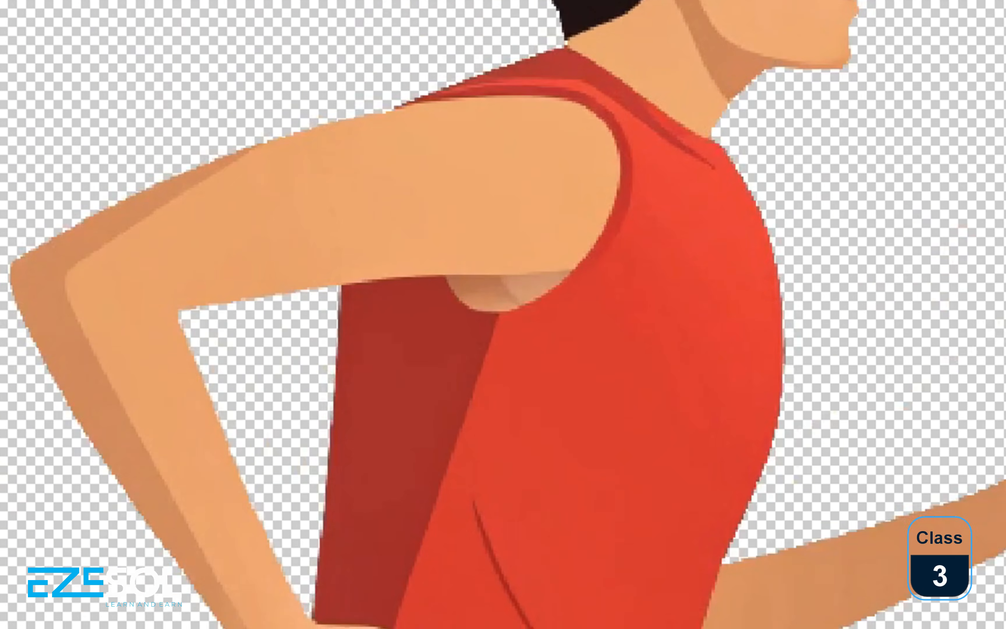
pyautogui.scroll(-3, 539, 9)
pyautogui.scroll(-4, 507, 18)
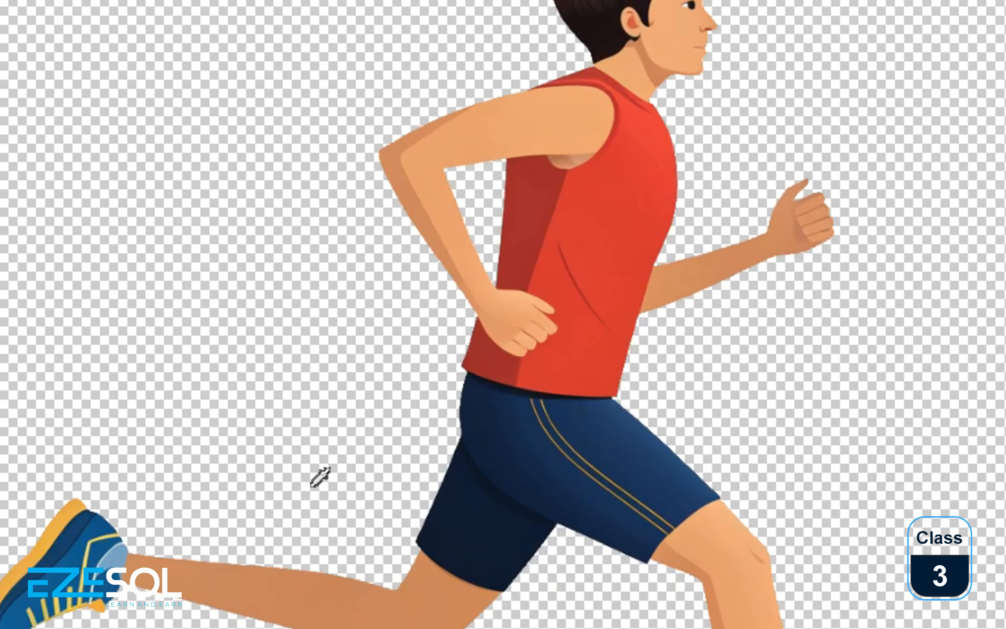
pyautogui.scroll(5, 47, 607)
pyautogui.scroll(-5, 49, 606)
pyautogui.scroll(3, 109, 616)
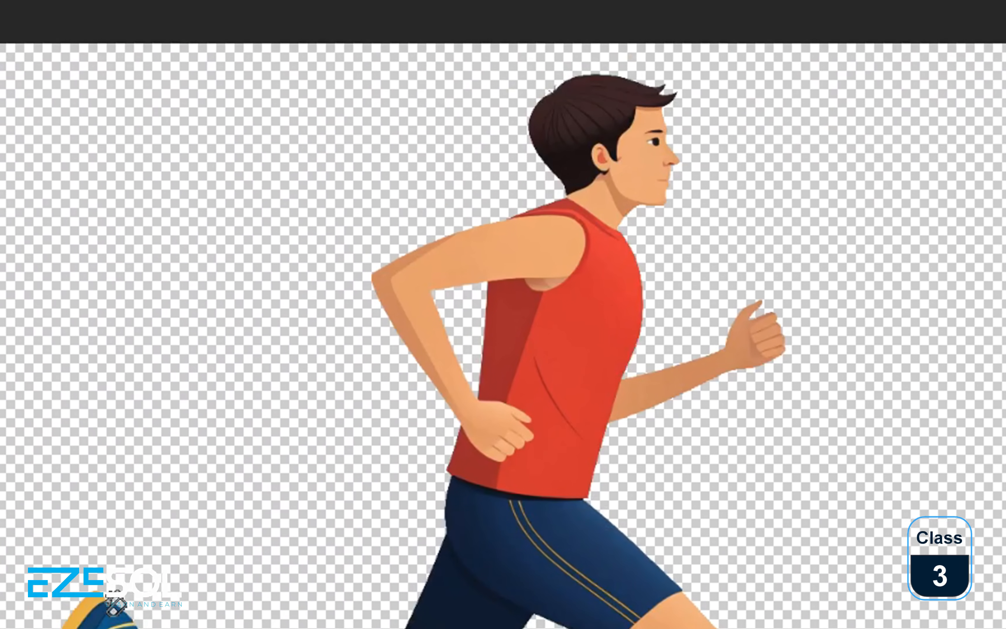
pyautogui.scroll(1, 109, 616)
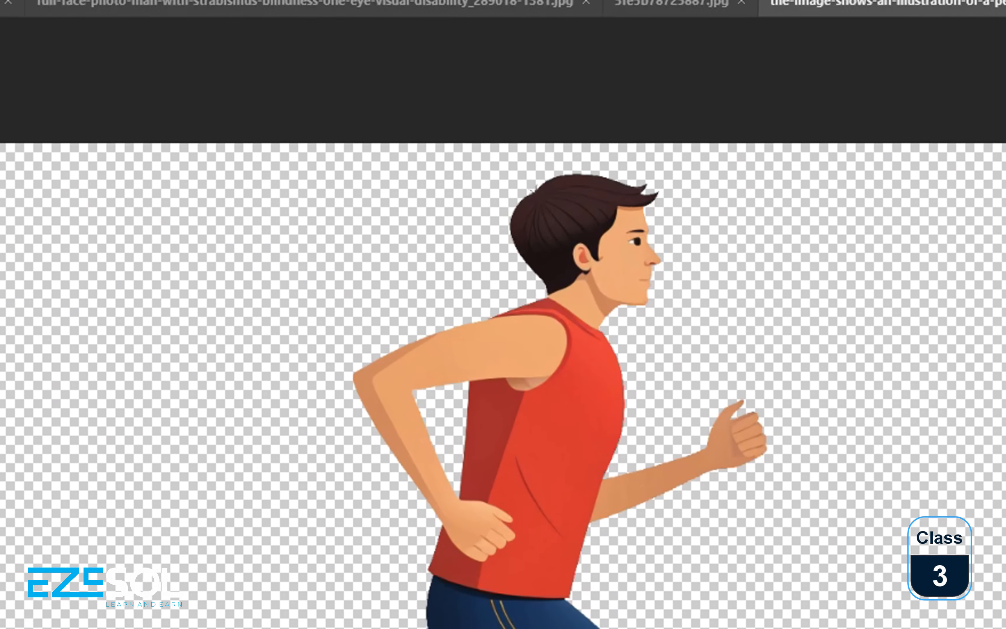
pyautogui.scroll(5, 551, 321)
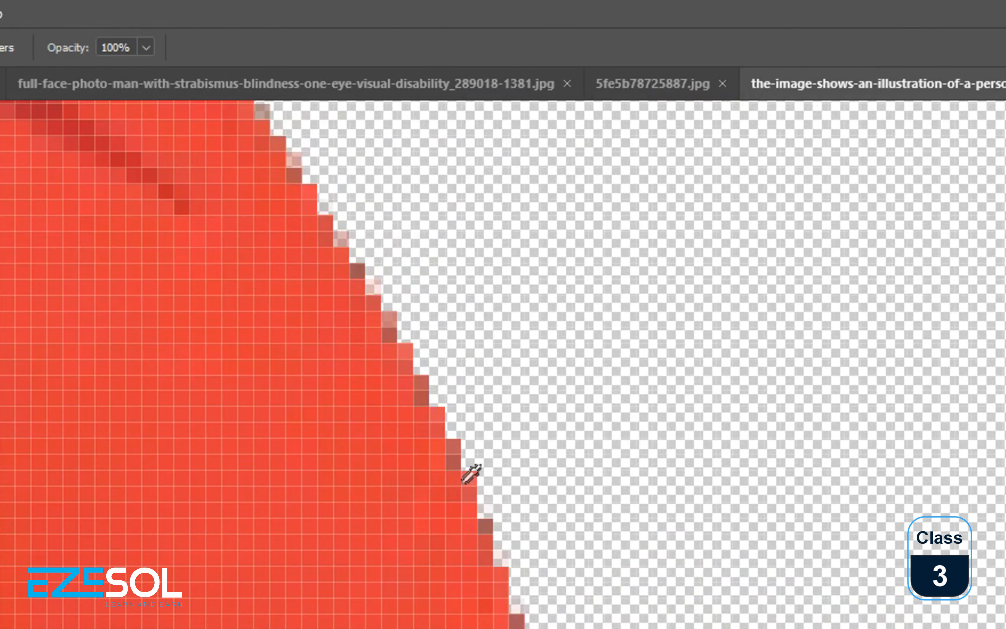
pyautogui.scroll(-6, 472, 474)
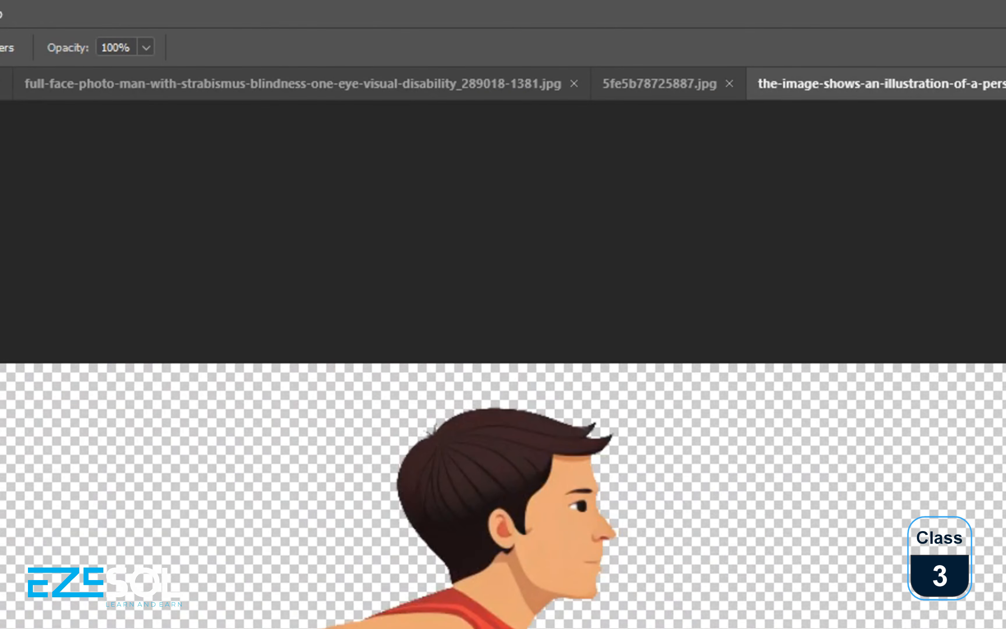
pyautogui.scroll(-5, 530, 299)
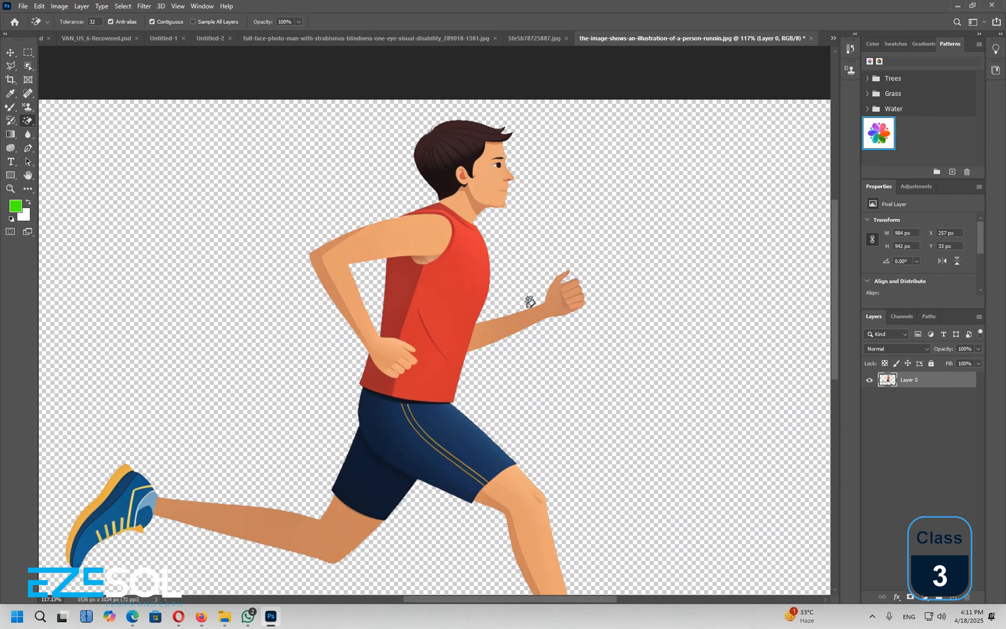
pyautogui.scroll(4, 464, 370)
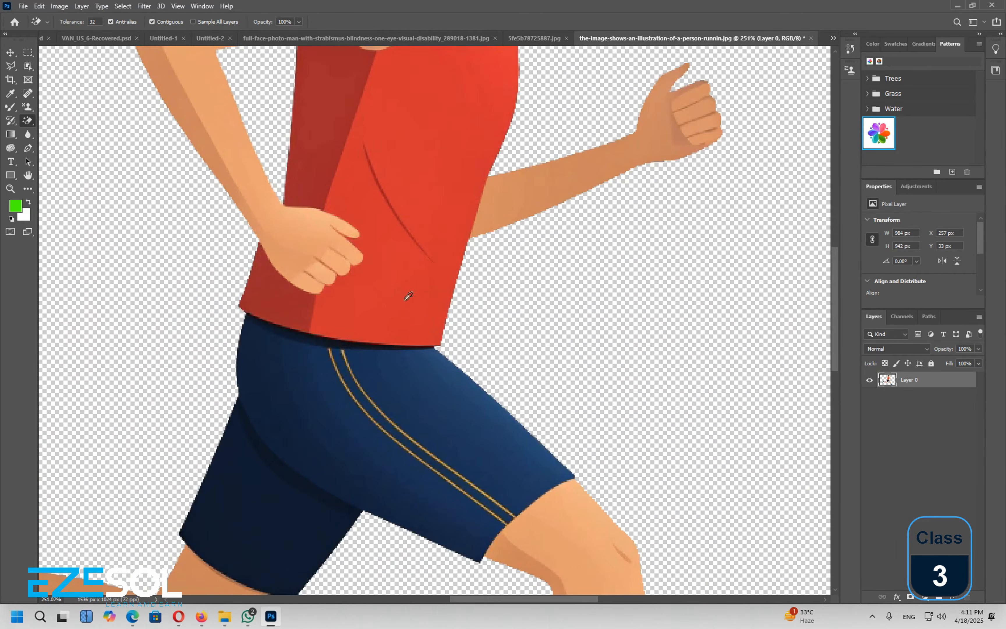
pyautogui.scroll(-5, 416, 320)
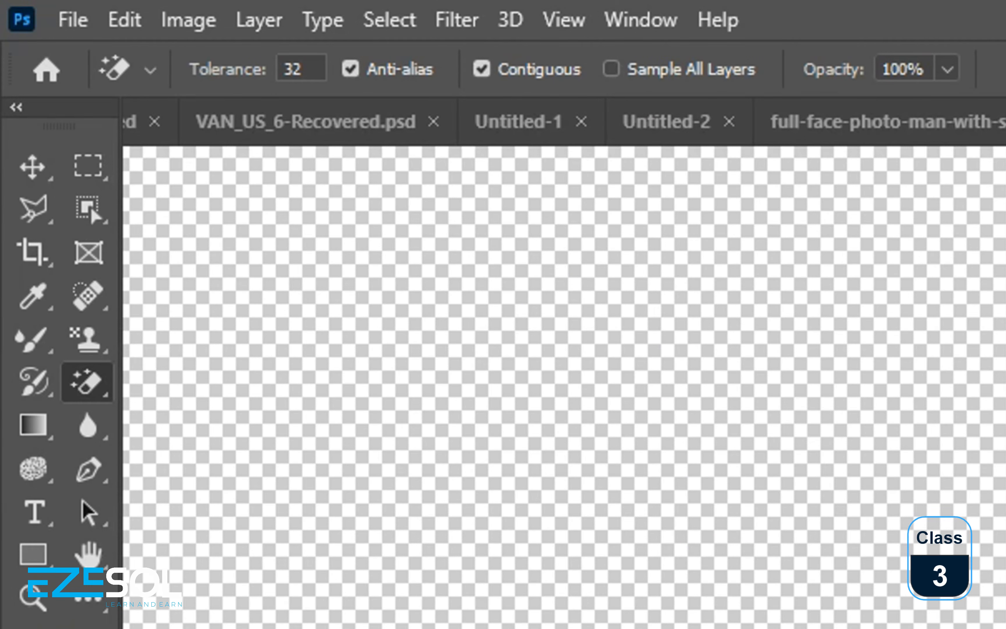
pyautogui.rightClick(75, 395)
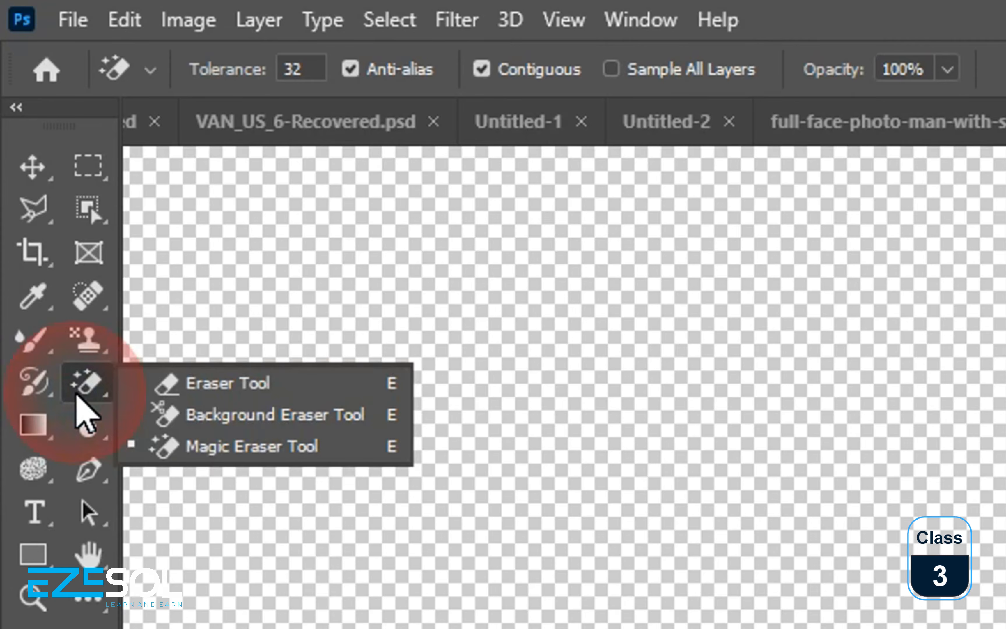
pyautogui.click(105, 342)
pyautogui.rightClick(104, 341)
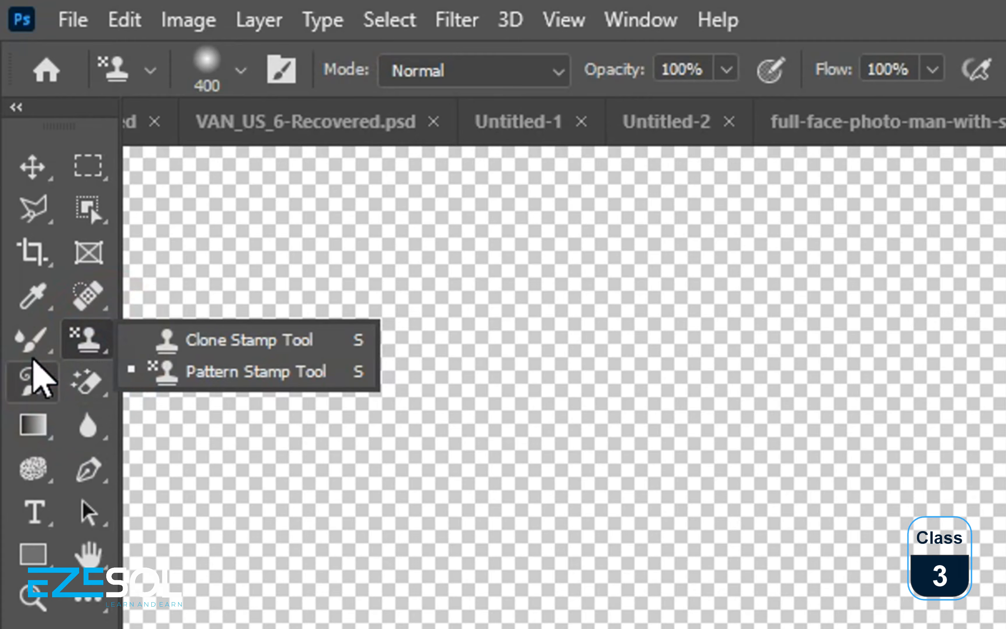
pyautogui.click(33, 344)
pyautogui.rightClick(33, 343)
pyautogui.click(30, 380)
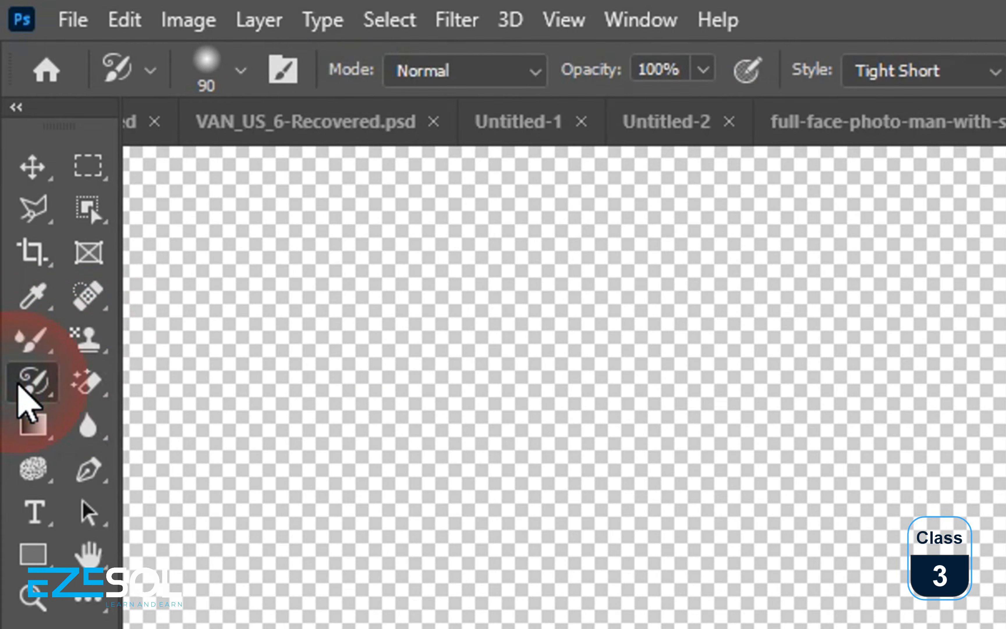
pyautogui.rightClick(30, 380)
pyautogui.click(31, 382)
pyautogui.click(145, 411)
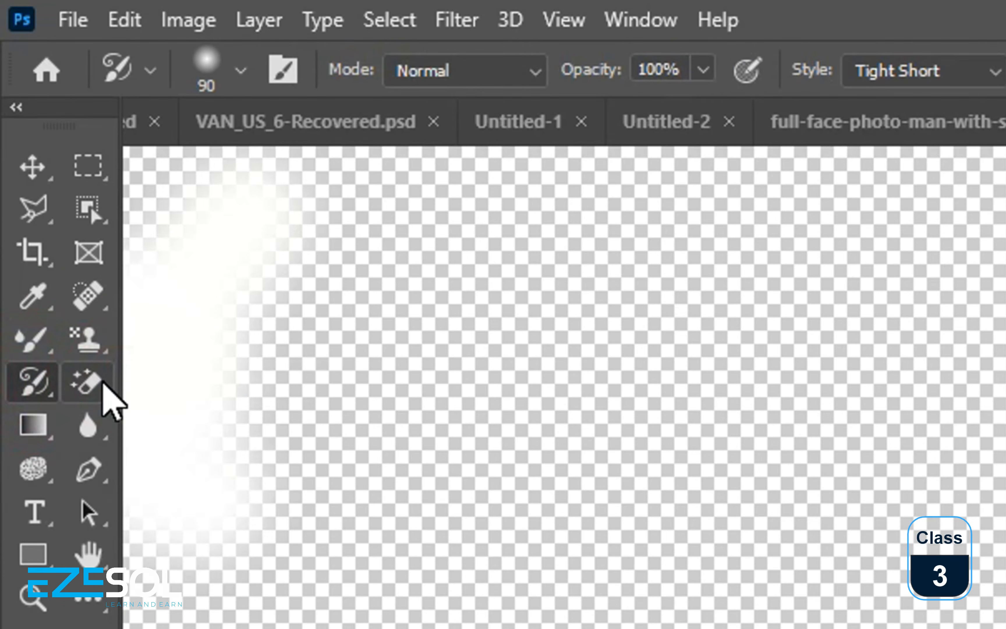
pyautogui.click(92, 376)
pyautogui.rightClick(92, 378)
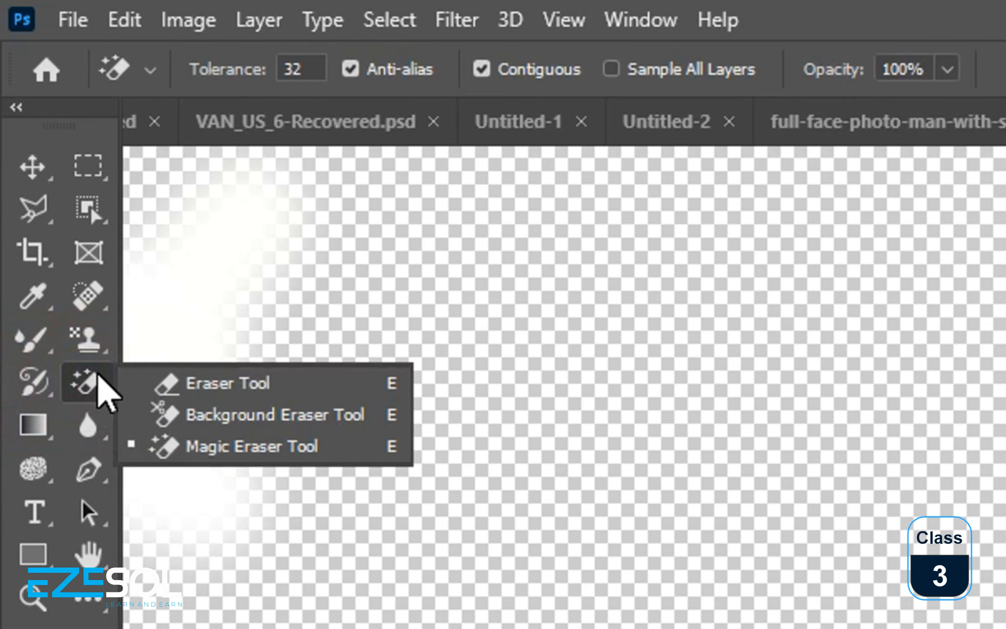
# Place a new layer below the runner and fill it with a linear gradient from green at the right to white at the left.
pyautogui.click(26, 435)
pyautogui.rightClick(24, 434)
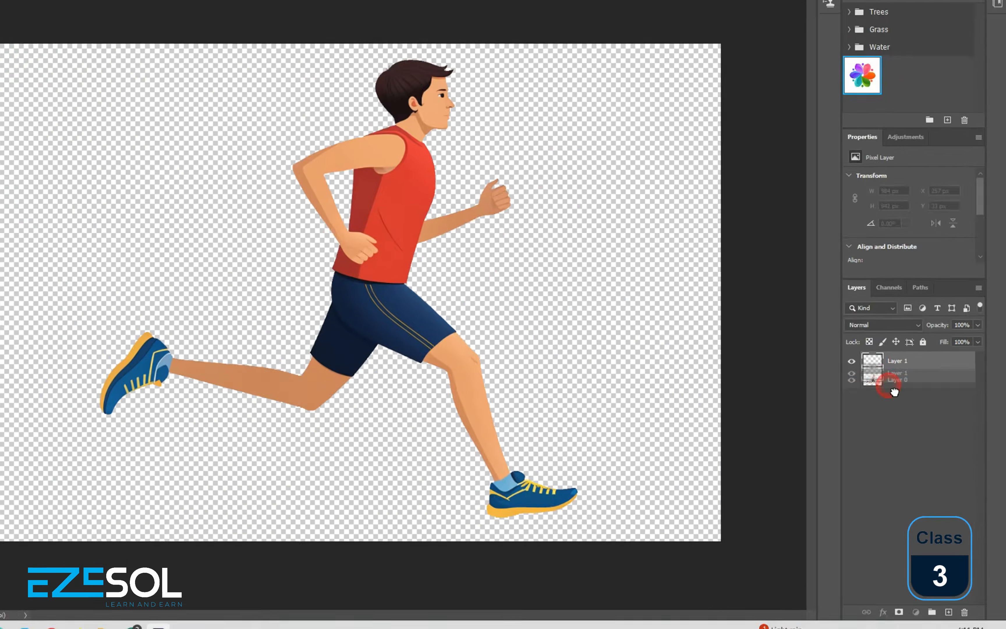
pyautogui.moveTo(887, 359); pyautogui.dragTo(227, 318)
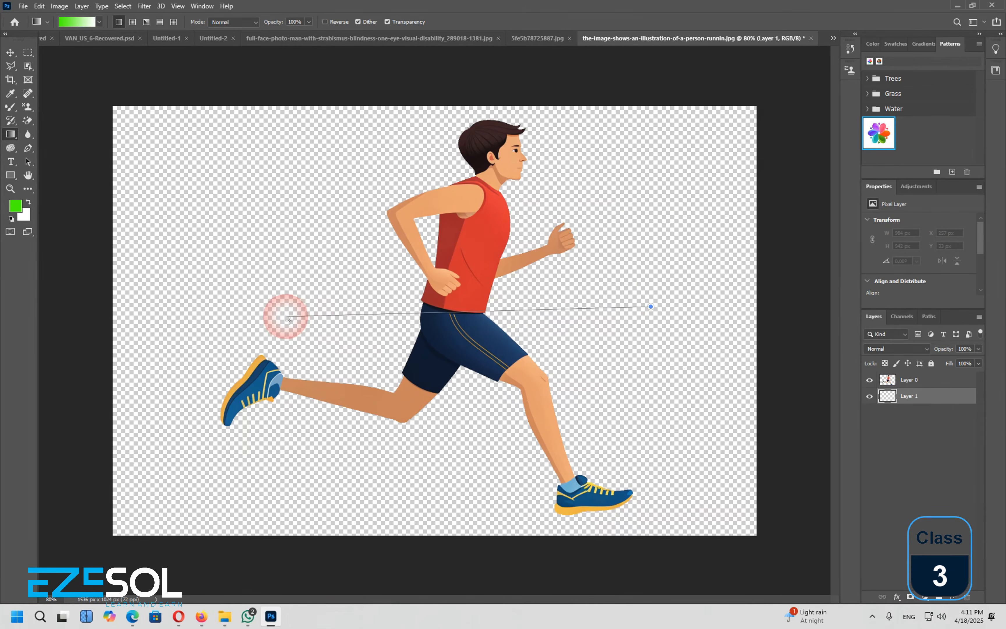
pyautogui.moveTo(290, 319); pyautogui.dragTo(264, 312)
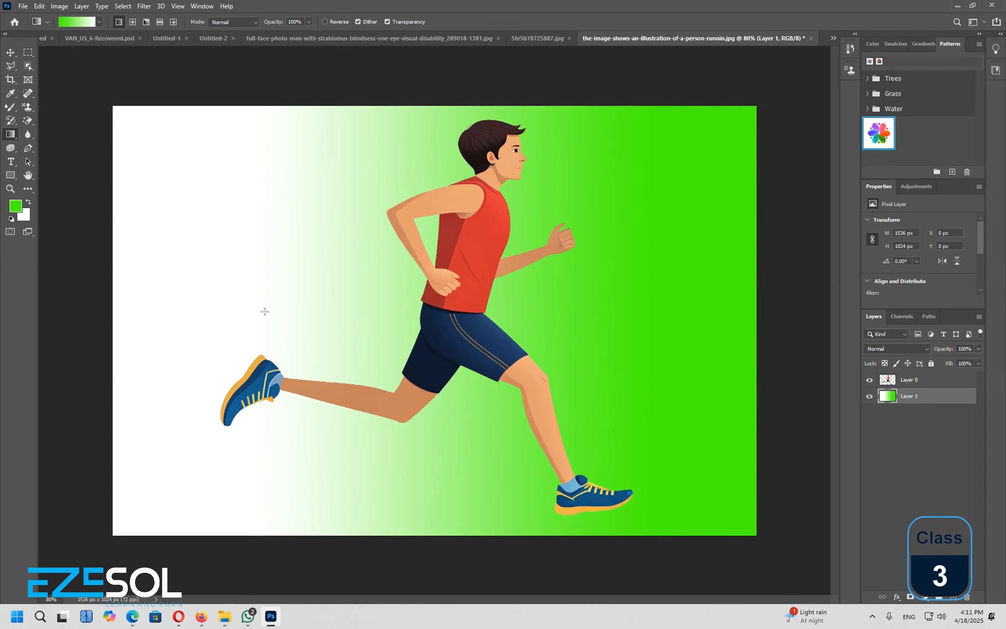
# Redraw Layer 1's green-to-white gradient diagonally from green at the bottom, and again vertically with green at the top.
pyautogui.moveTo(401, 430); pyautogui.dragTo(386, 262)
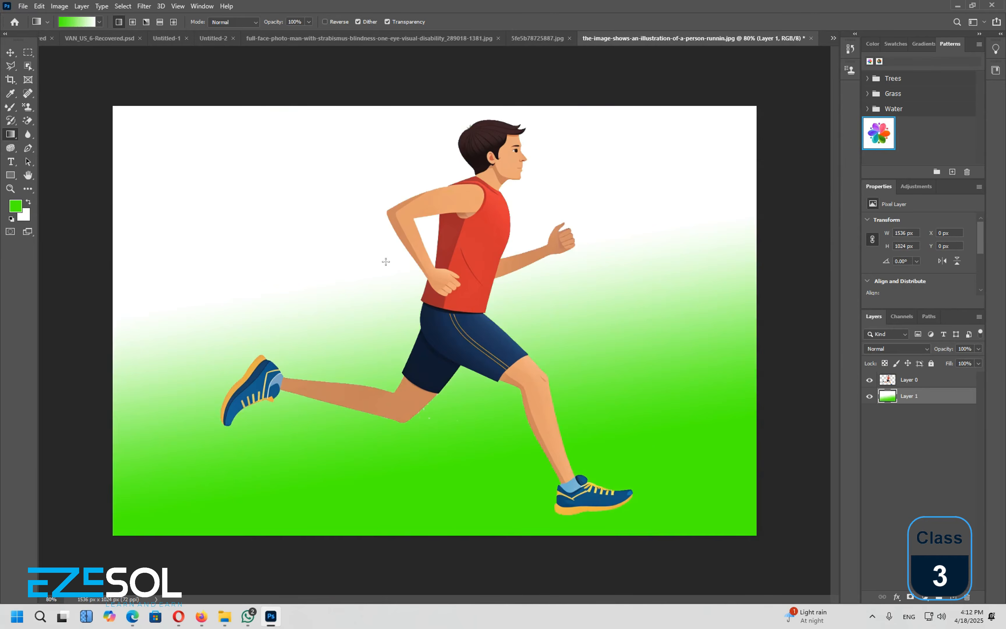
pyautogui.moveTo(356, 318); pyautogui.dragTo(361, 505)
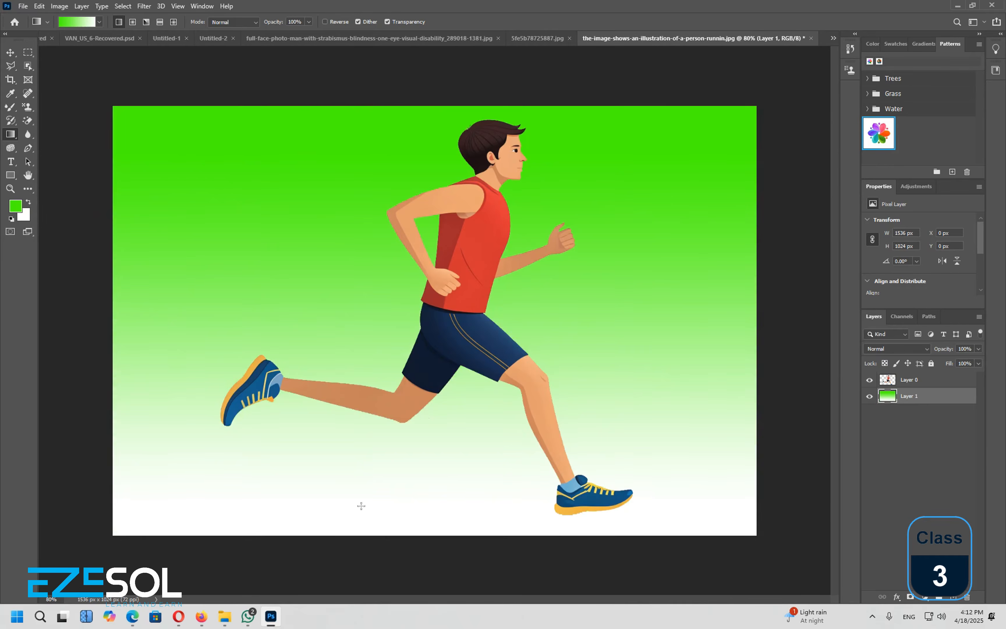
# Change the gradient's green start colour to bright blue and fill Layer 1 vertically from blue at the top to white.
pyautogui.click(84, 21)
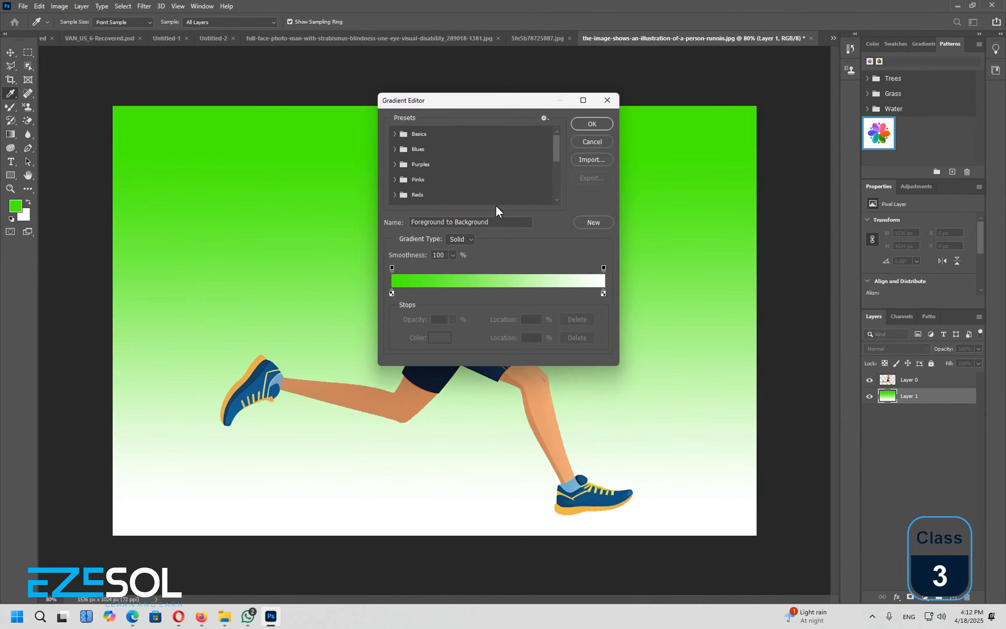
pyautogui.click(391, 293)
pyautogui.click(439, 338)
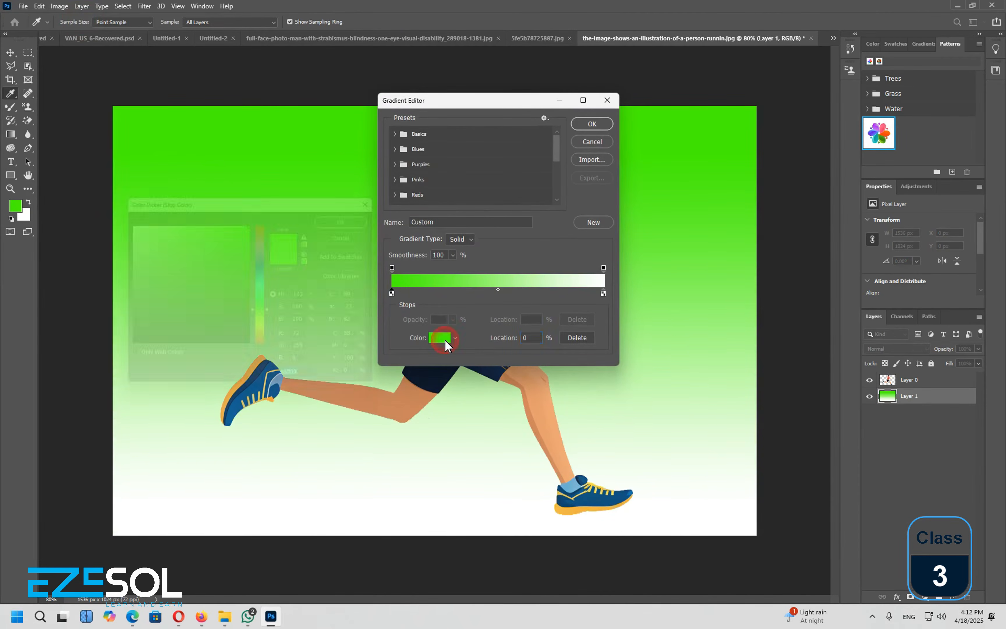
pyautogui.click(267, 277)
pyautogui.click(245, 220)
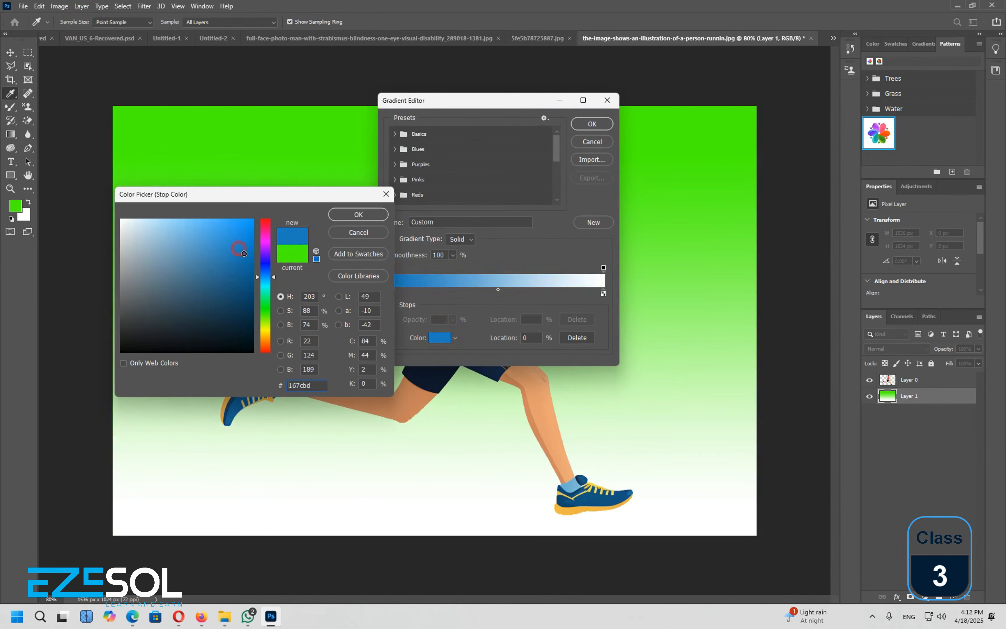
pyautogui.click(358, 213)
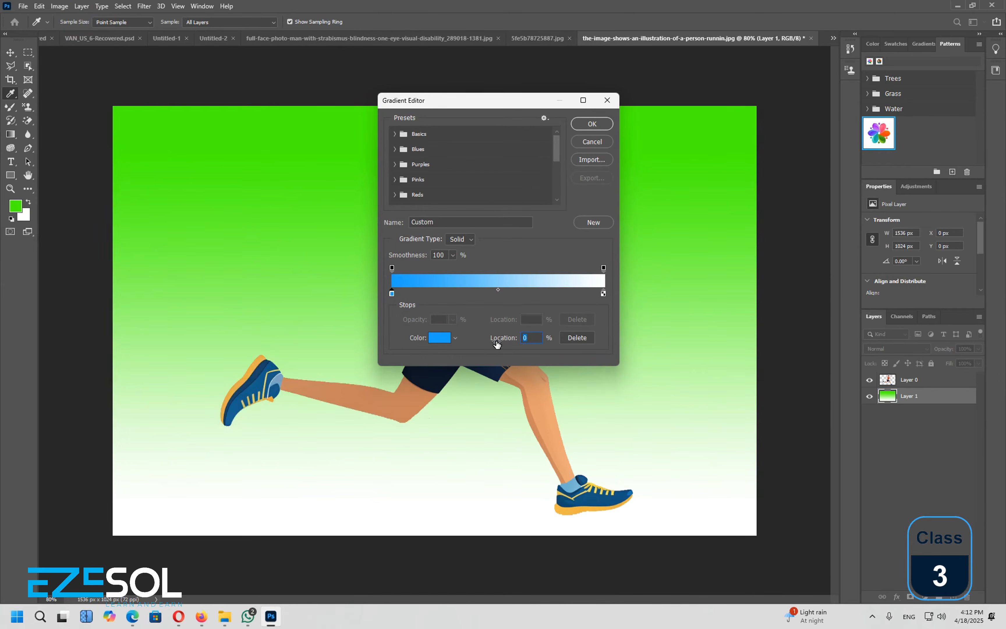
pyautogui.click(575, 124)
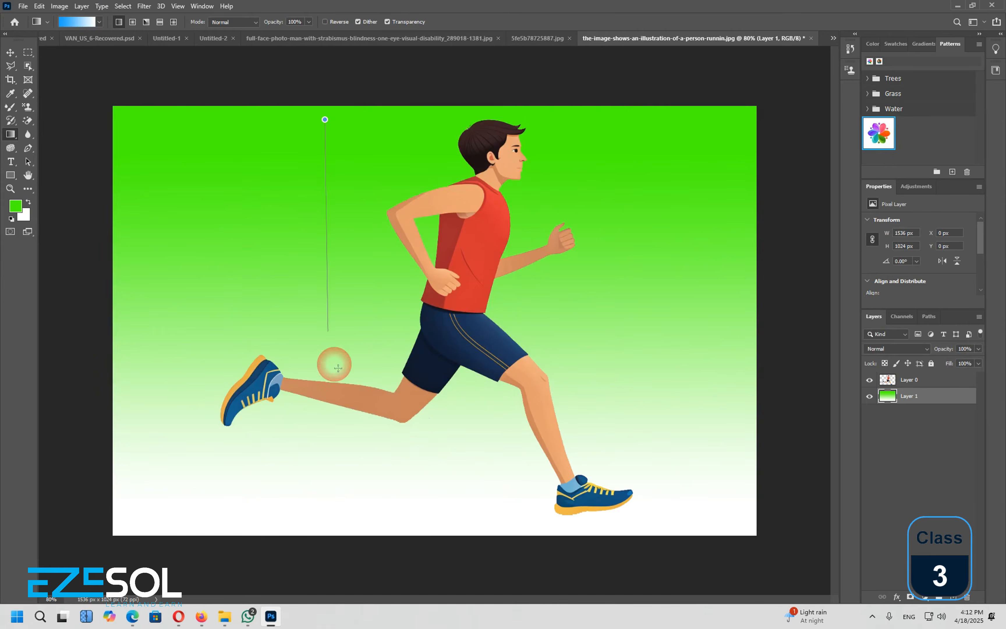
pyautogui.moveTo(338, 368); pyautogui.dragTo(341, 477)
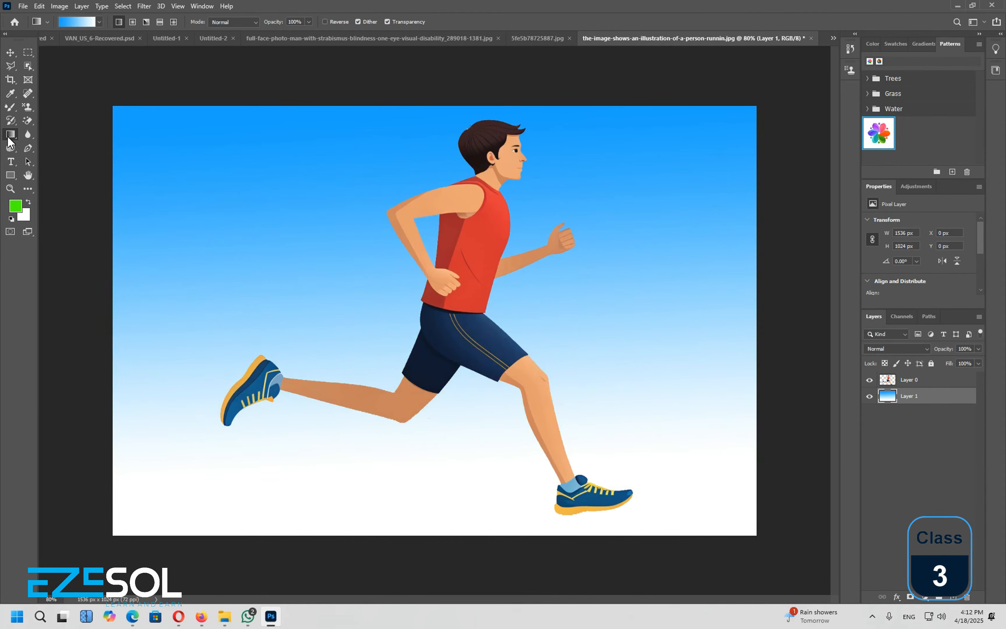
# Try a shorter gradient near the canvas top, undo it, and redraw the blue-to-white gradient over the full canvas height.
pyautogui.moveTo(310, 280); pyautogui.dragTo(328, 297)
pyautogui.moveTo(344, 188); pyautogui.dragTo(345, 186)
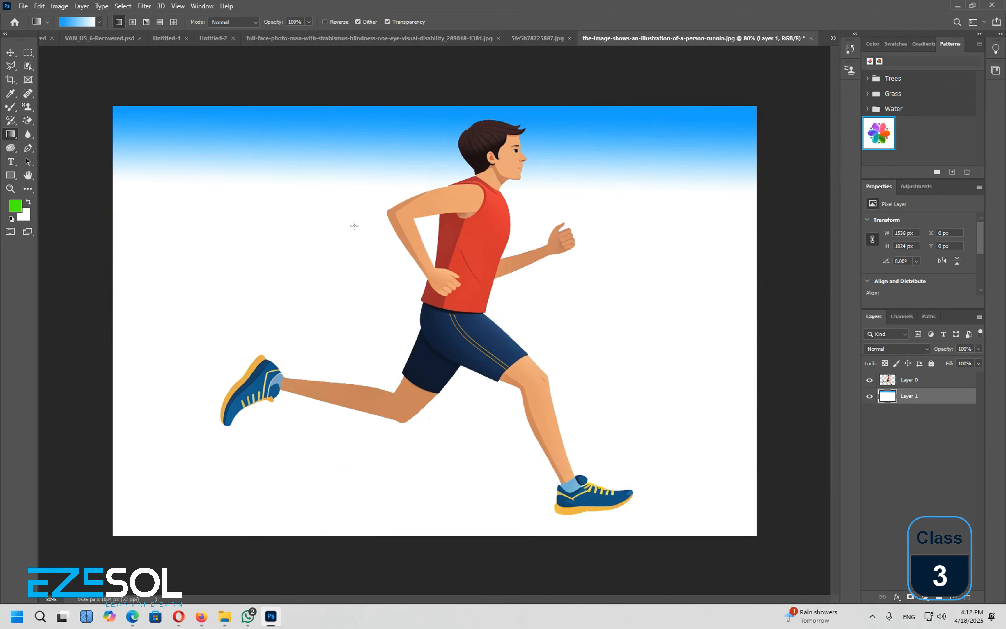
pyautogui.hotkey('ctrl', 'z')
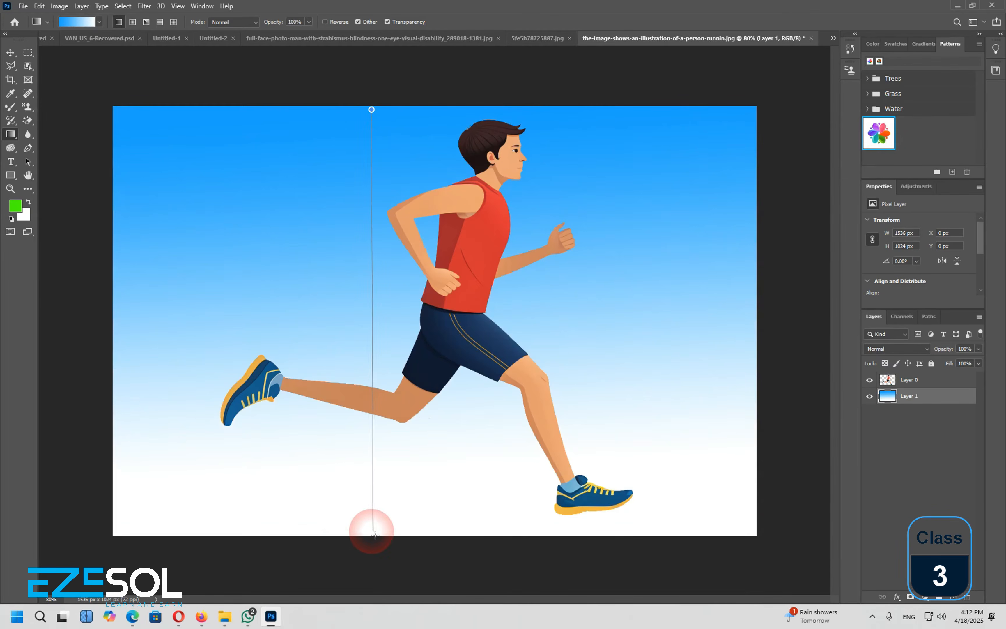
pyautogui.moveTo(375, 534); pyautogui.dragTo(375, 535)
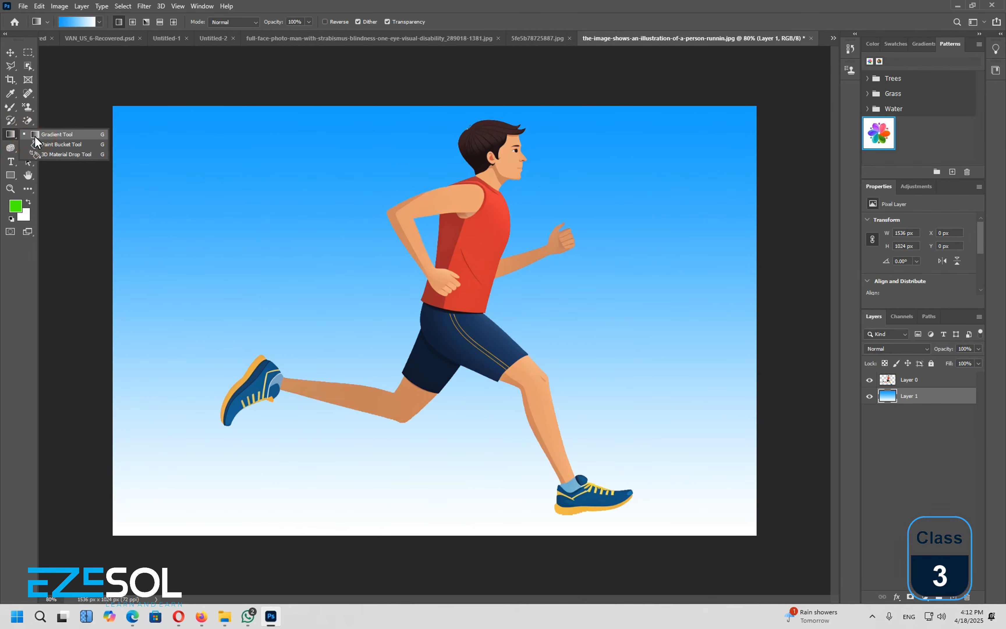
pyautogui.click(35, 135)
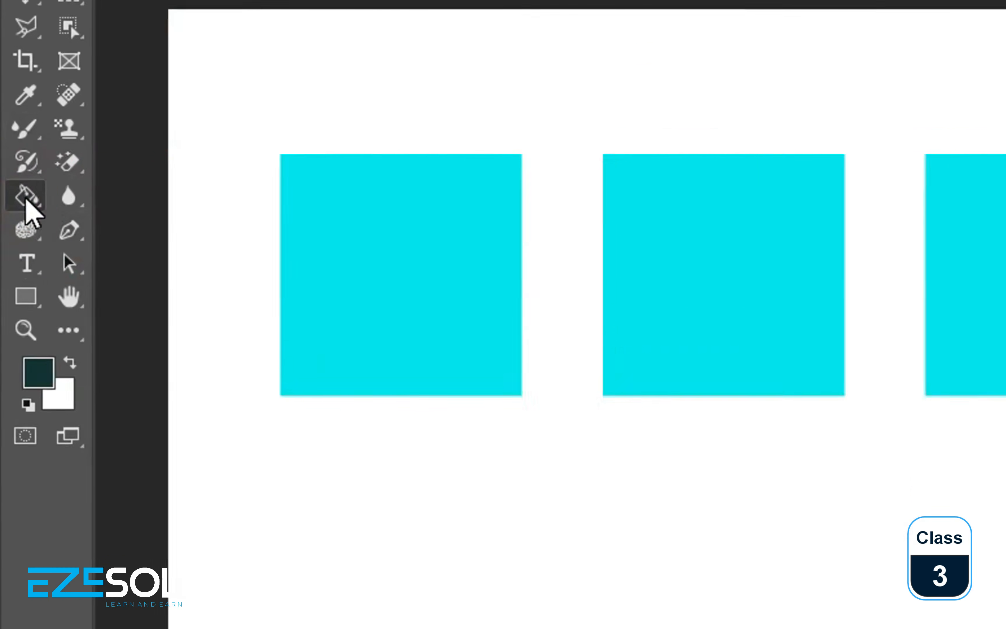
# Set the foreground colour to pink and fill the first cyan square with the Paint Bucket tool.
pyautogui.click(11, 134)
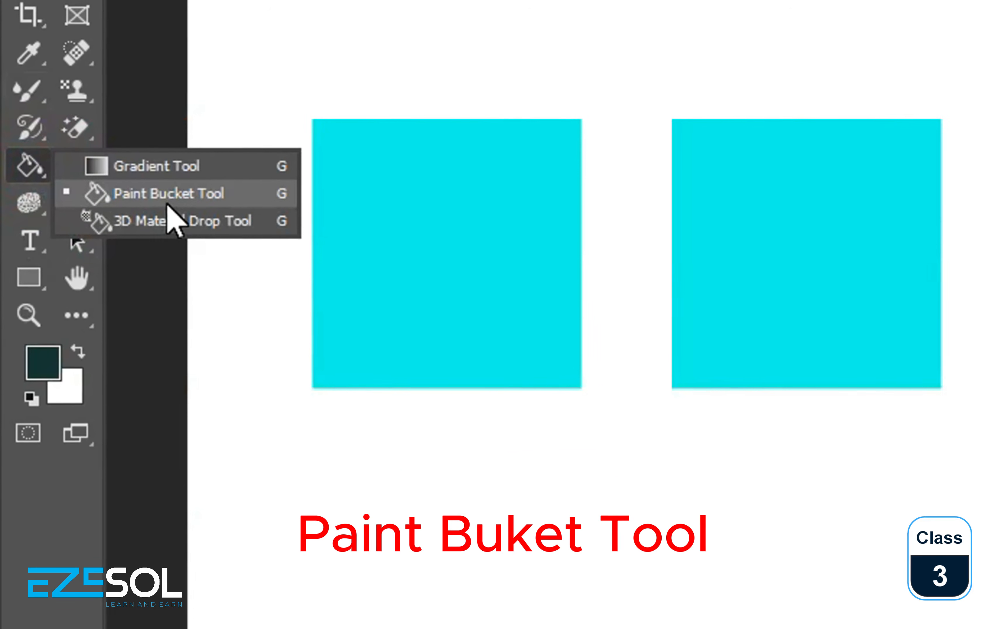
pyautogui.click(174, 221)
pyautogui.click(44, 281)
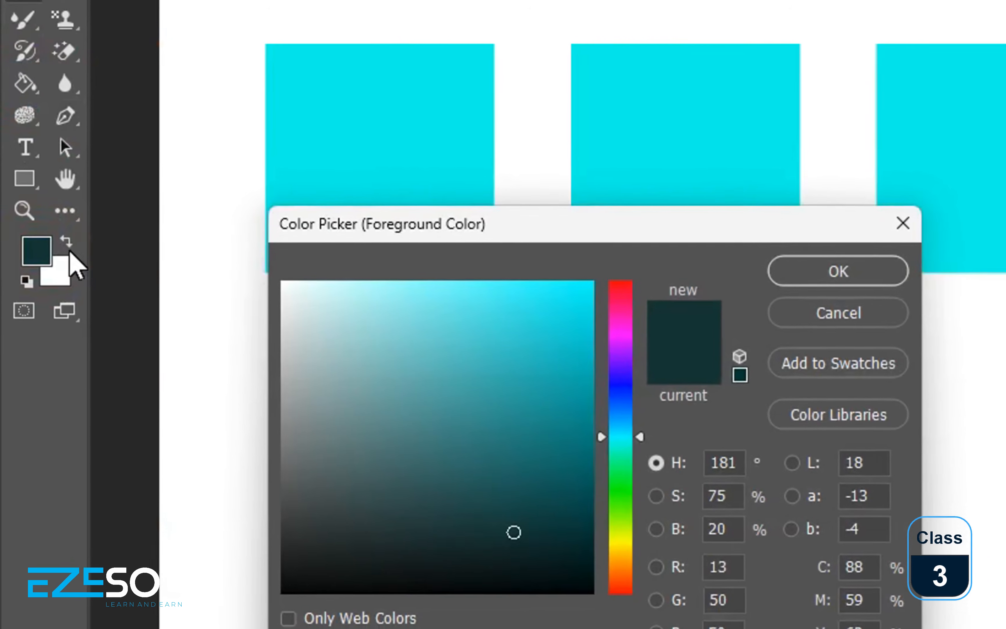
pyautogui.click(581, 275)
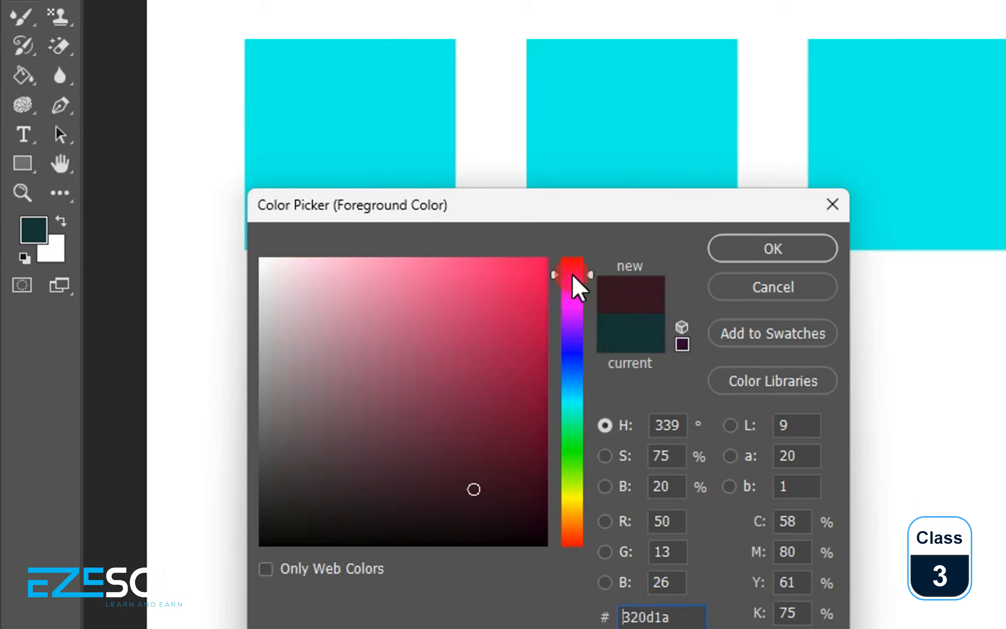
pyautogui.click(462, 297)
pyautogui.click(519, 273)
pyautogui.click(738, 255)
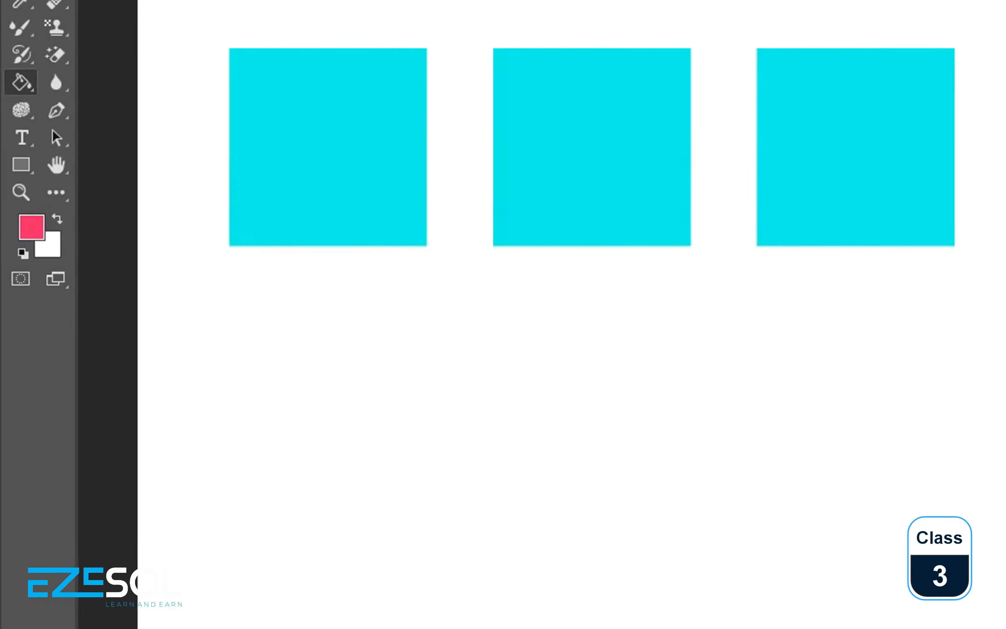
pyautogui.click(297, 152)
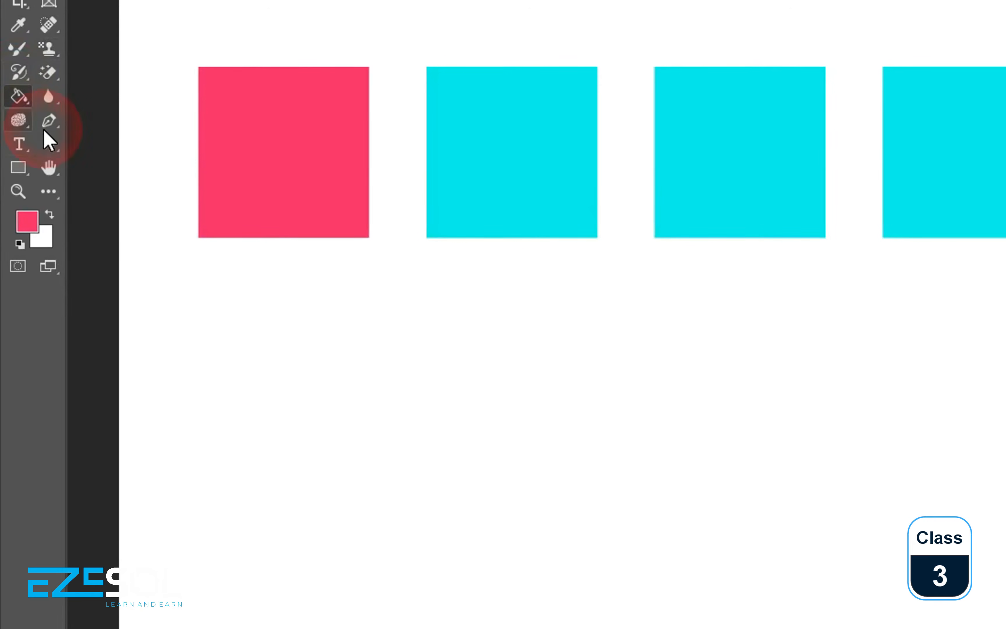
# Set the foreground colour to bright blue and fill the second cyan square with the Paint Bucket tool.
pyautogui.rightClick(19, 102)
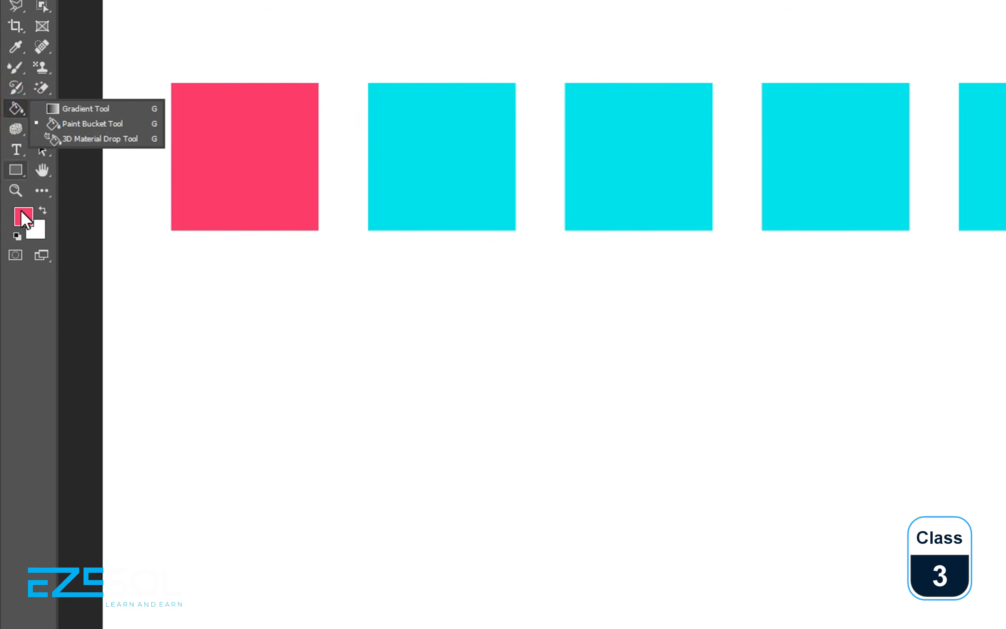
pyautogui.click(22, 212)
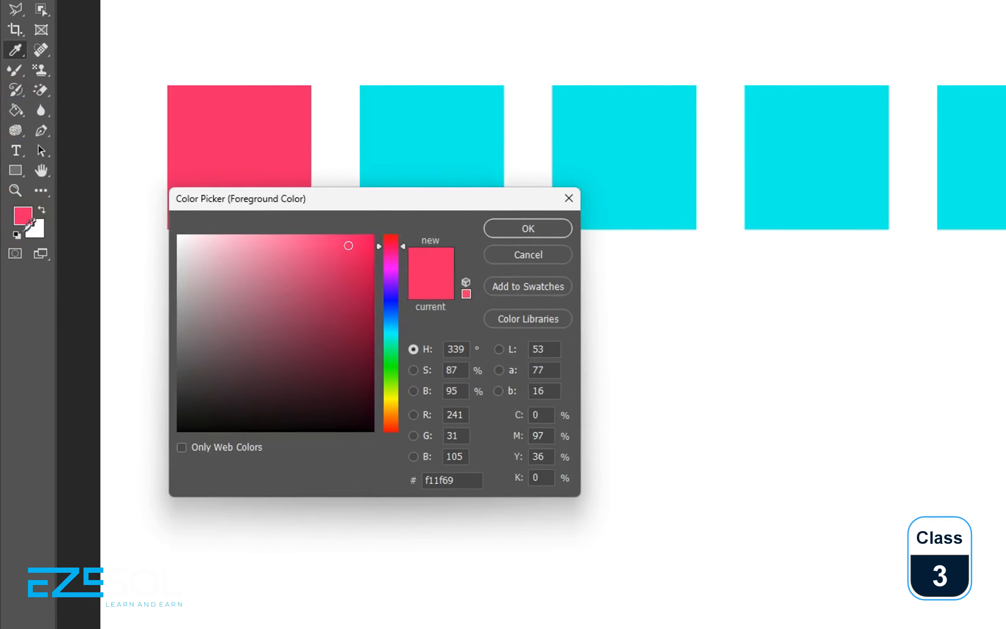
pyautogui.click(402, 309)
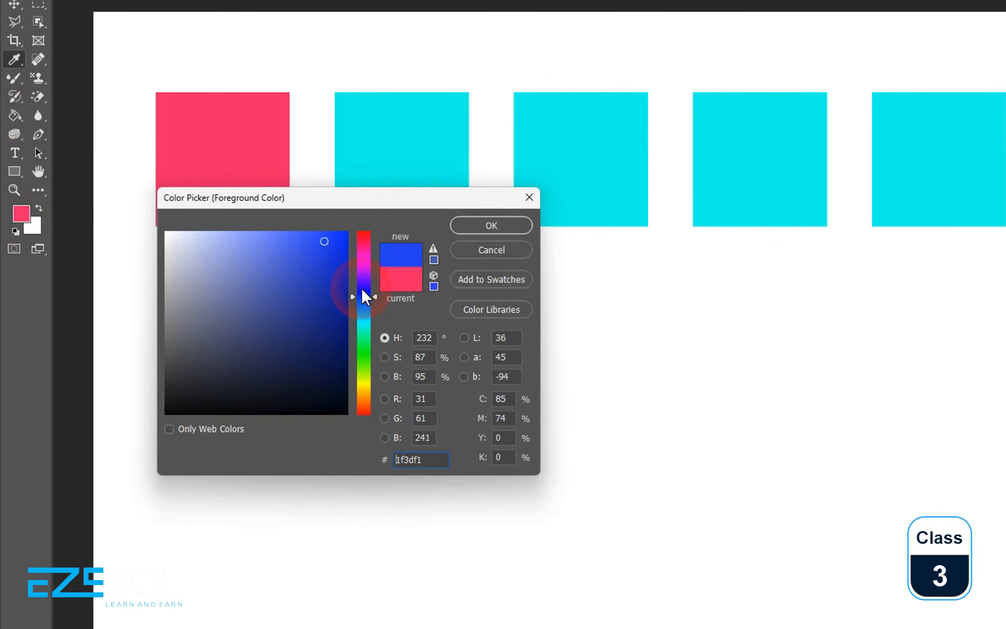
pyautogui.click(347, 243)
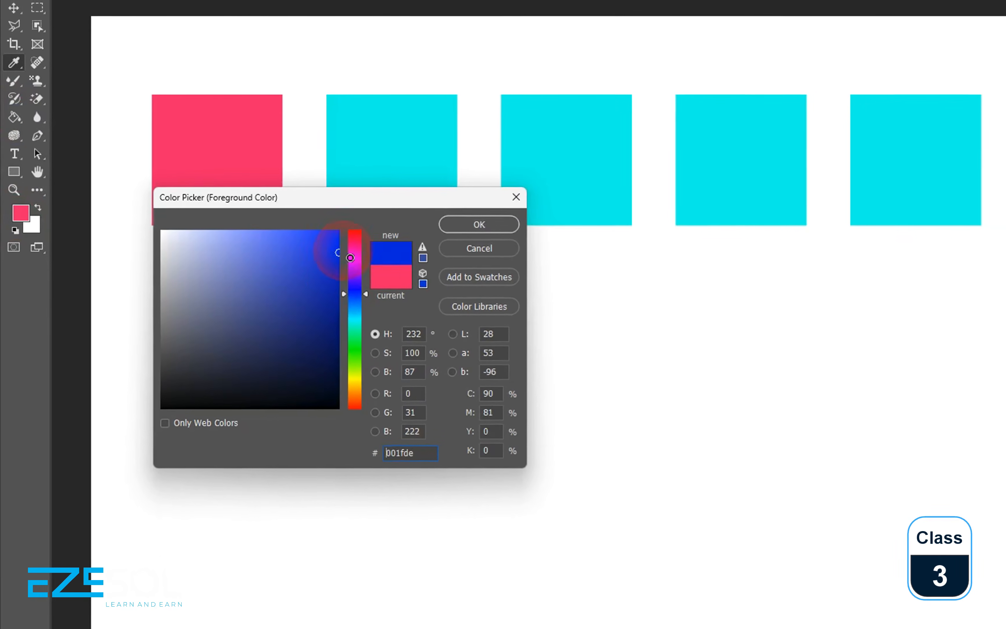
pyautogui.click(491, 225)
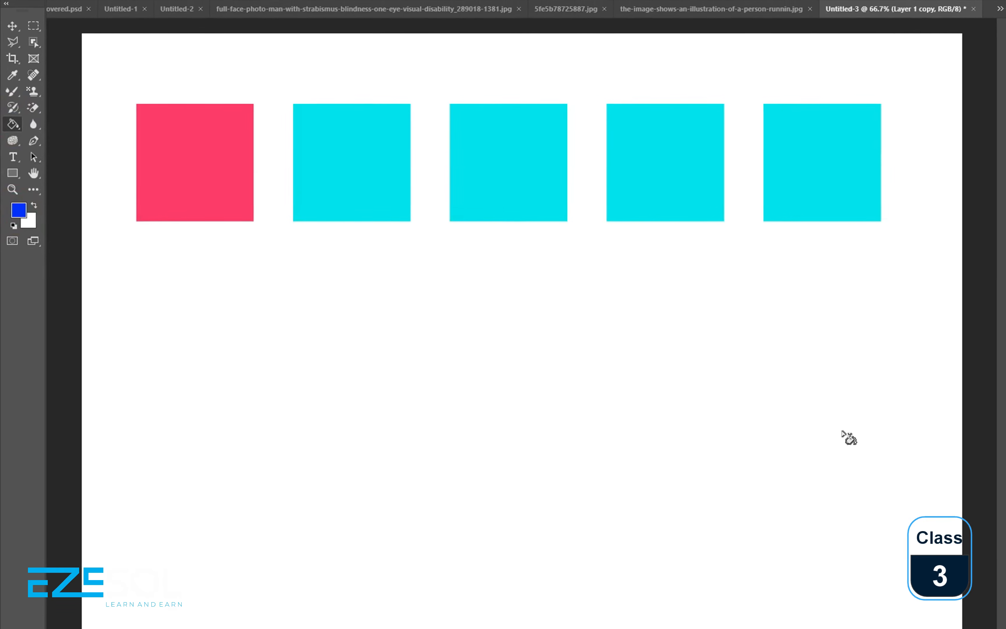
pyautogui.click(367, 147)
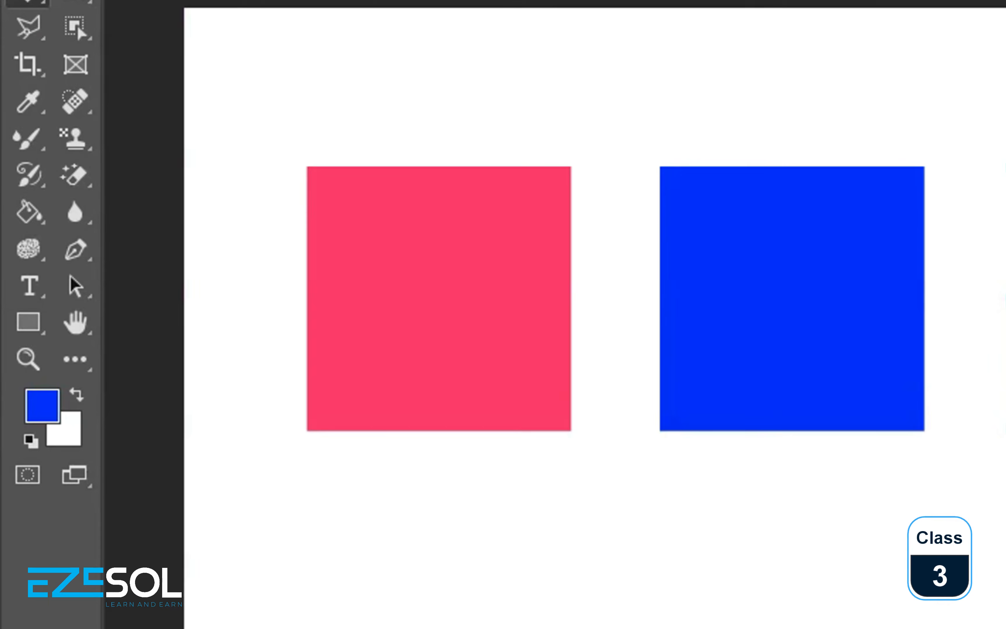
# Activate the 3D Material Drop Tool.
pyautogui.rightClick(10, 134)
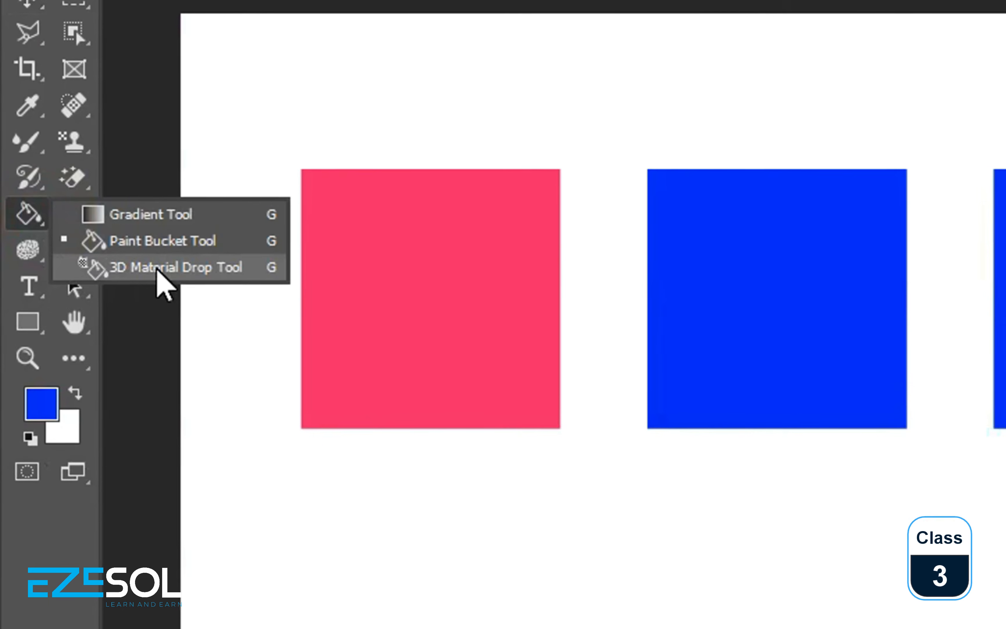
pyautogui.click(158, 267)
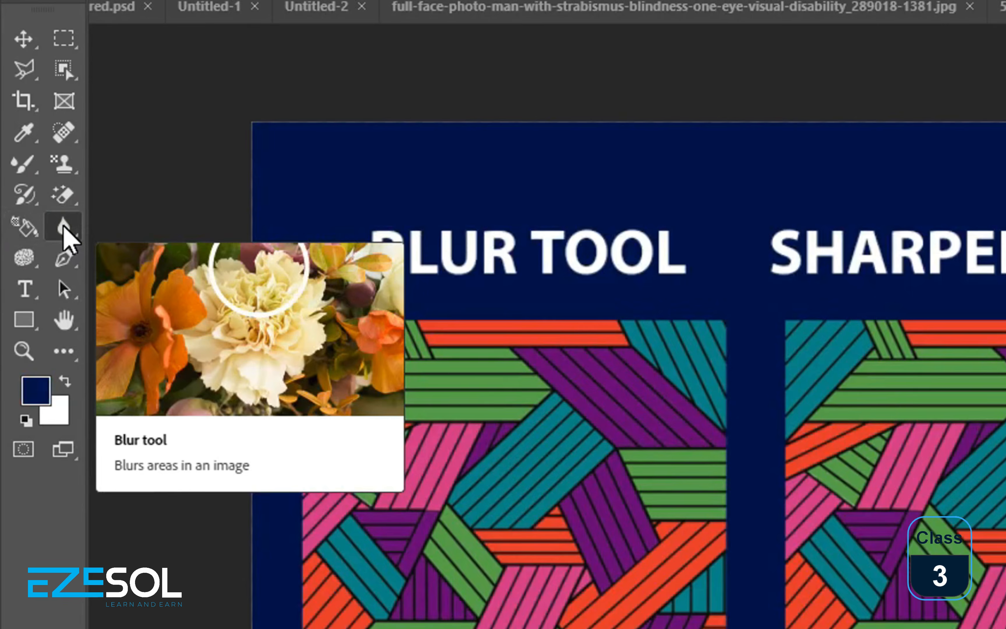
# Brush over the striped pattern beneath the BLUR TOOL heading with the Blur tool to soften its lines.
pyautogui.click(68, 222)
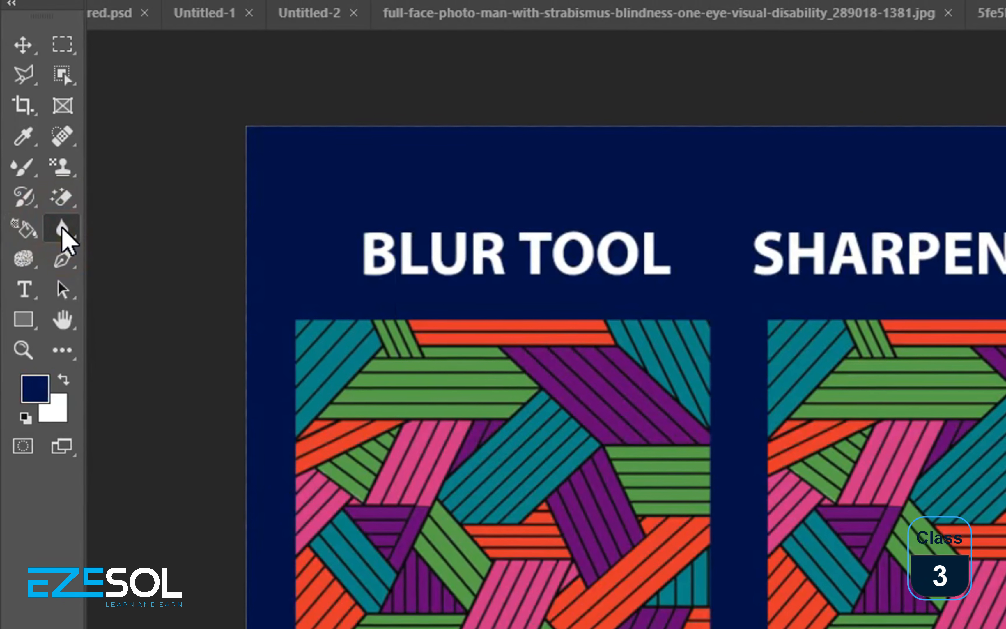
pyautogui.rightClick(64, 235)
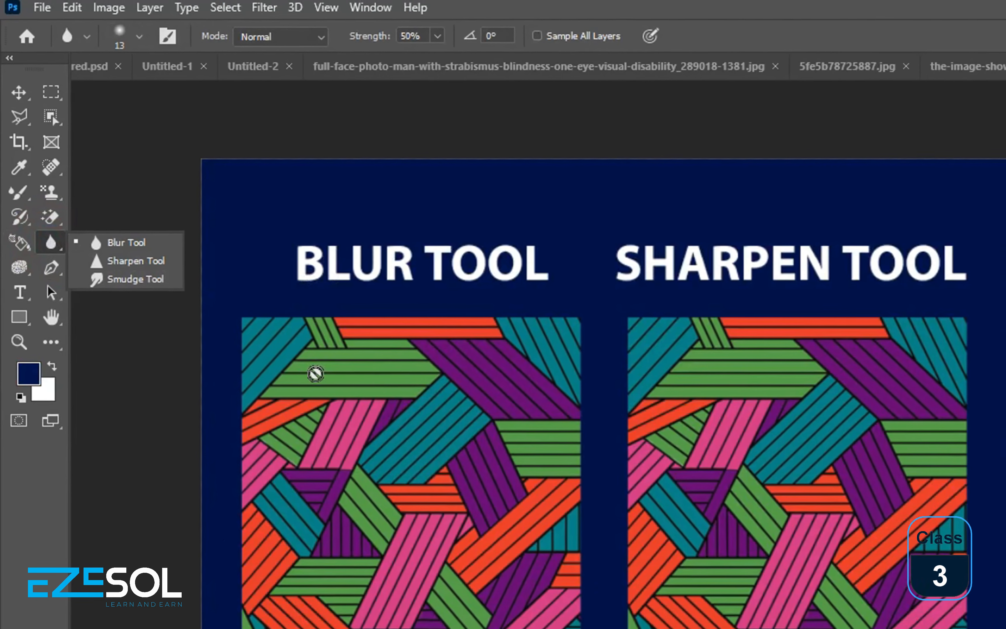
pyautogui.click(112, 243)
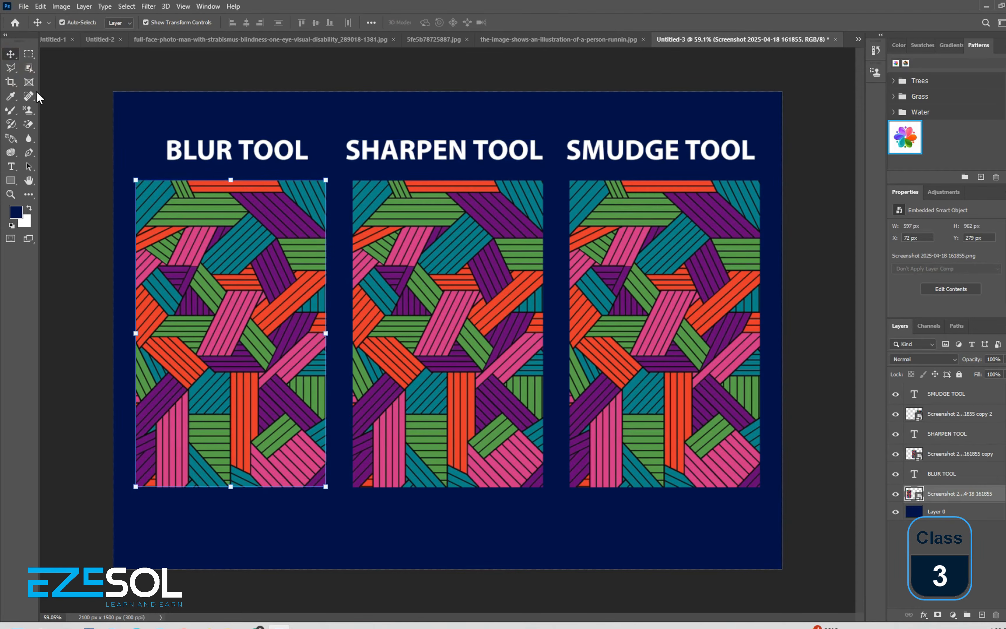
pyautogui.click(30, 137)
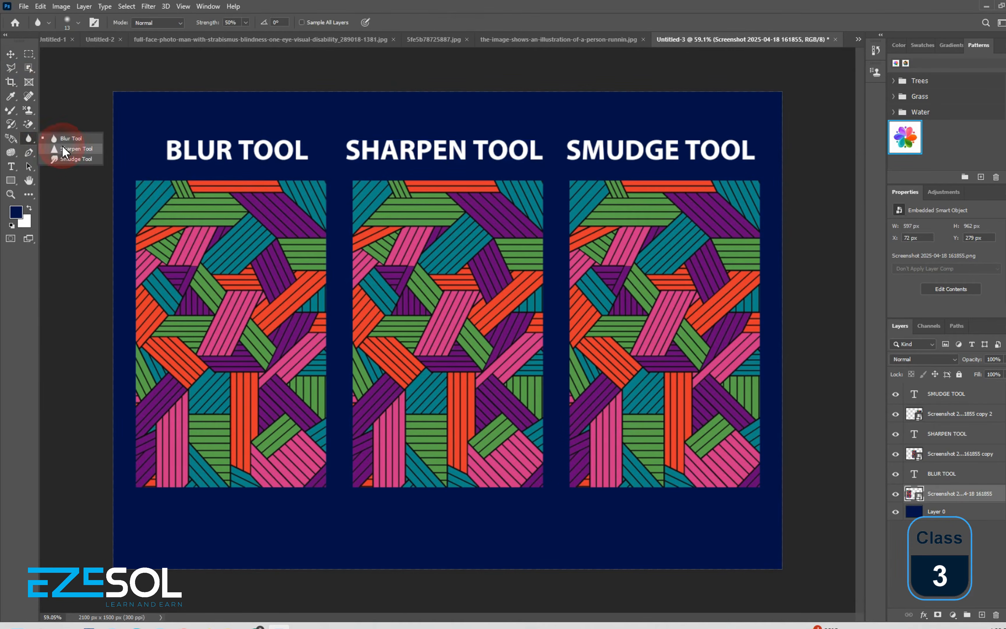
pyautogui.click(62, 145)
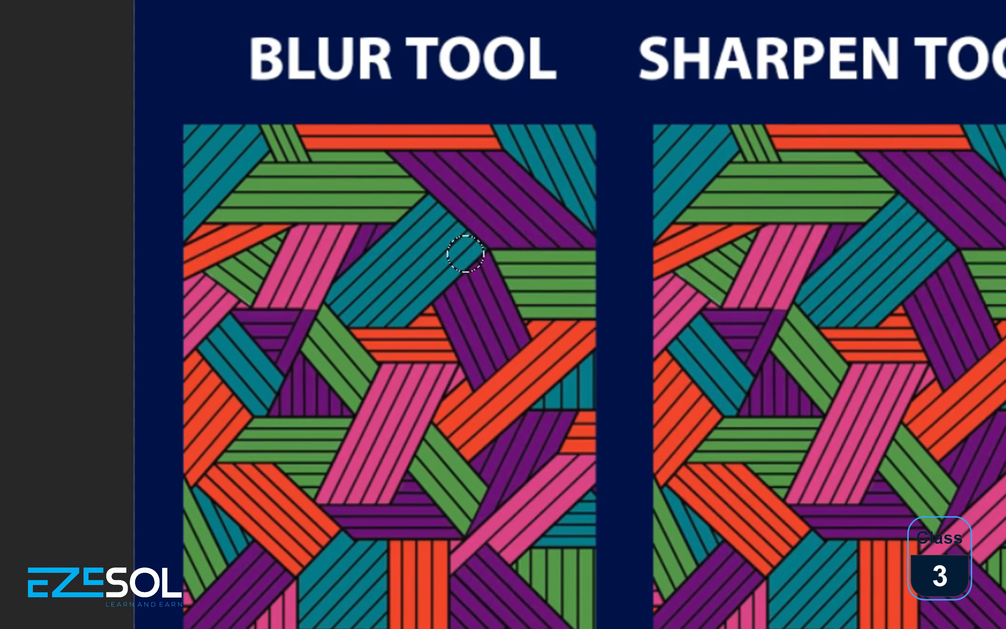
pyautogui.moveTo(430, 286)
pyautogui.mouseDown()
pyautogui.moveTo(398, 528)
pyautogui.moveTo(413, 442)
pyautogui.moveTo(385, 511)
pyautogui.mouseUp()
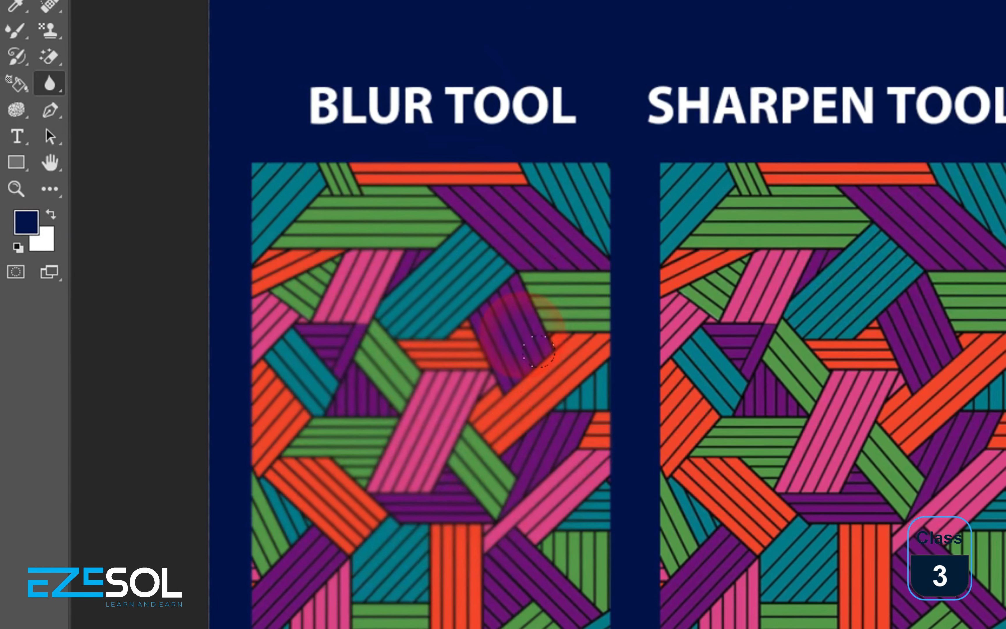
pyautogui.moveTo(539, 352)
pyautogui.mouseDown()
pyautogui.moveTo(374, 352)
pyautogui.moveTo(304, 227)
pyautogui.moveTo(535, 285)
pyautogui.moveTo(330, 614)
pyautogui.moveTo(345, 622)
pyautogui.moveTo(521, 596)
pyautogui.moveTo(551, 612)
pyautogui.moveTo(505, 623)
pyautogui.moveTo(534, 620)
pyautogui.moveTo(320, 379)
pyautogui.mouseUp()
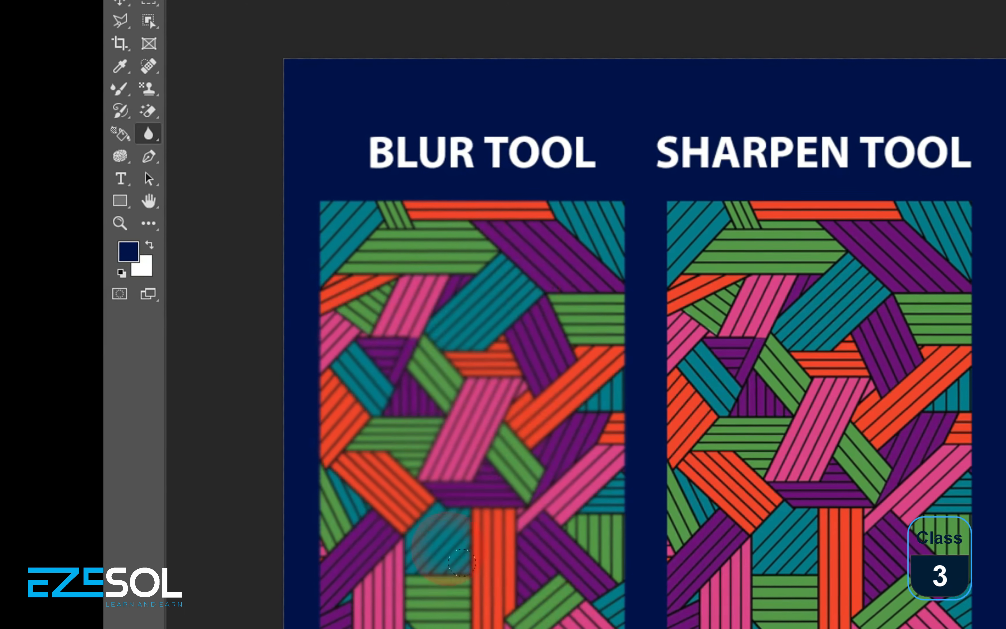
pyautogui.moveTo(416, 339)
pyautogui.mouseDown()
pyautogui.moveTo(439, 260)
pyautogui.moveTo(538, 551)
pyautogui.moveTo(487, 574)
pyautogui.mouseUp()
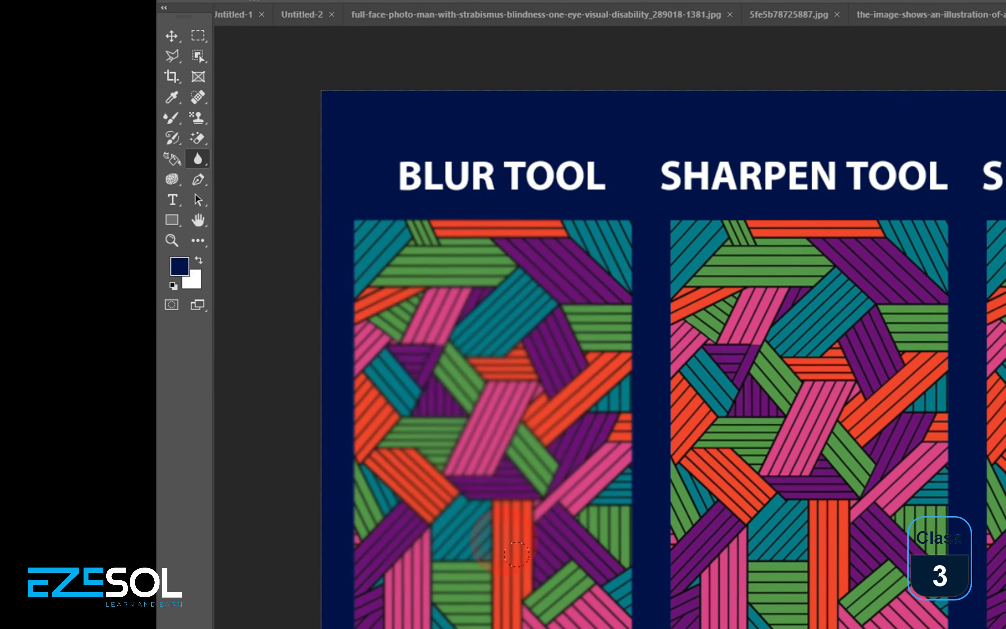
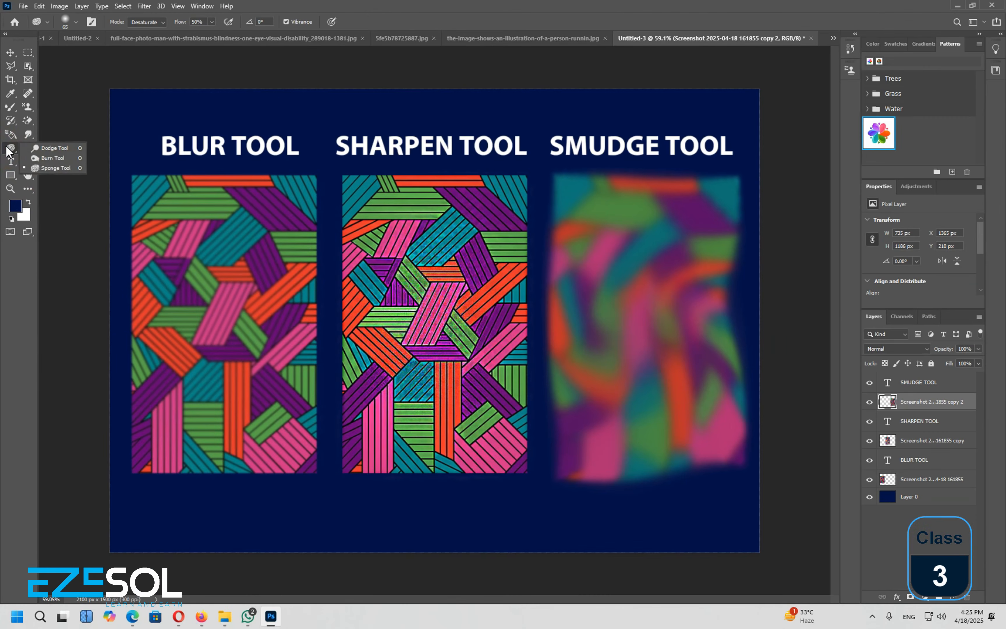
# Activate the Dodge Tool on the glass-of-milk photo and duplicate its Background layer as Background copy.
pyautogui.click(6, 218)
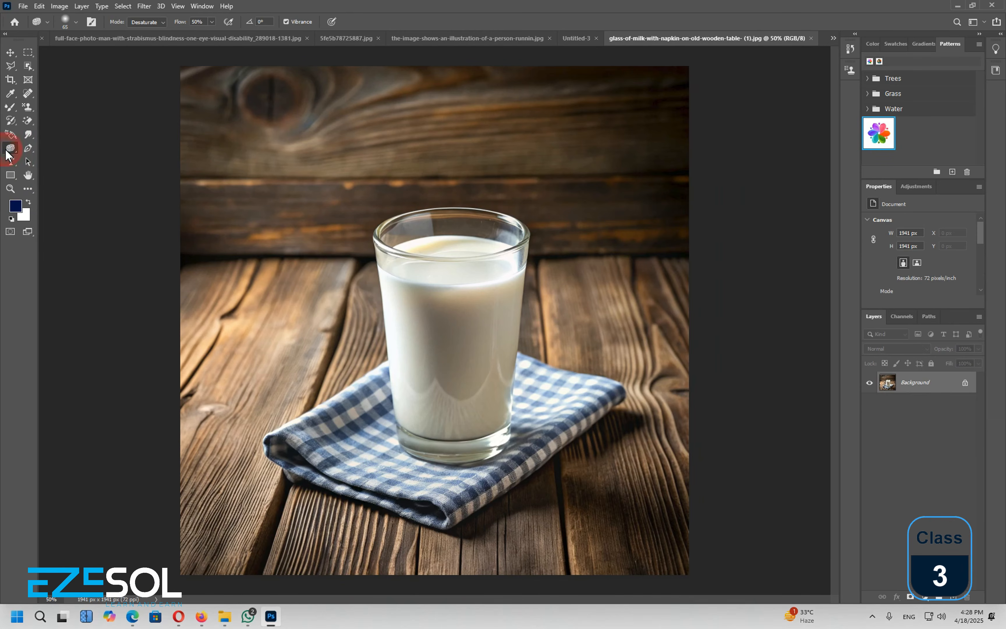
pyautogui.rightClick(8, 156)
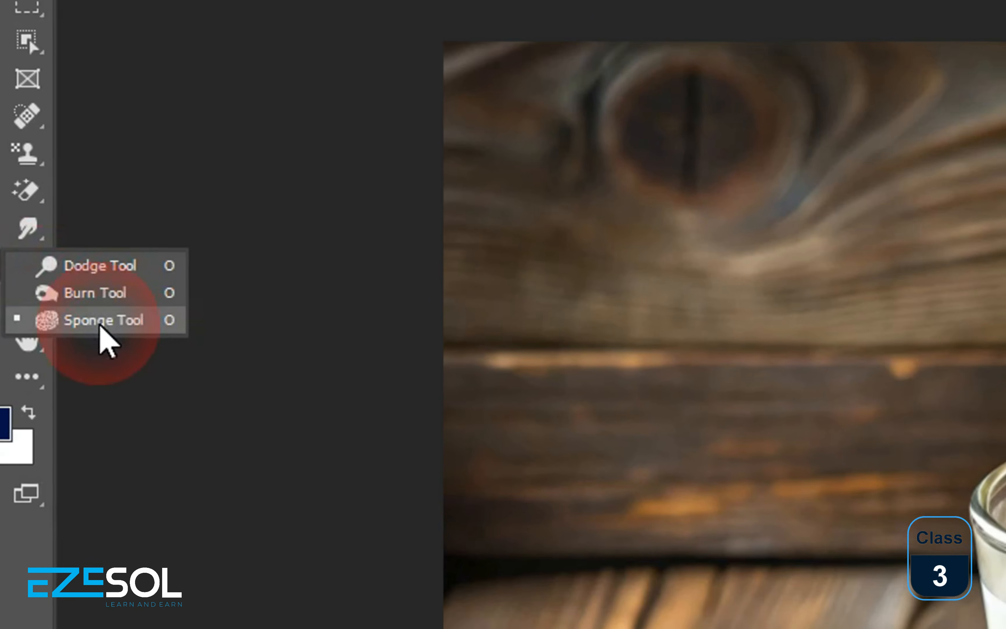
pyautogui.click(99, 326)
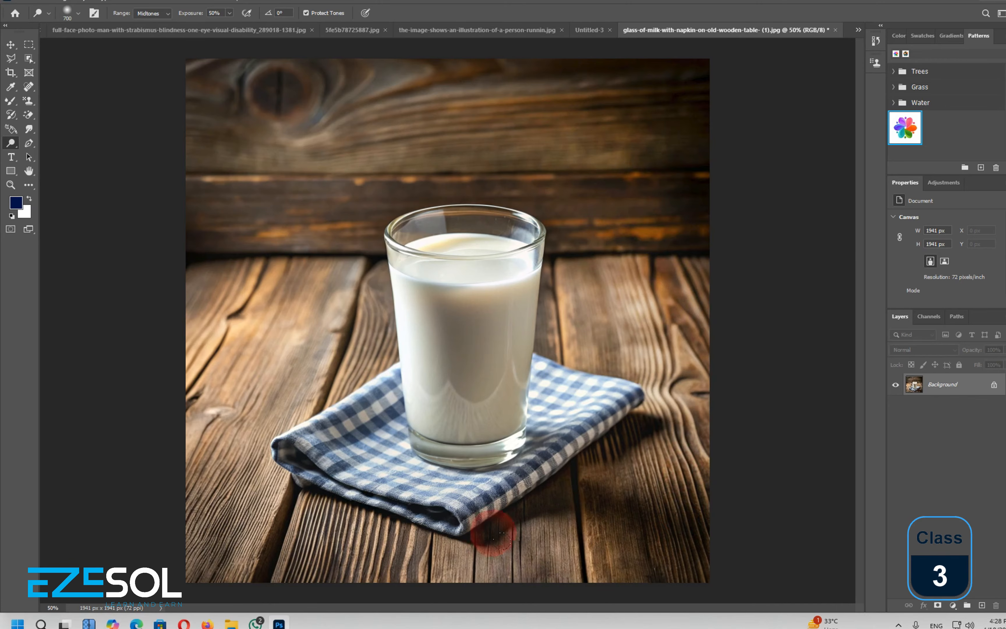
pyautogui.rightClick(940, 393)
pyautogui.click(977, 410)
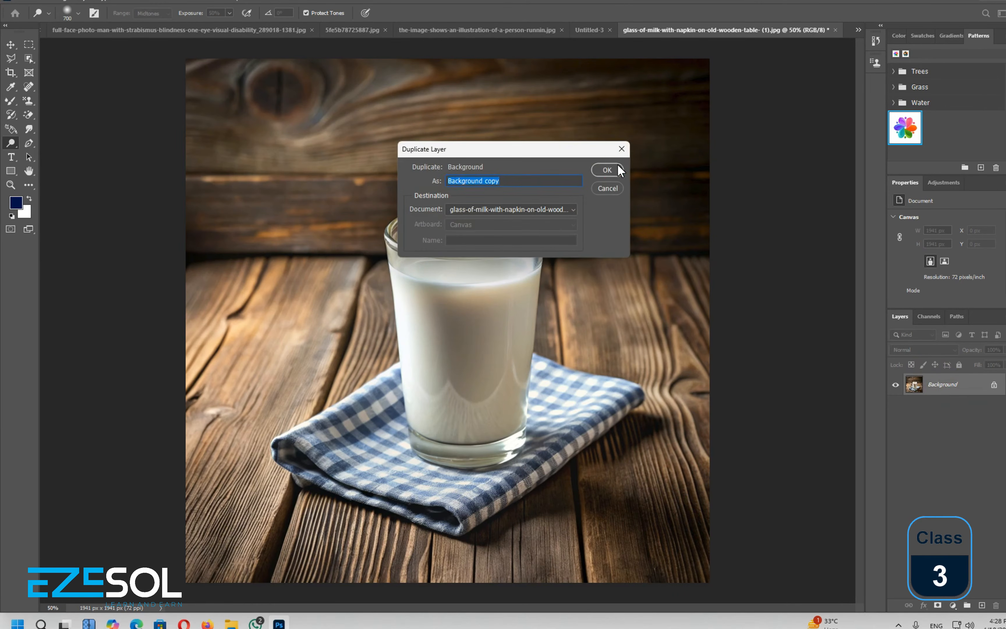
pyautogui.click(607, 170)
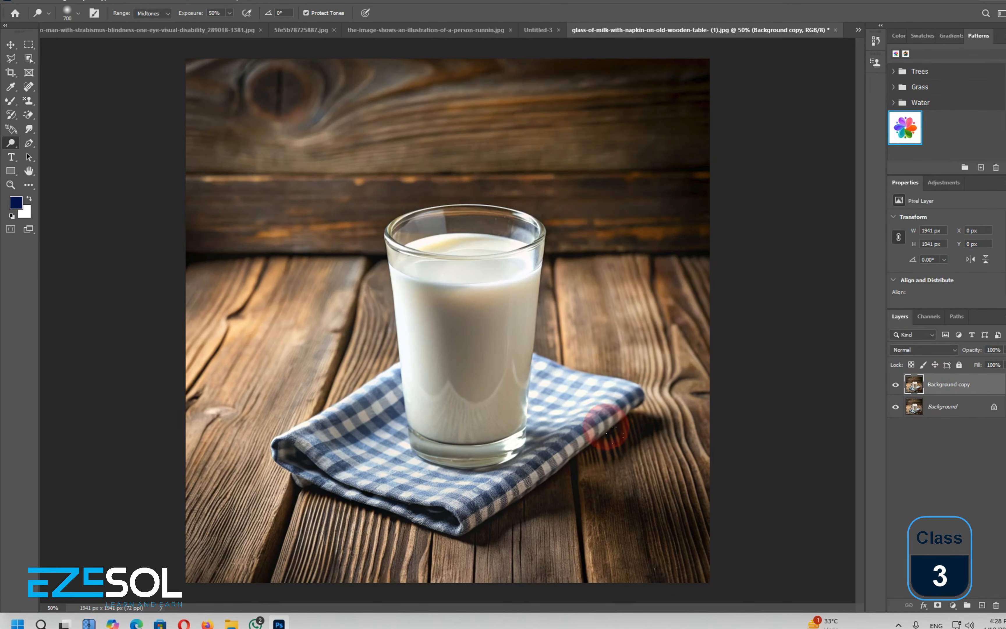
# Lighten the photo on the Background copy layer with a 700 px Dodge brush on Midtones at 50% exposure, and hide that layer.
pyautogui.moveTo(606, 426)
pyautogui.mouseDown()
pyautogui.moveTo(554, 498)
pyautogui.moveTo(269, 101)
pyautogui.moveTo(175, 332)
pyautogui.moveTo(197, 240)
pyautogui.moveTo(214, 410)
pyautogui.moveTo(246, 552)
pyautogui.moveTo(641, 506)
pyautogui.moveTo(643, 525)
pyautogui.moveTo(588, 512)
pyautogui.moveTo(598, 175)
pyautogui.moveTo(393, 112)
pyautogui.moveTo(202, 196)
pyautogui.moveTo(235, 359)
pyautogui.moveTo(403, 348)
pyautogui.mouseUp()
pyautogui.moveTo(478, 349)
pyautogui.mouseDown()
pyautogui.moveTo(453, 337)
pyautogui.moveTo(451, 366)
pyautogui.moveTo(536, 320)
pyautogui.moveTo(485, 464)
pyautogui.moveTo(437, 318)
pyautogui.mouseUp()
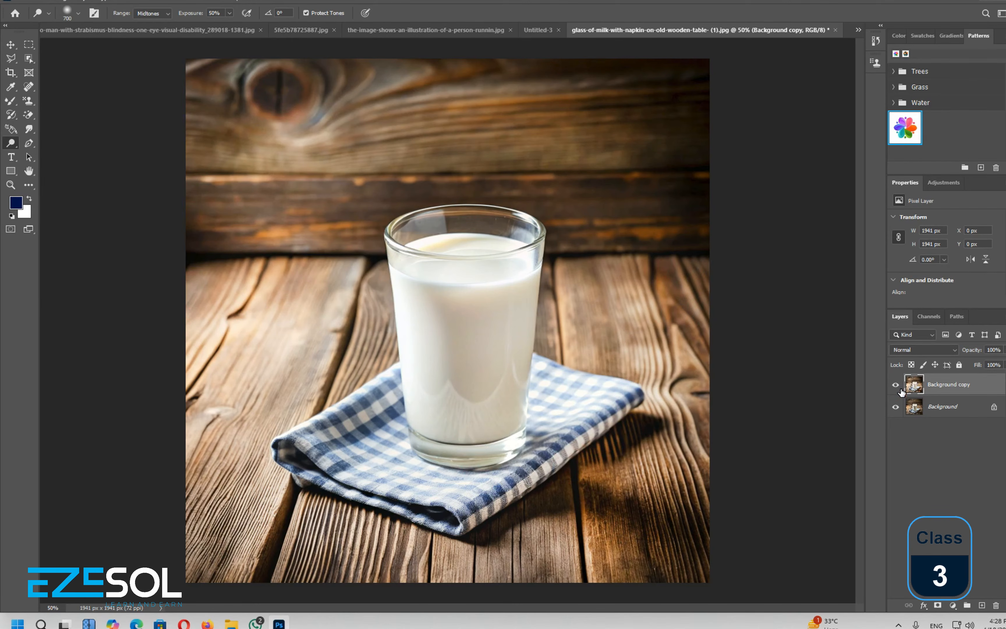
pyautogui.click(899, 389)
pyautogui.click(899, 390)
pyautogui.click(900, 390)
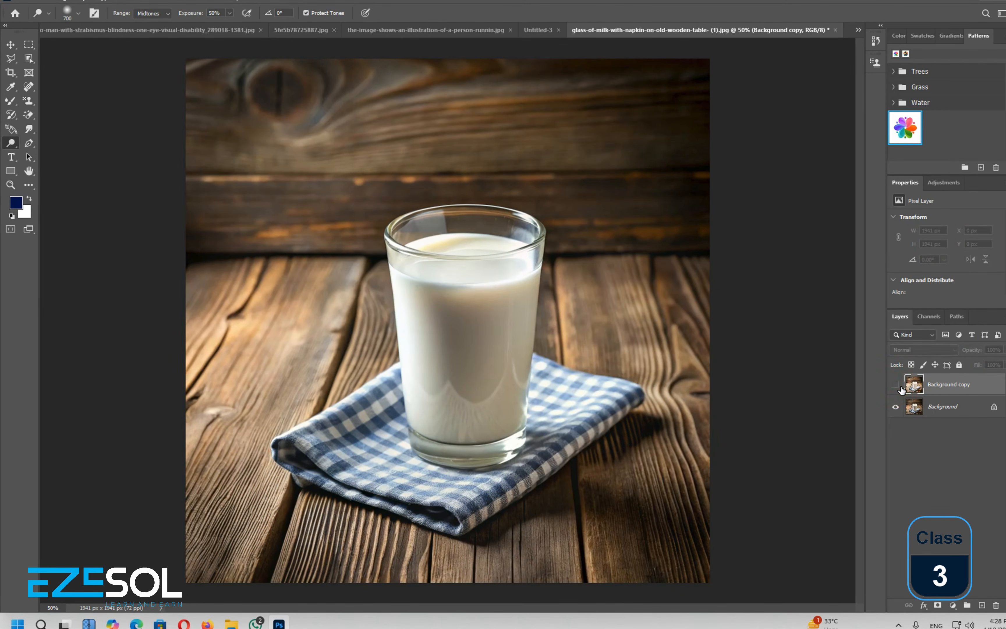
pyautogui.click(899, 389)
pyautogui.click(900, 389)
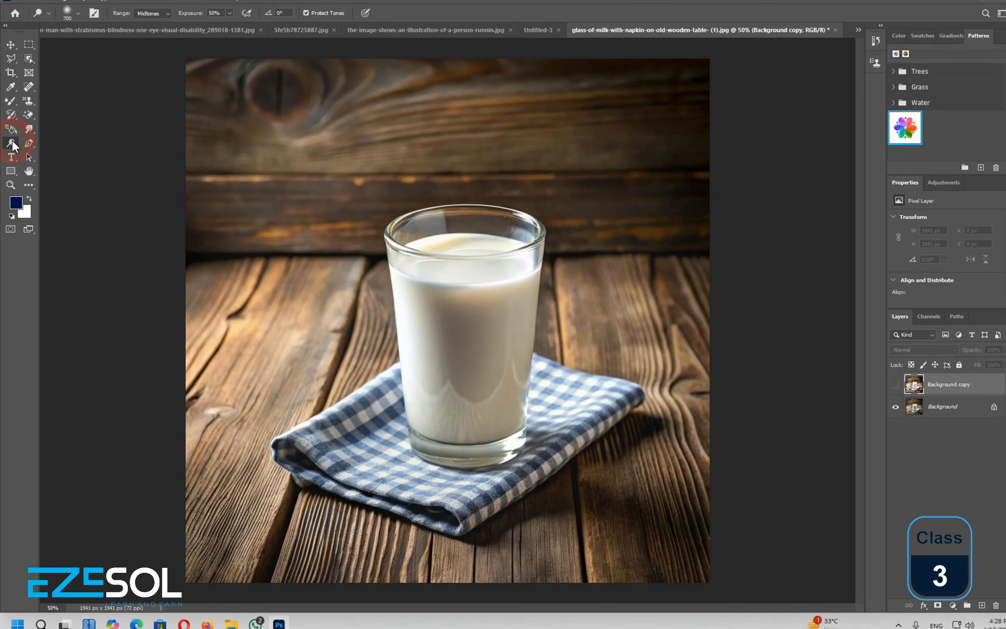
# Darken the wood and napkin on the Background layer with a 900 px Burn brush on Midtones at 50% exposure.
pyautogui.moveTo(13, 146); pyautogui.dragTo(62, 154)
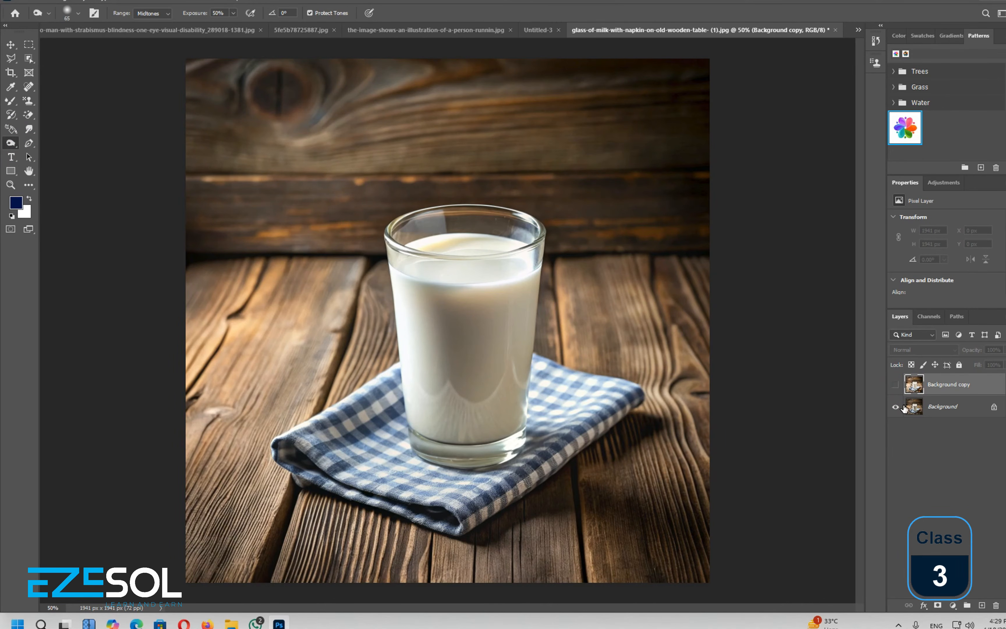
pyautogui.click(929, 410)
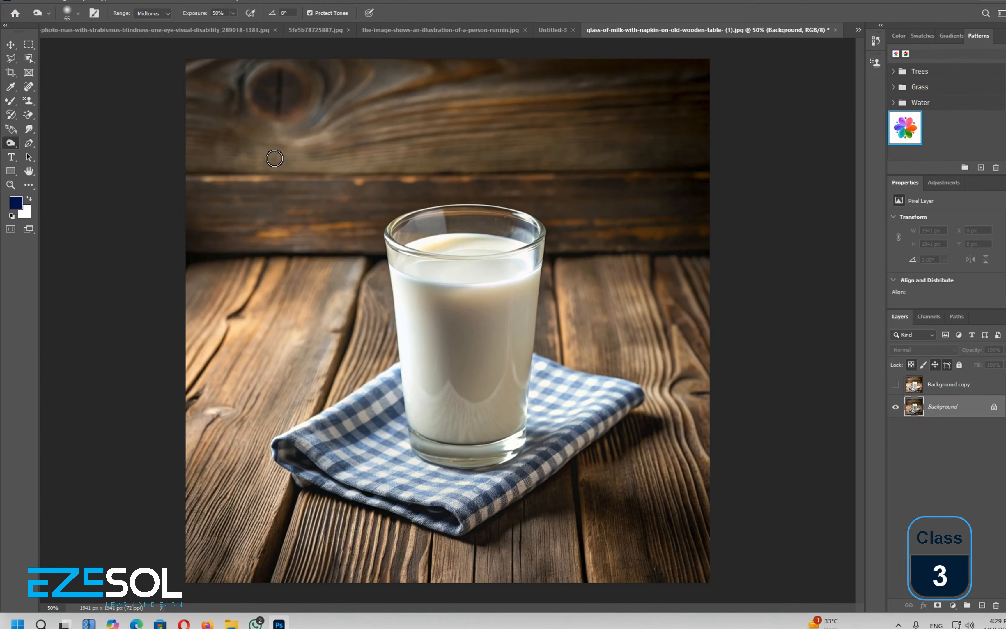
pyautogui.press(']')
pyautogui.press(']')
pyautogui.press(']')
pyautogui.press(']')
pyautogui.press(']')
pyautogui.press(']')
pyautogui.press(']')
pyautogui.press(']')
pyautogui.press(']')
pyautogui.press(']')
pyautogui.press(']')
pyautogui.press(']')
pyautogui.press(']')
pyautogui.press(']')
pyautogui.press(']')
pyautogui.press(']')
pyautogui.press(']')
pyautogui.press(']')
pyautogui.press(']')
pyautogui.press(']')
pyautogui.moveTo(283, 133)
pyautogui.mouseDown()
pyautogui.moveTo(231, 140)
pyautogui.moveTo(377, 101)
pyautogui.moveTo(291, 282)
pyautogui.moveTo(225, 472)
pyautogui.moveTo(251, 292)
pyautogui.moveTo(211, 496)
pyautogui.moveTo(460, 520)
pyautogui.moveTo(590, 321)
pyautogui.moveTo(651, 252)
pyautogui.moveTo(665, 276)
pyautogui.moveTo(435, 96)
pyautogui.moveTo(665, 436)
pyautogui.moveTo(309, 566)
pyautogui.moveTo(328, 472)
pyautogui.moveTo(249, 316)
pyautogui.moveTo(332, 116)
pyautogui.moveTo(645, 341)
pyautogui.moveTo(588, 523)
pyautogui.moveTo(225, 299)
pyautogui.moveTo(233, 416)
pyautogui.moveTo(266, 541)
pyautogui.moveTo(669, 294)
pyautogui.moveTo(456, 72)
pyautogui.moveTo(241, 103)
pyautogui.moveTo(202, 85)
pyautogui.moveTo(687, 76)
pyautogui.mouseUp()
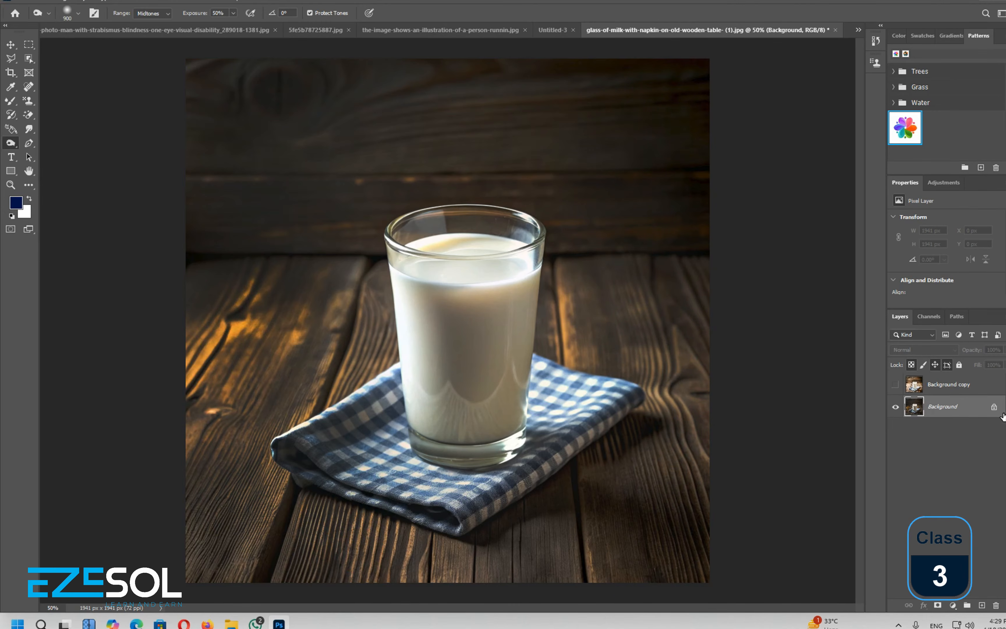
# Compare the burned Background layer with the dodged Background copy by showing and hiding the copy.
pyautogui.click(896, 385)
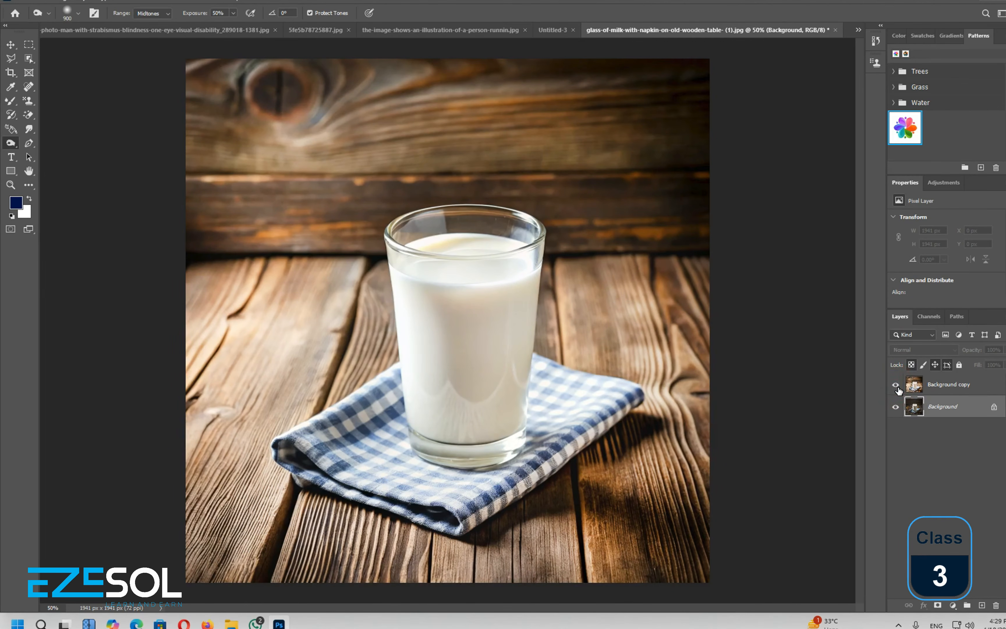
pyautogui.click(896, 385)
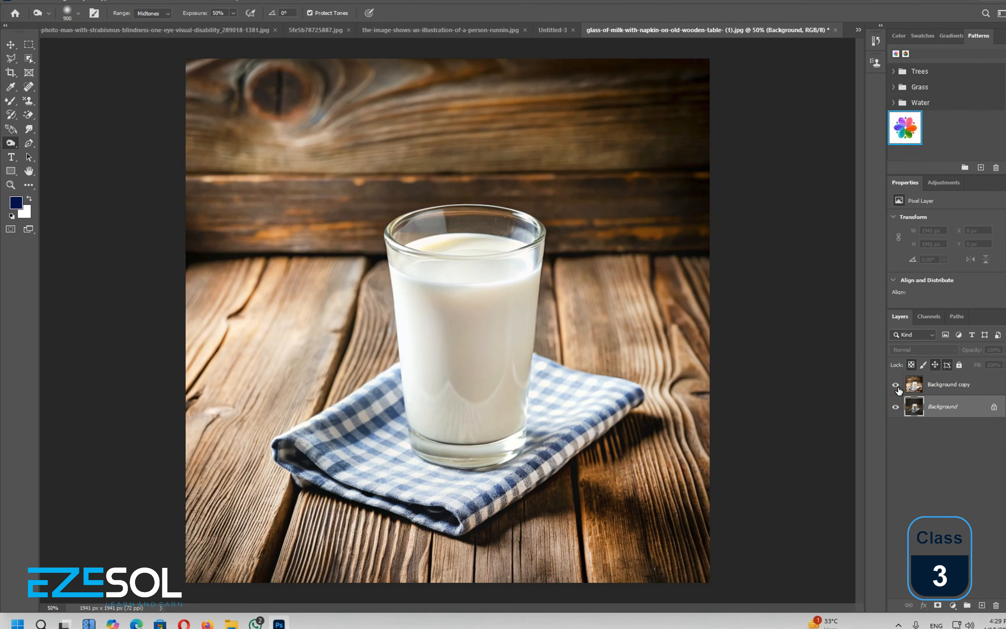
pyautogui.click(897, 384)
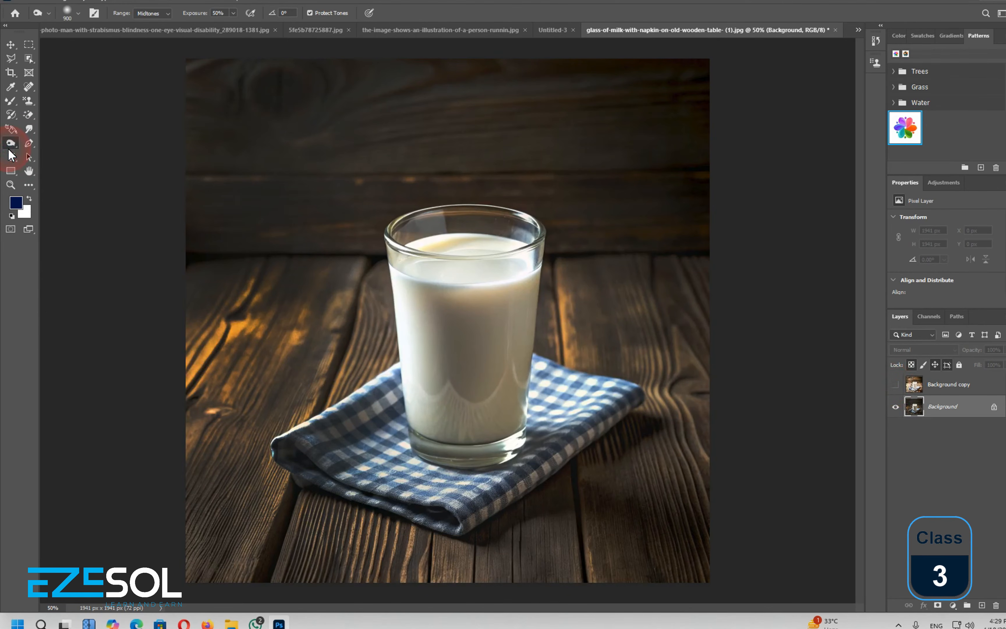
# Intensify the Background layer's colours with a 700 px Sponge brush in Saturate mode at 50% flow, and compare it with Background copy.
pyautogui.moveTo(9, 151); pyautogui.dragTo(32, 164)
pyautogui.click(40, 166)
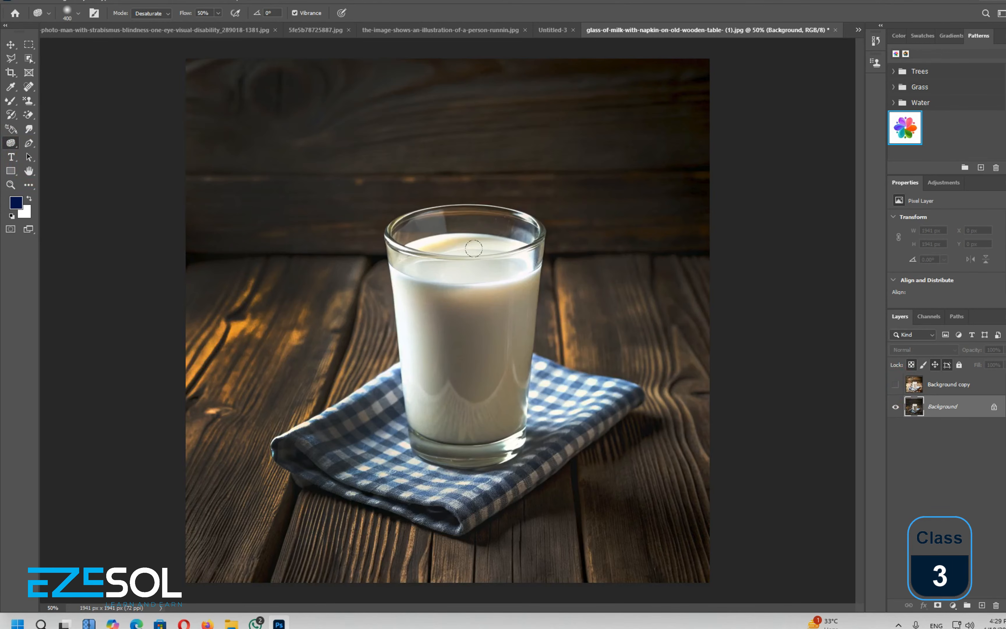
pyautogui.moveTo(451, 271)
pyautogui.mouseDown()
pyautogui.moveTo(404, 363)
pyautogui.moveTo(397, 413)
pyautogui.moveTo(426, 437)
pyautogui.moveTo(416, 466)
pyautogui.moveTo(494, 472)
pyautogui.mouseUp()
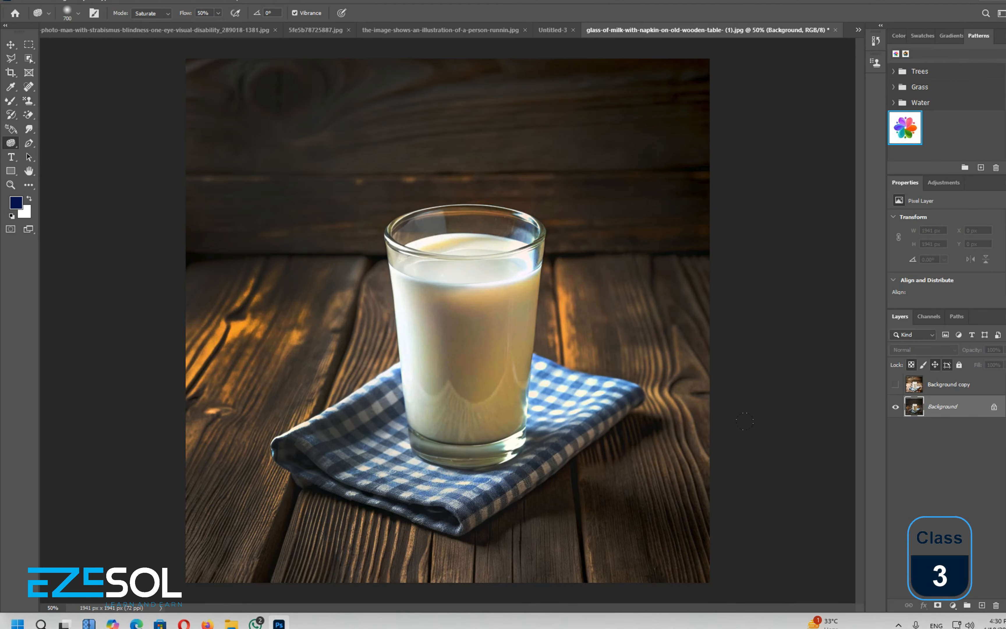
pyautogui.click(896, 385)
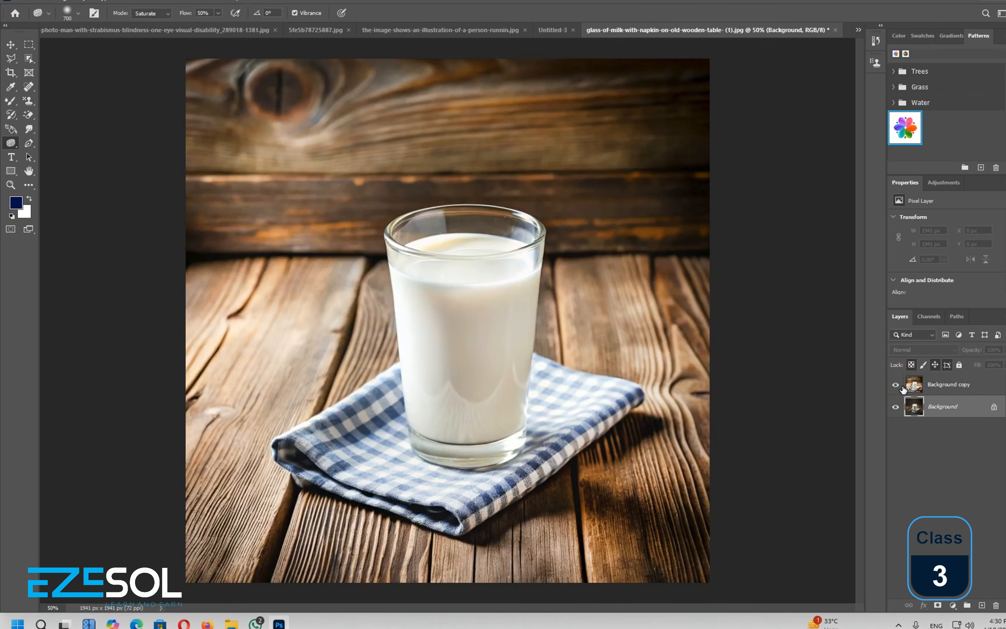
pyautogui.click(895, 384)
pyautogui.click(895, 384)
pyautogui.click(895, 384)
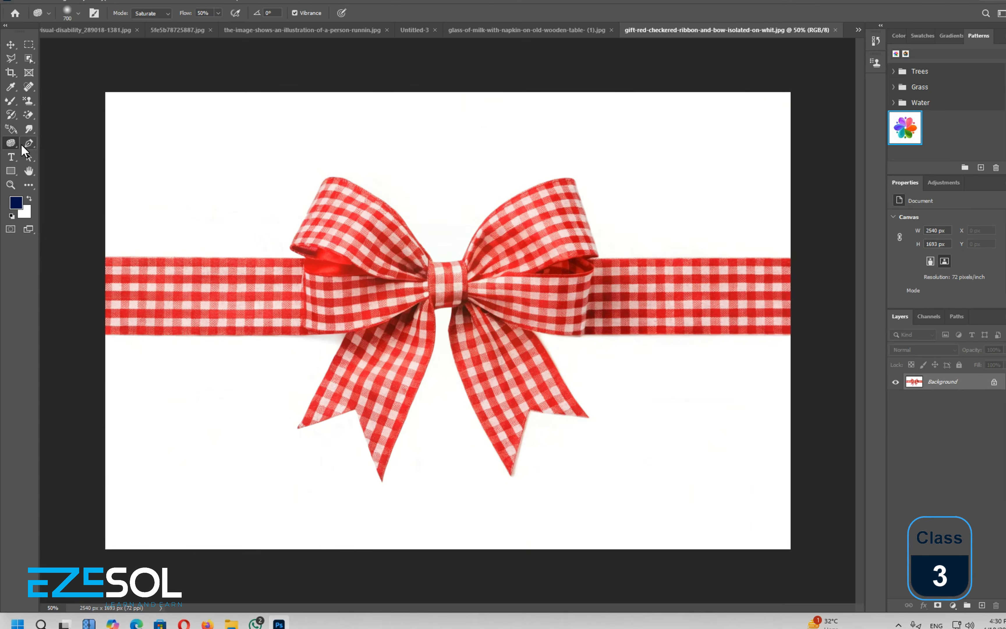
# Start a Pen tool path on the red checkered ribbon photo, following the ribbon's upper edge from the image's left border to the bow.
pyautogui.click(25, 143)
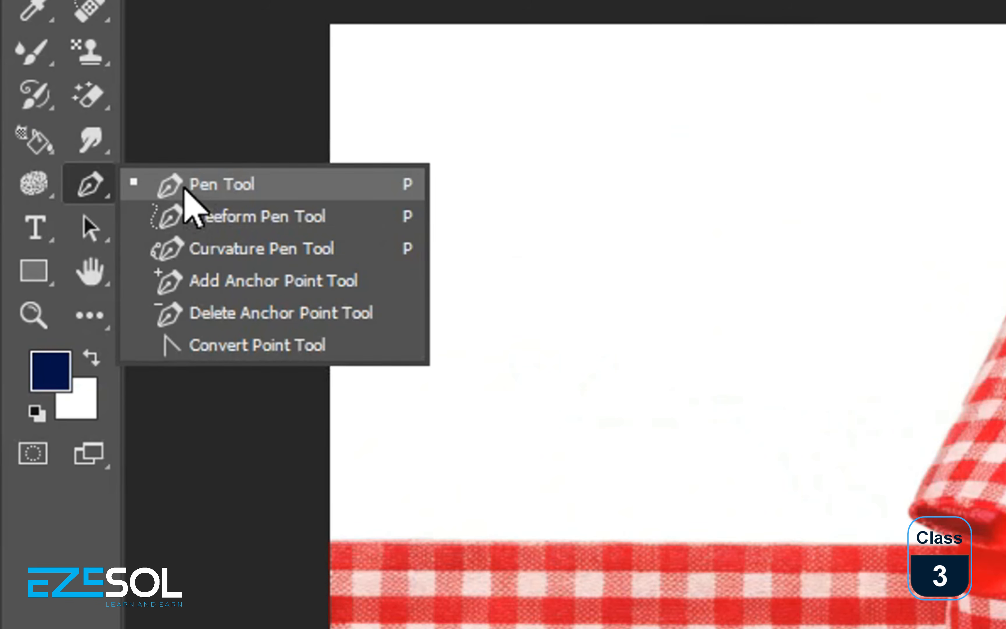
pyautogui.click(184, 189)
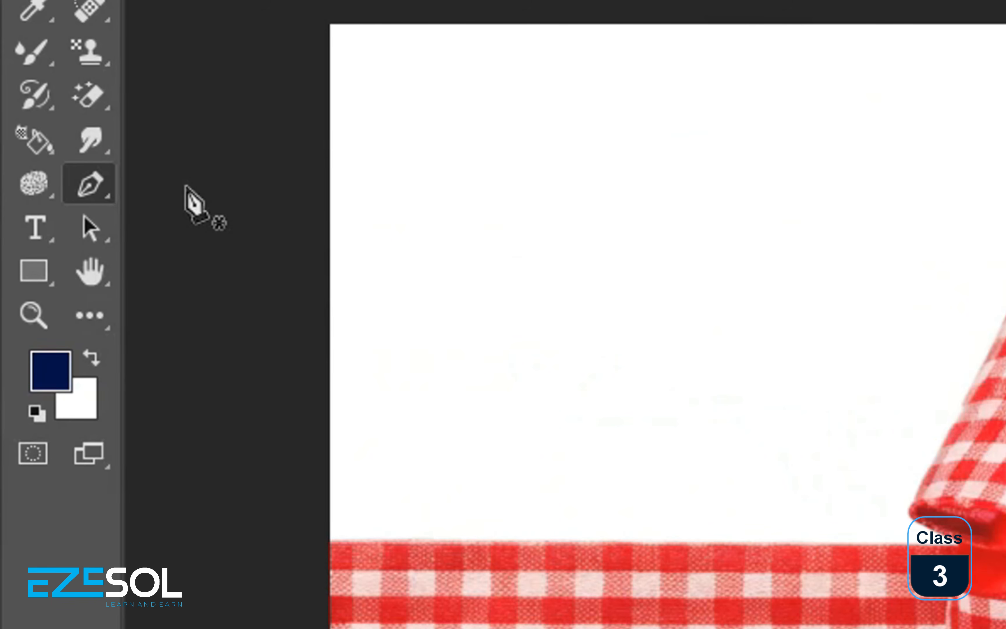
pyautogui.hscroll(4, 333, 550)
pyautogui.scroll(-1, 332, 549)
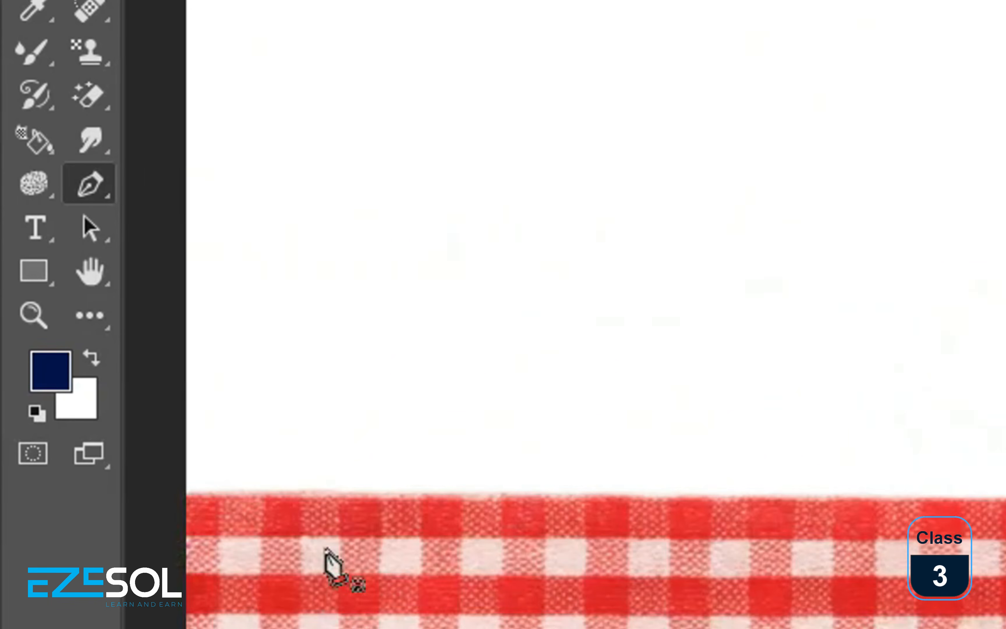
pyautogui.scroll(3, 325, 549)
pyautogui.moveTo(242, 511); pyautogui.dragTo(952, 534)
pyautogui.scroll(1, 902, 558)
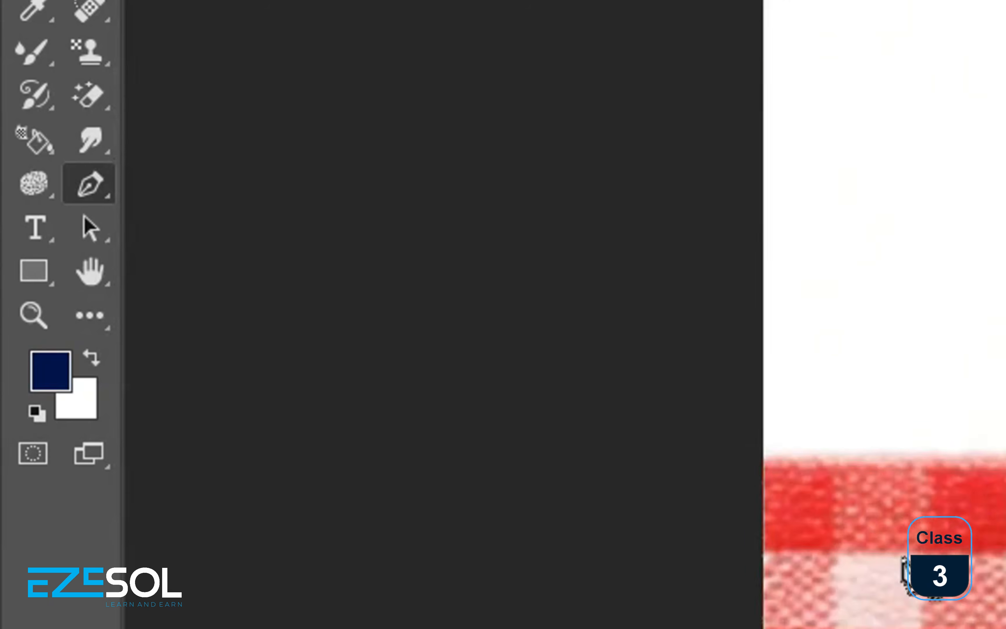
pyautogui.scroll(-1, 902, 558)
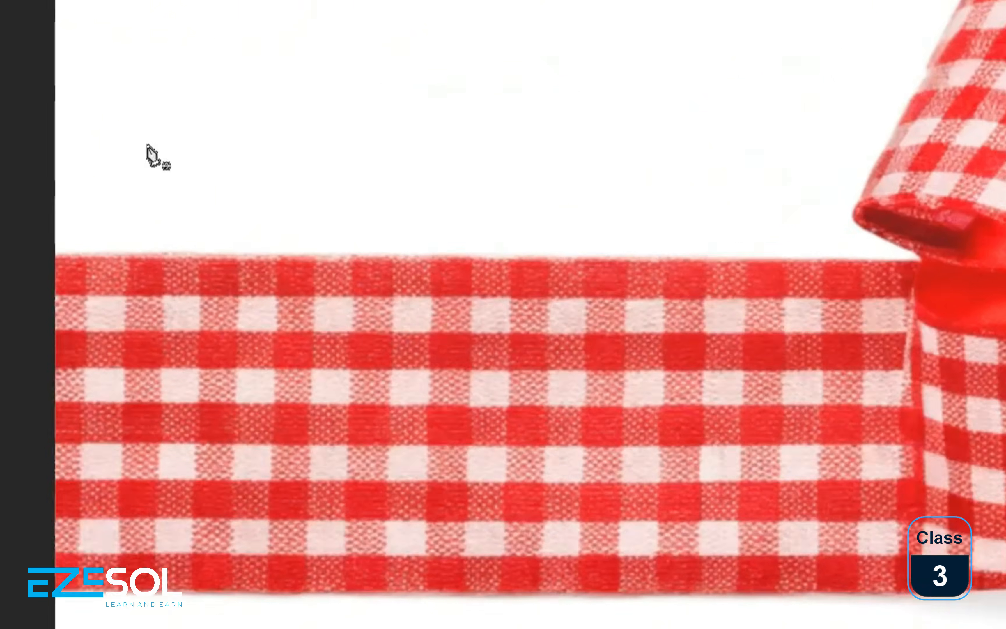
pyautogui.hotkey('ctrl', '+')
pyautogui.click(50, 254)
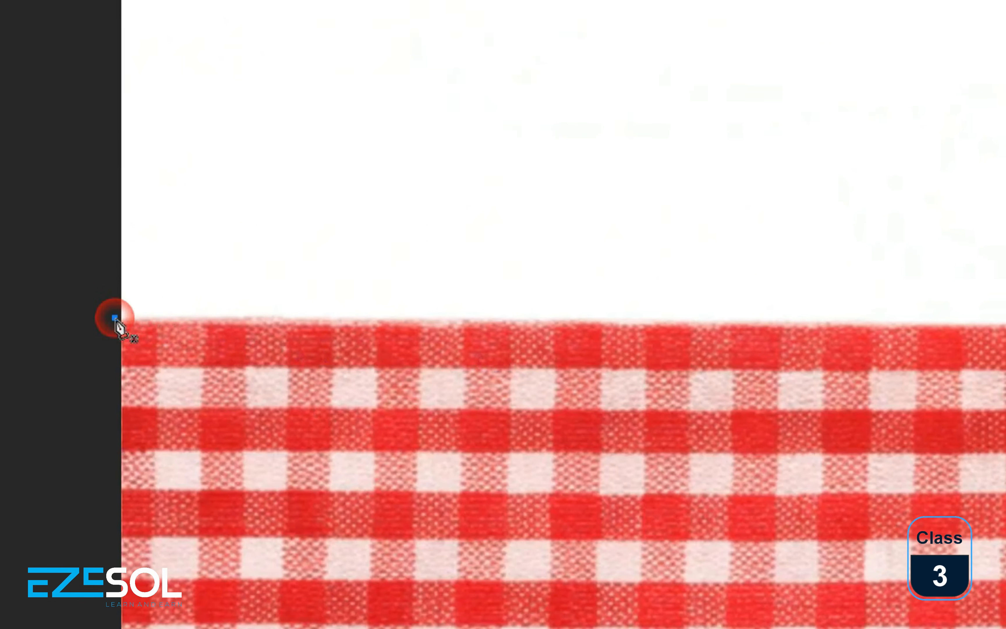
pyautogui.moveTo(776, 370); pyautogui.dragTo(231, 370)
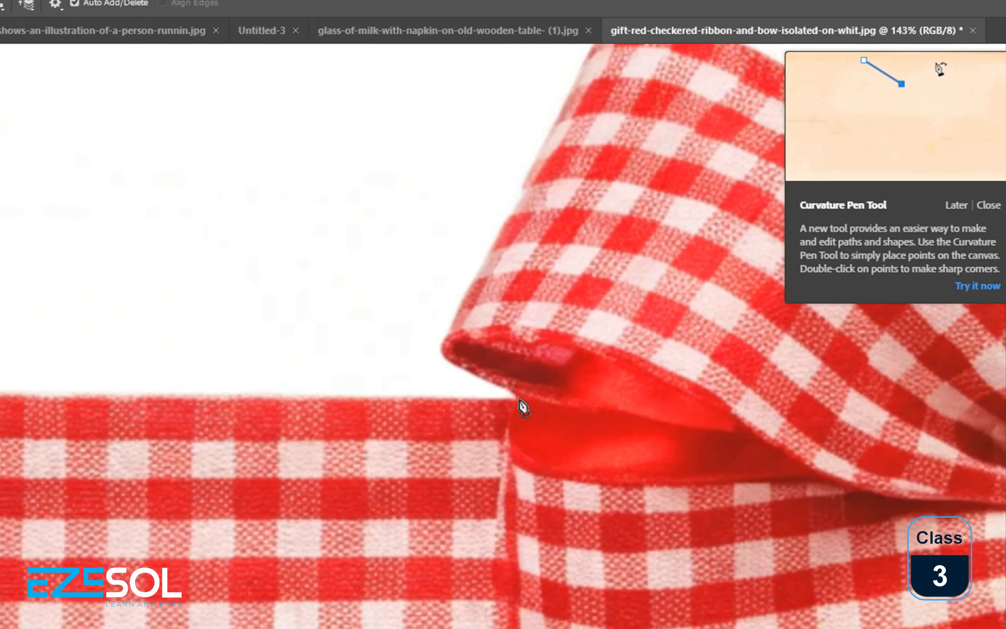
pyautogui.click(518, 398)
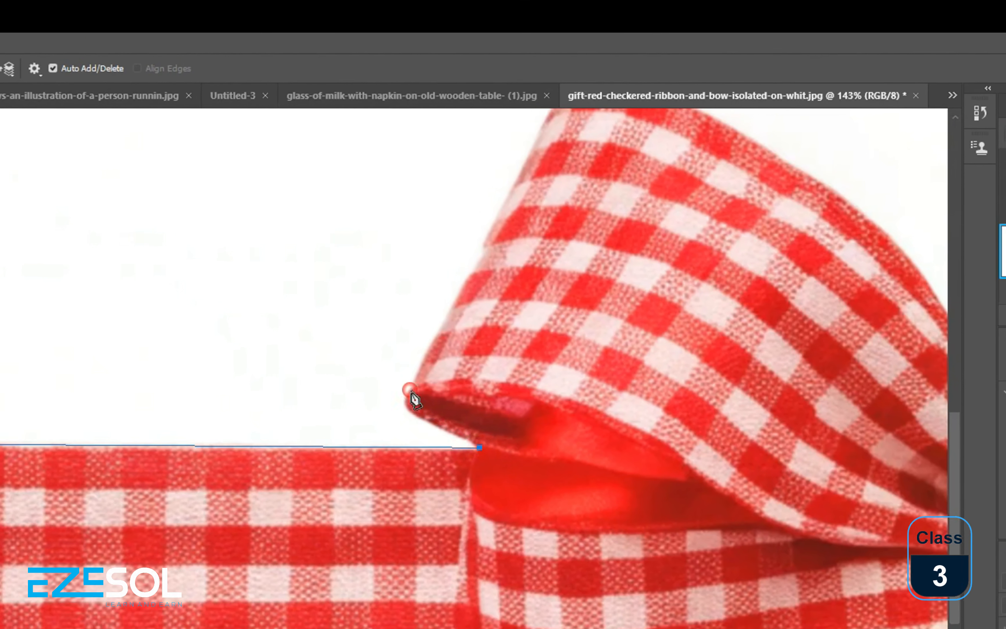
# Continue the path with curved and straight segments around the bow's left loop to the upper left corner of the knot.
pyautogui.moveTo(448, 338); pyautogui.dragTo(455, 320)
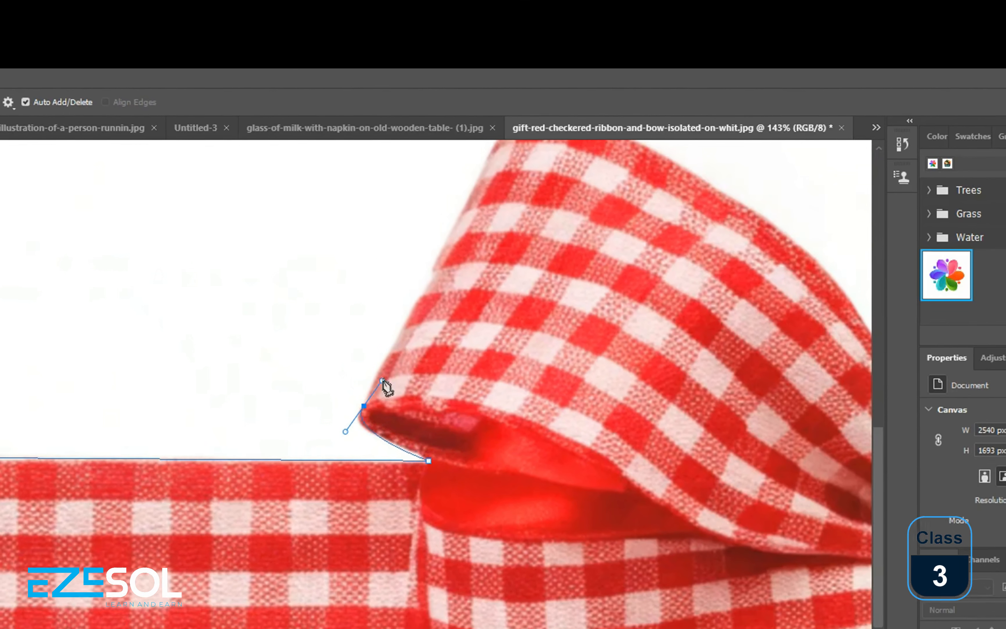
pyautogui.moveTo(409, 397); pyautogui.dragTo(161, 574)
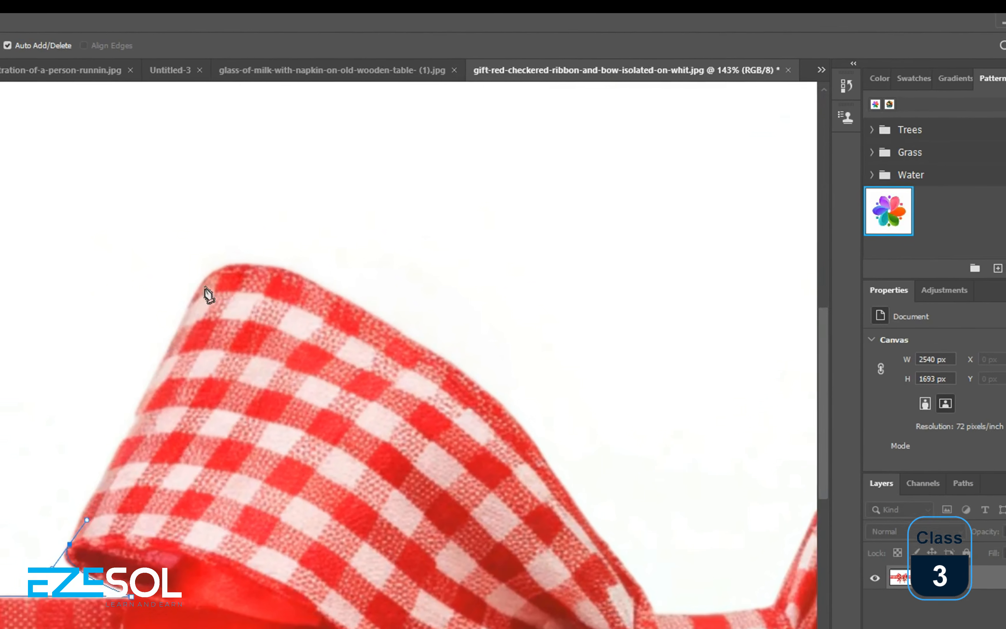
pyautogui.click(212, 331)
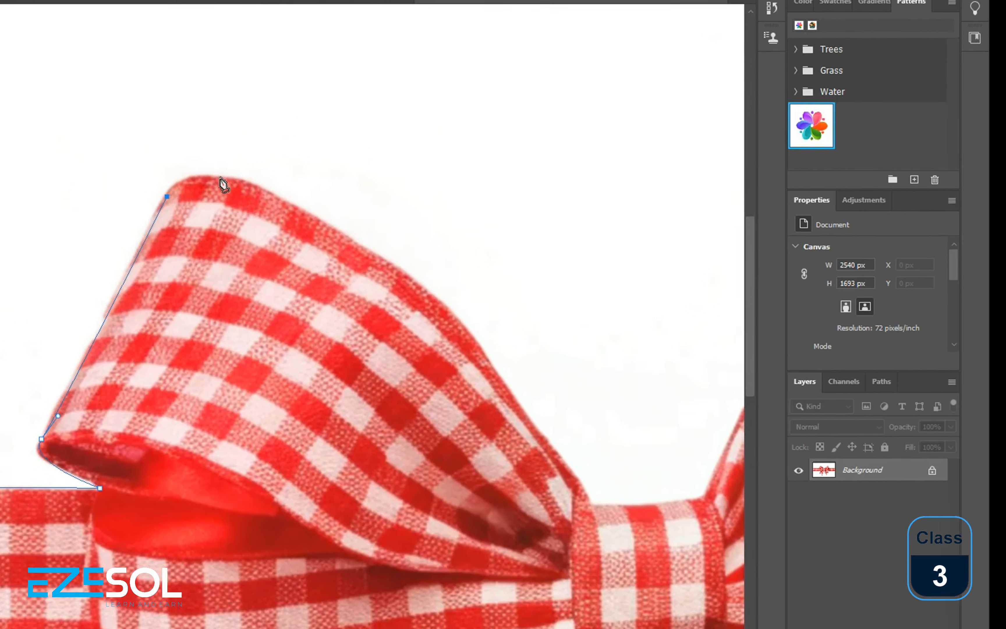
pyautogui.moveTo(246, 224); pyautogui.dragTo(293, 233)
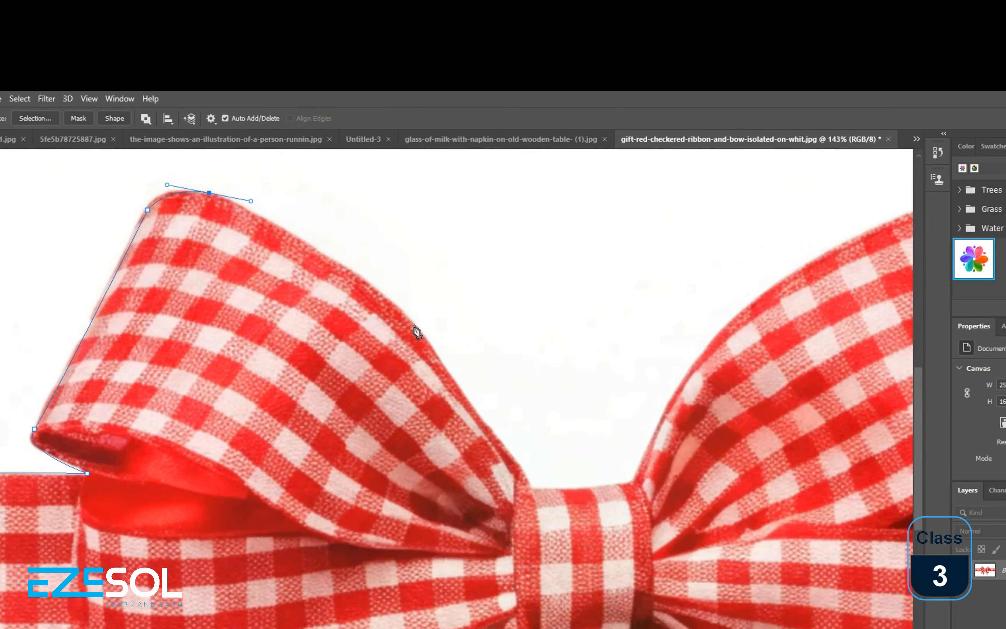
pyautogui.moveTo(413, 327); pyautogui.dragTo(438, 356)
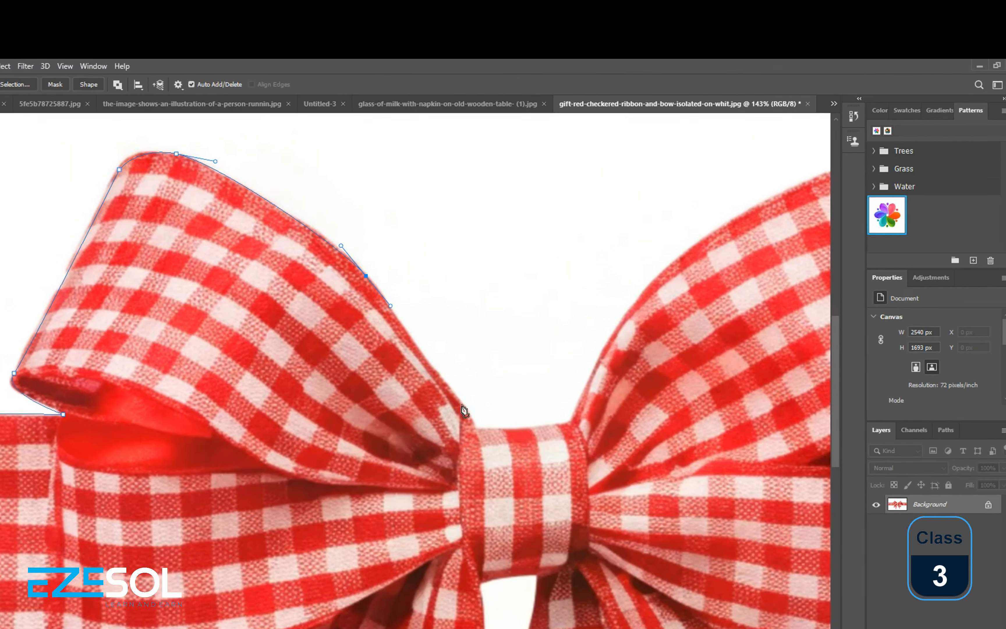
pyautogui.click(461, 400)
pyautogui.click(479, 426)
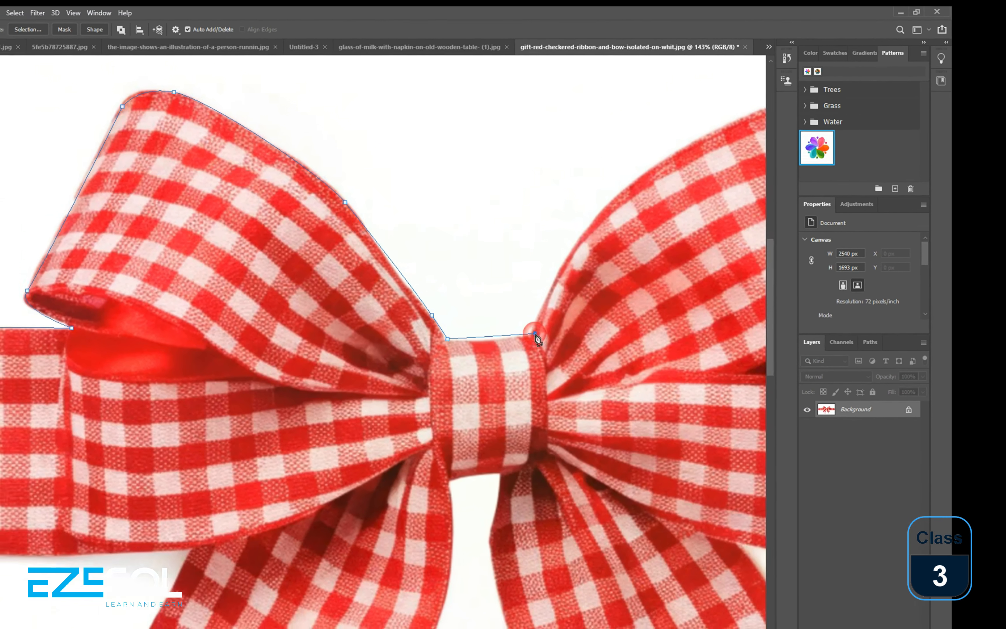
# Continue the path across the top of the knot and along the right loop's curved upper edge to its outer corner.
pyautogui.moveTo(511, 349); pyautogui.dragTo(54, 489)
pyautogui.hotkey('ctrl', 'z')
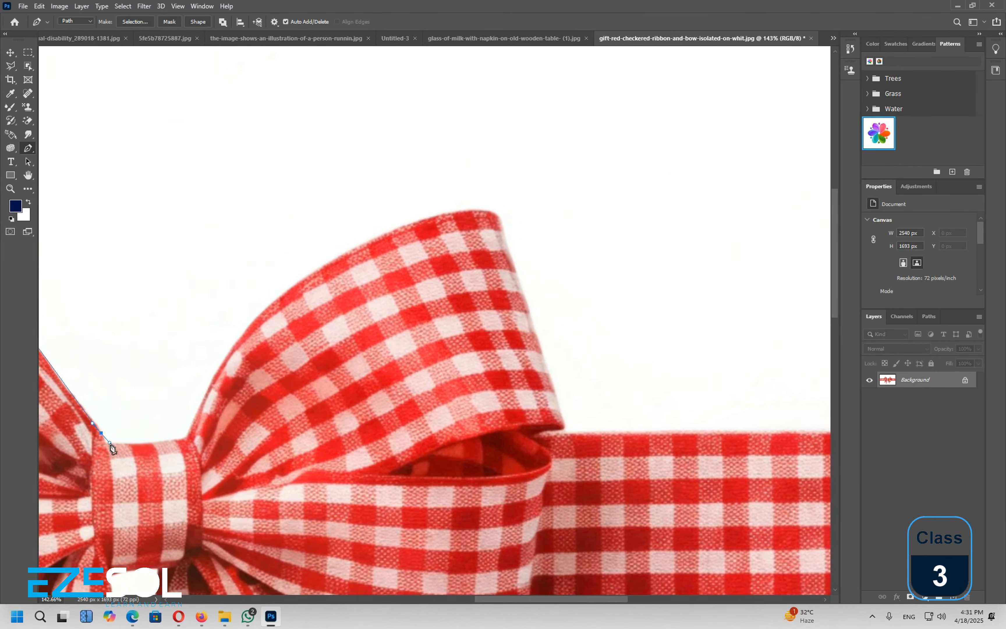
pyautogui.click(189, 439)
pyautogui.moveTo(209, 390); pyautogui.dragTo(215, 380)
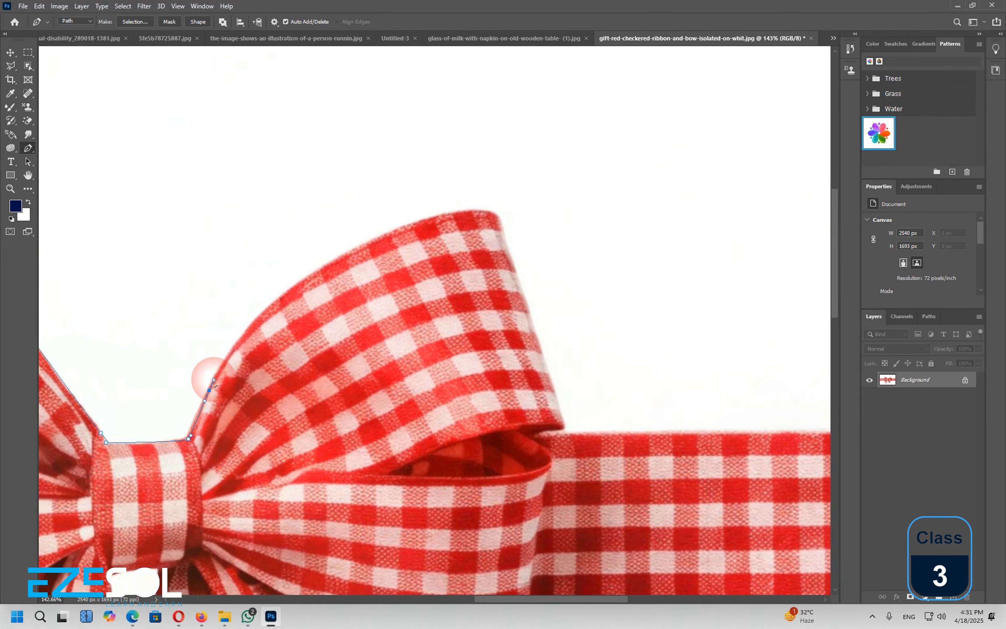
pyautogui.scroll(2, 247, 344)
pyautogui.hscroll(2, 247, 344)
pyautogui.moveTo(308, 282); pyautogui.dragTo(409, 225)
pyautogui.click(459, 243)
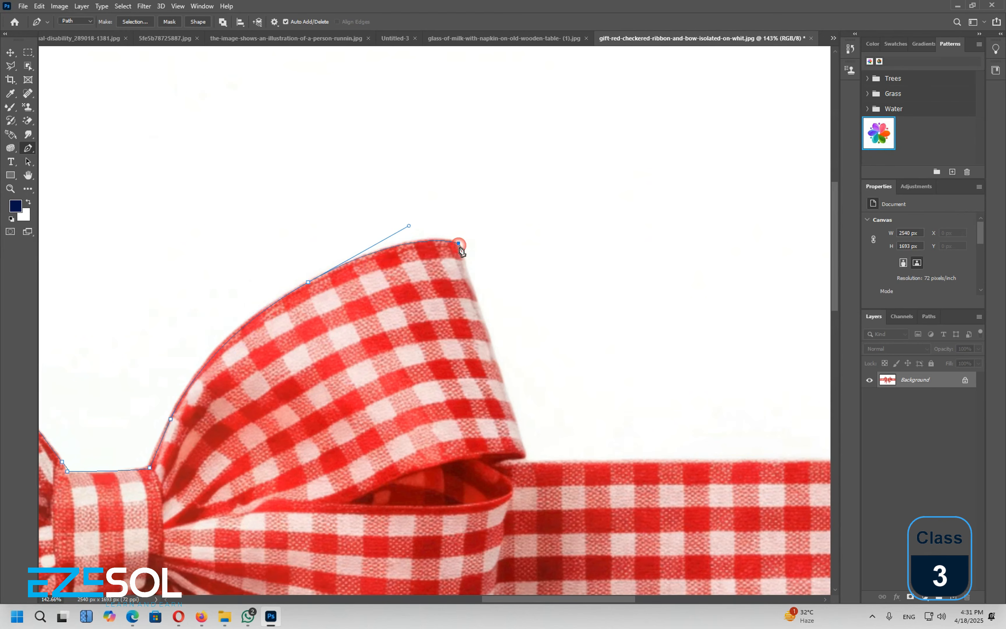
# Continue the path down the right loop's outer edge to its lower corner and onto the ribbon's upper edge.
pyautogui.click(525, 451)
pyautogui.moveTo(526, 464); pyautogui.dragTo(473, 252)
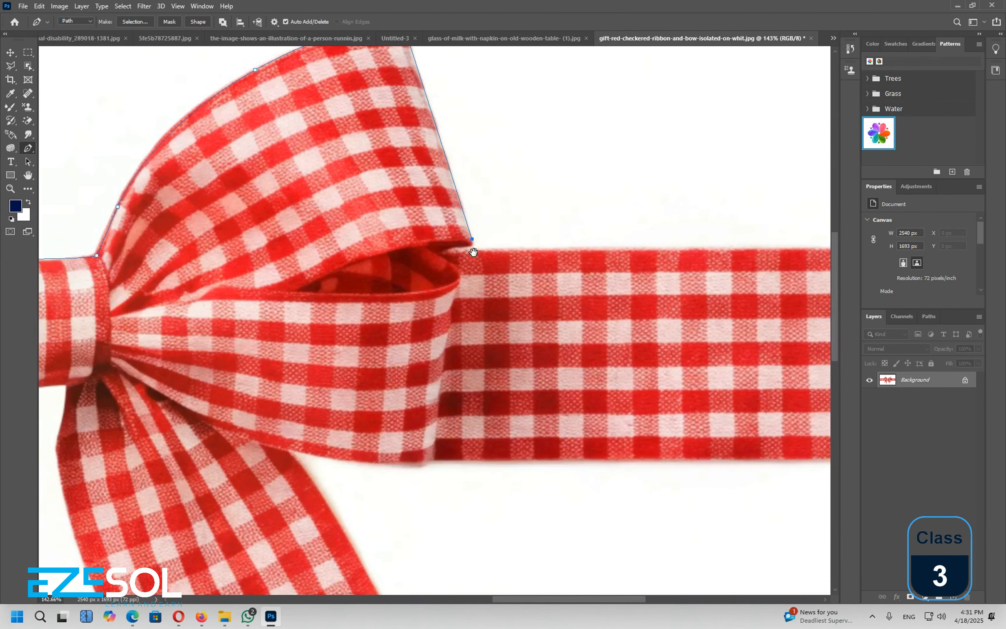
pyautogui.scroll(2, 510, 253)
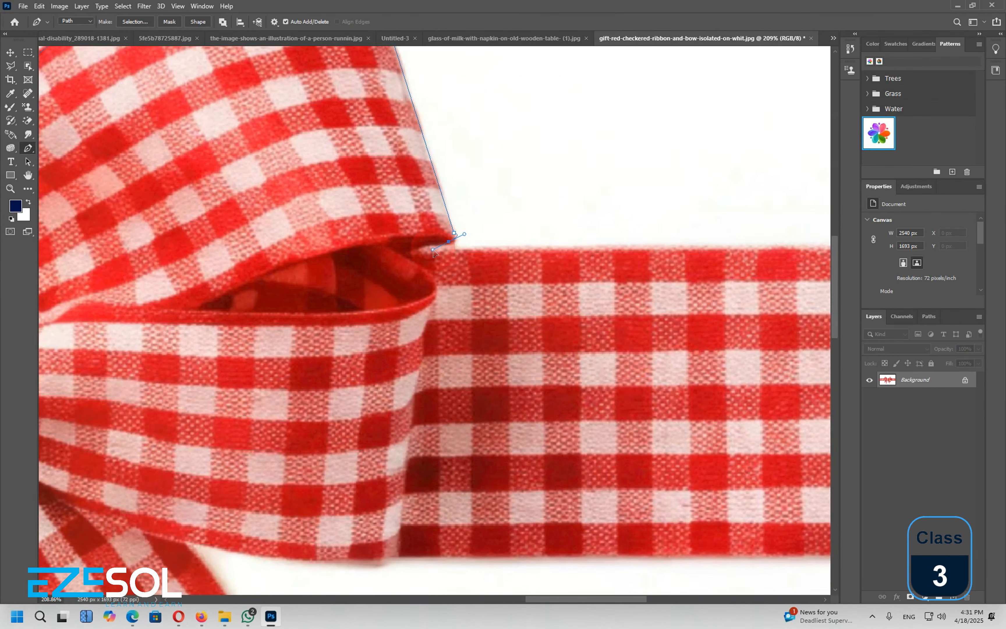
pyautogui.click(457, 250)
pyautogui.moveTo(451, 245); pyautogui.dragTo(213, 231)
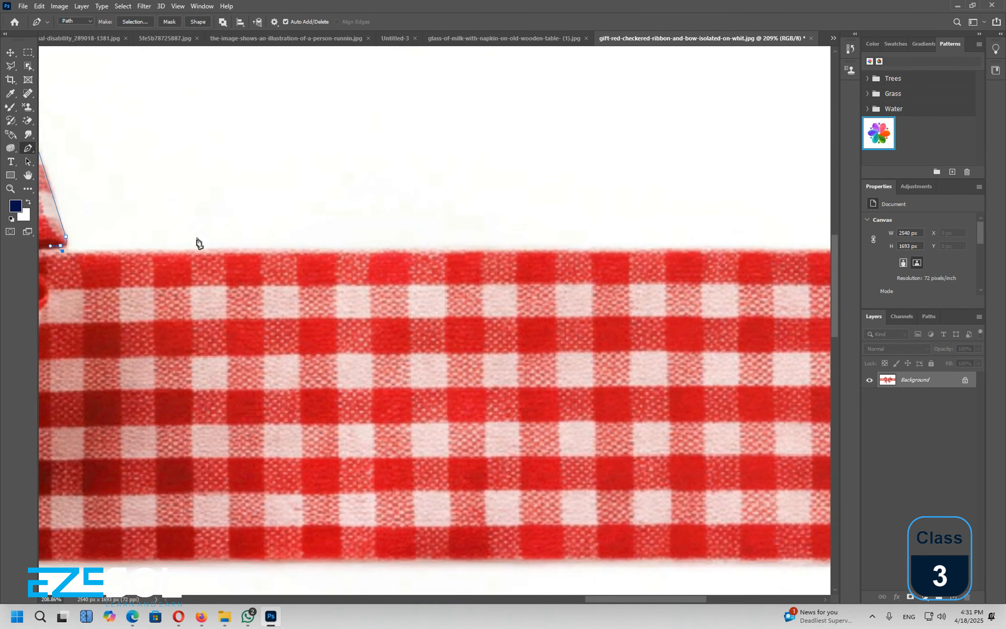
# Extend the path straight along the ribbon's upper edge to just beyond the image's right border.
pyautogui.scroll(-4, 325, 287)
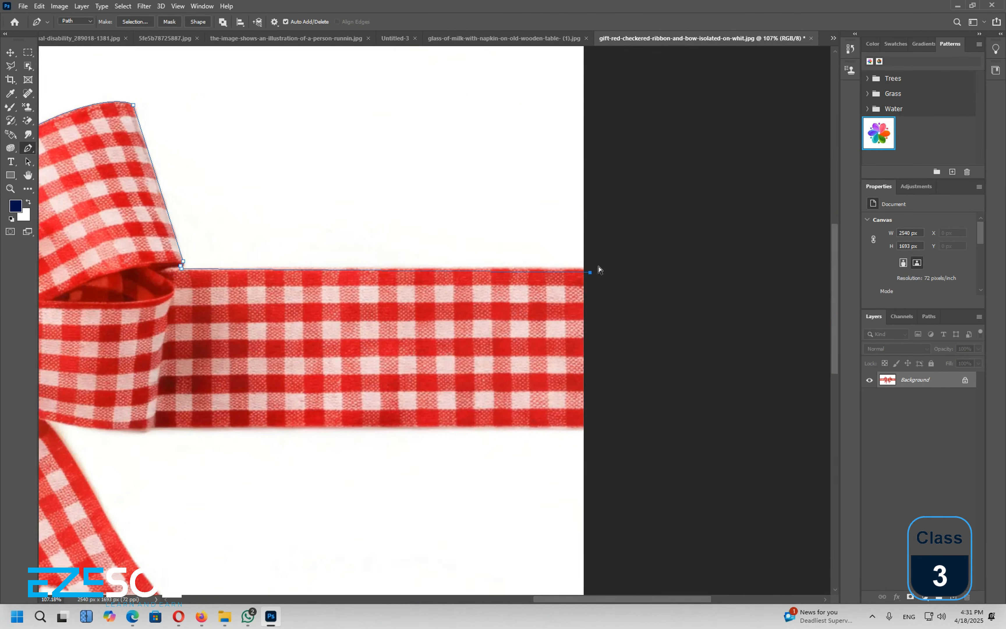
pyautogui.click(599, 265)
pyautogui.hotkey('ctrl', 'z')
pyautogui.click(597, 269)
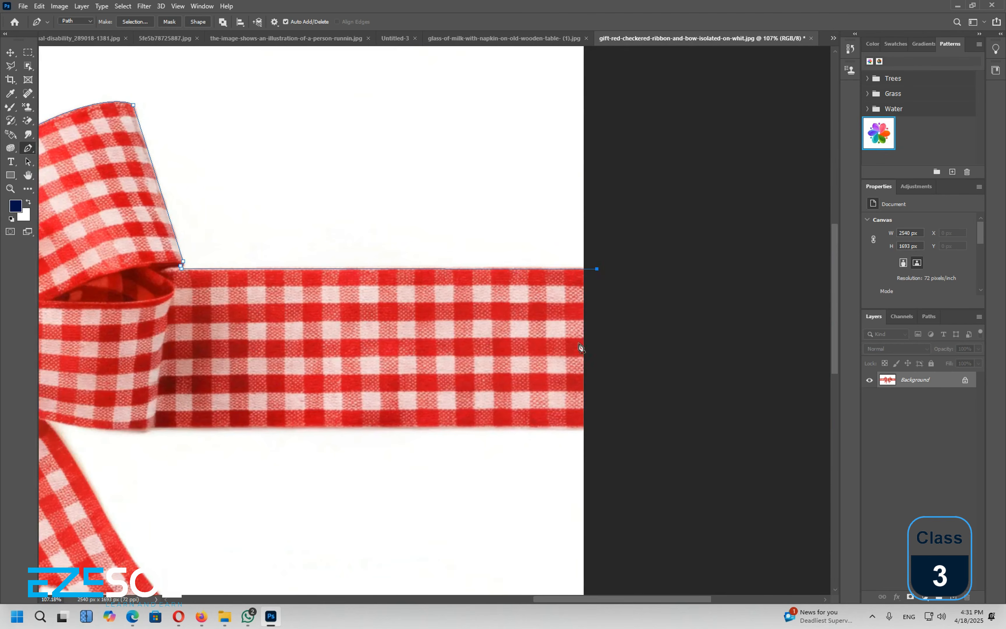
# Run the path along the left ribbon's lower edge past the image border and close it at the starting anchor.
pyautogui.click(185, 293)
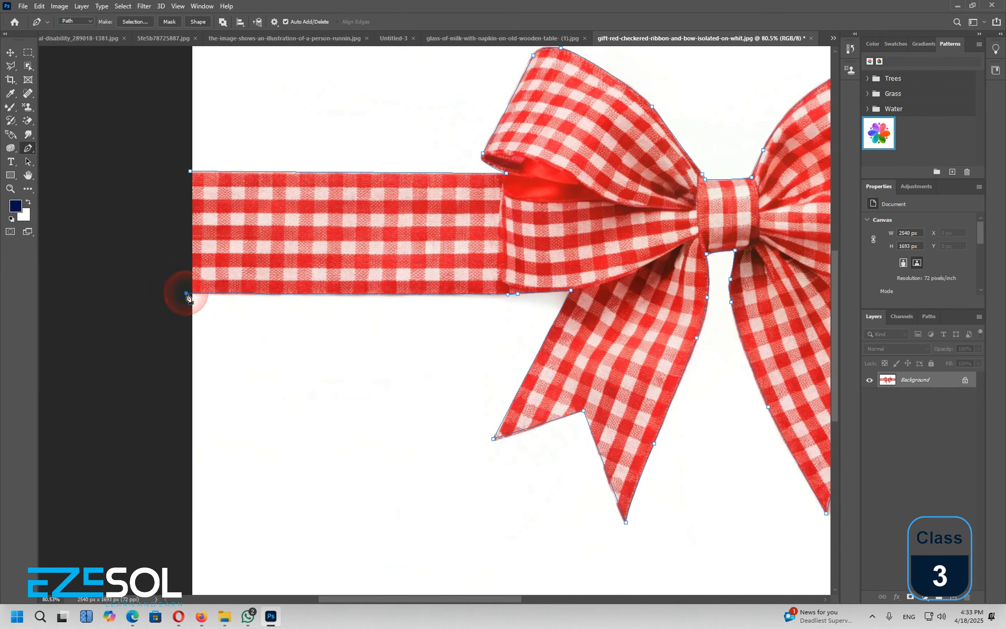
pyautogui.click(189, 172)
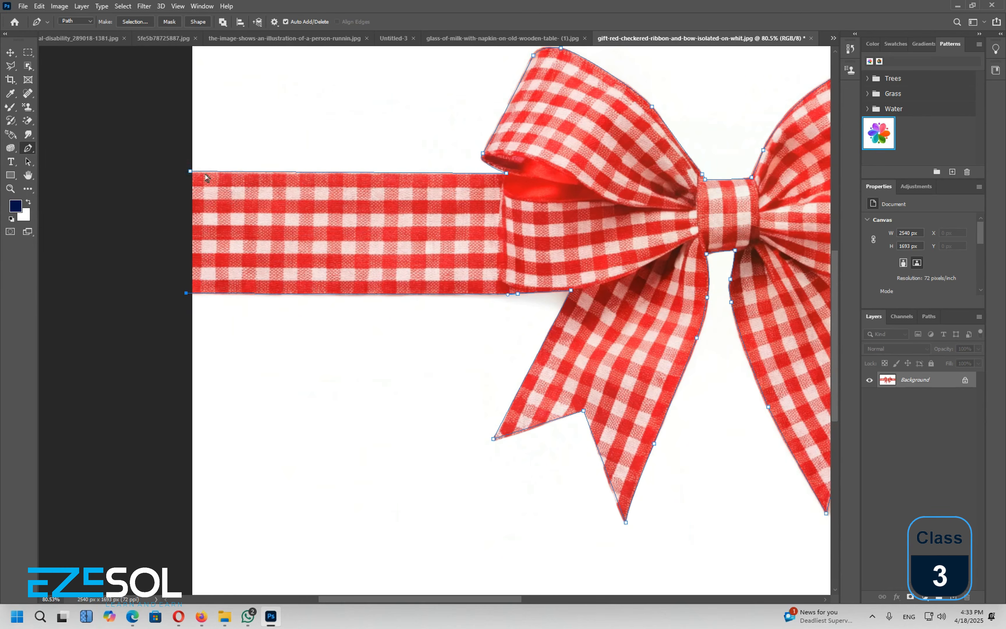
pyautogui.click(189, 171)
# Convert the closed ribbon path into a new anti-aliased selection with a feather radius of 0 pixels.
pyautogui.scroll(-6, 230, 219)
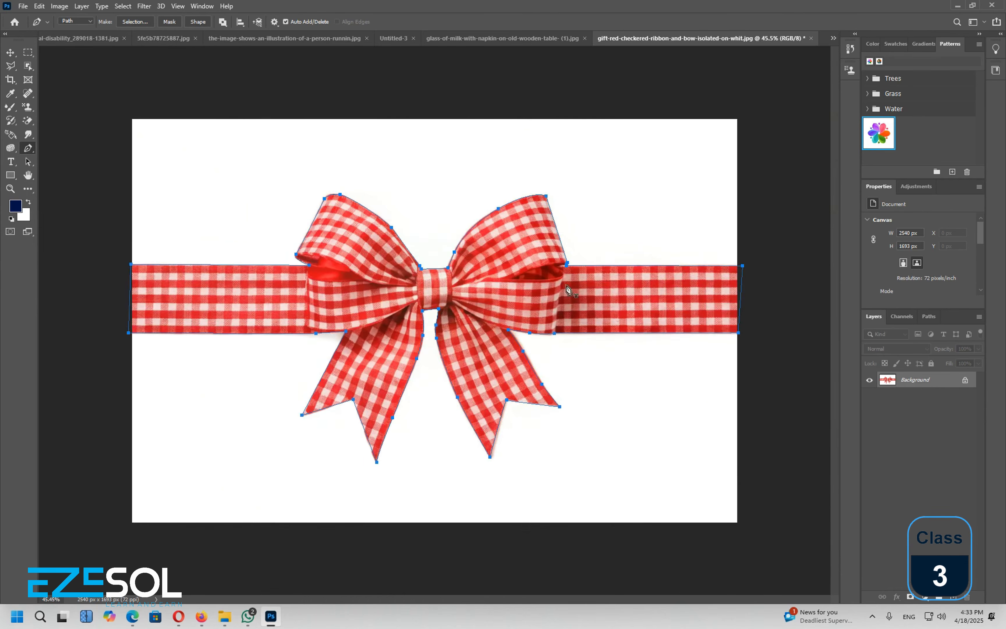
pyautogui.scroll(1, 517, 307)
pyautogui.rightClick(492, 273)
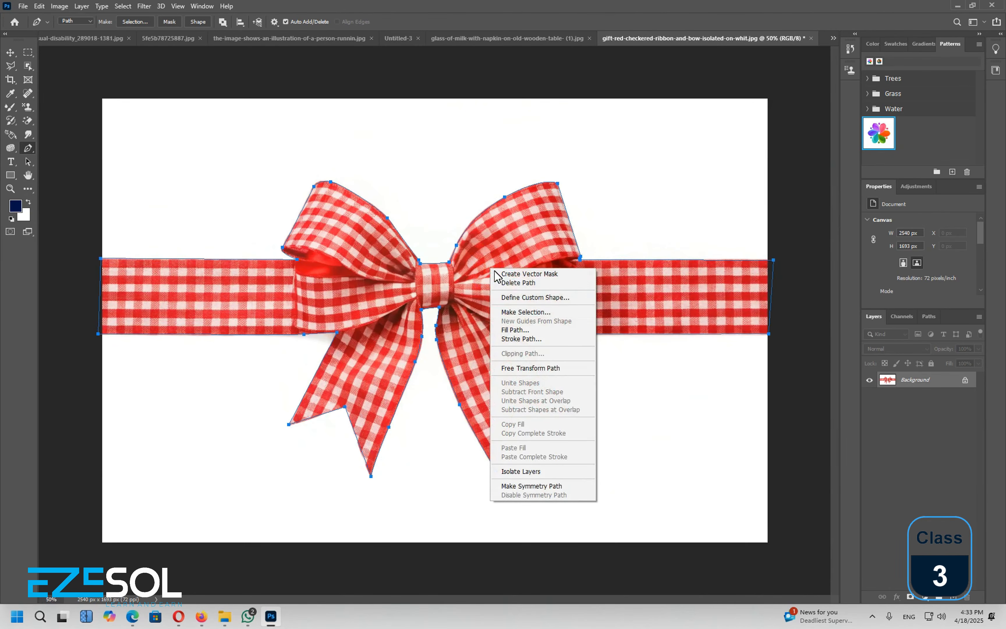
pyautogui.click(527, 313)
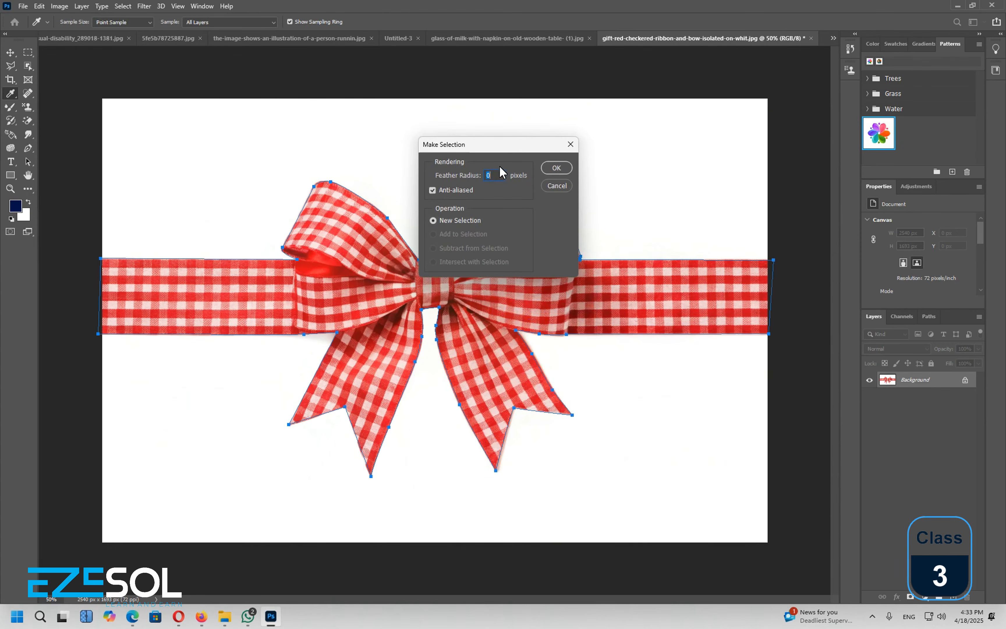
pyautogui.click(555, 168)
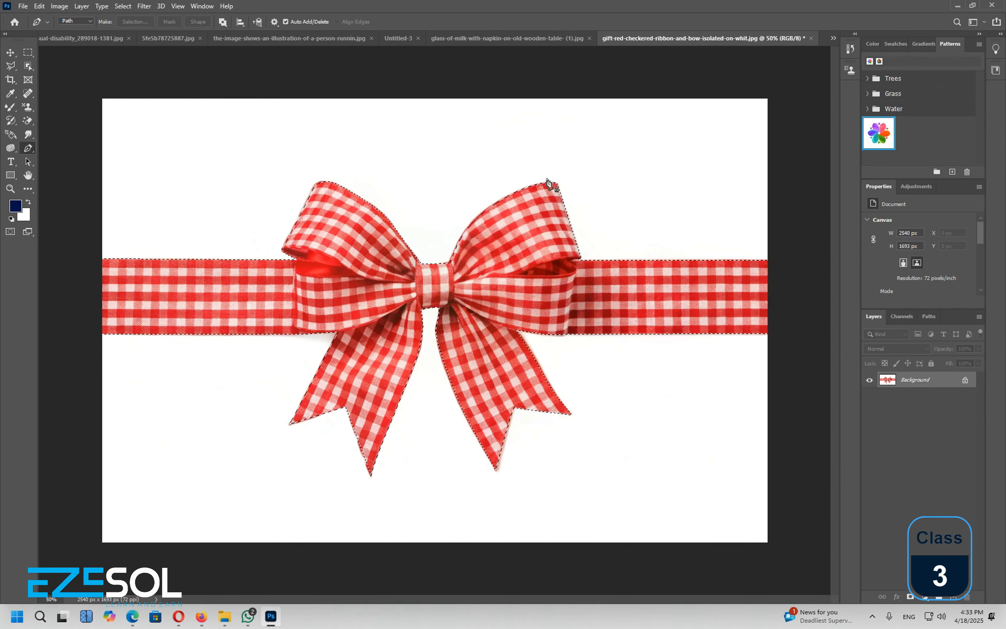
# Place the selected ribbon on its own layer, delete the Background layer, and check the cutout's edges up close.
pyautogui.press('Delete')
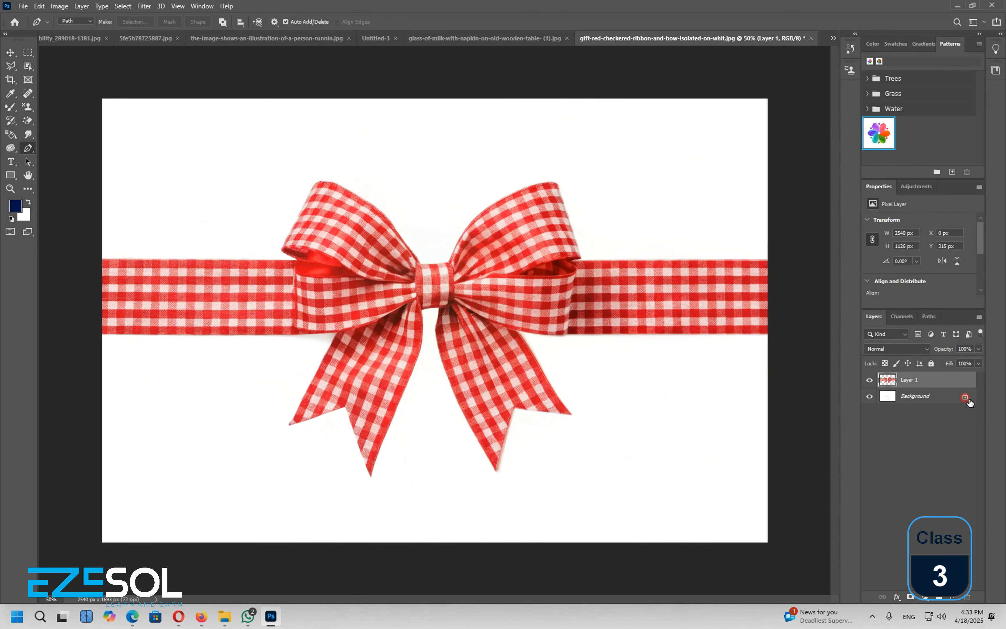
pyautogui.click(972, 402)
pyautogui.press('Delete')
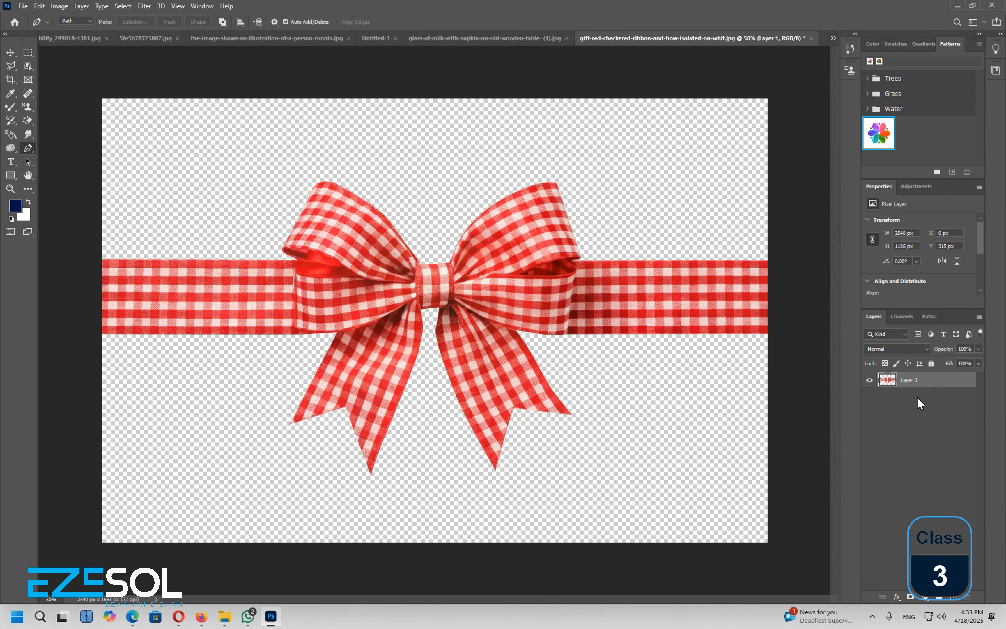
pyautogui.press('z')
pyautogui.scroll(19, 521, 269)
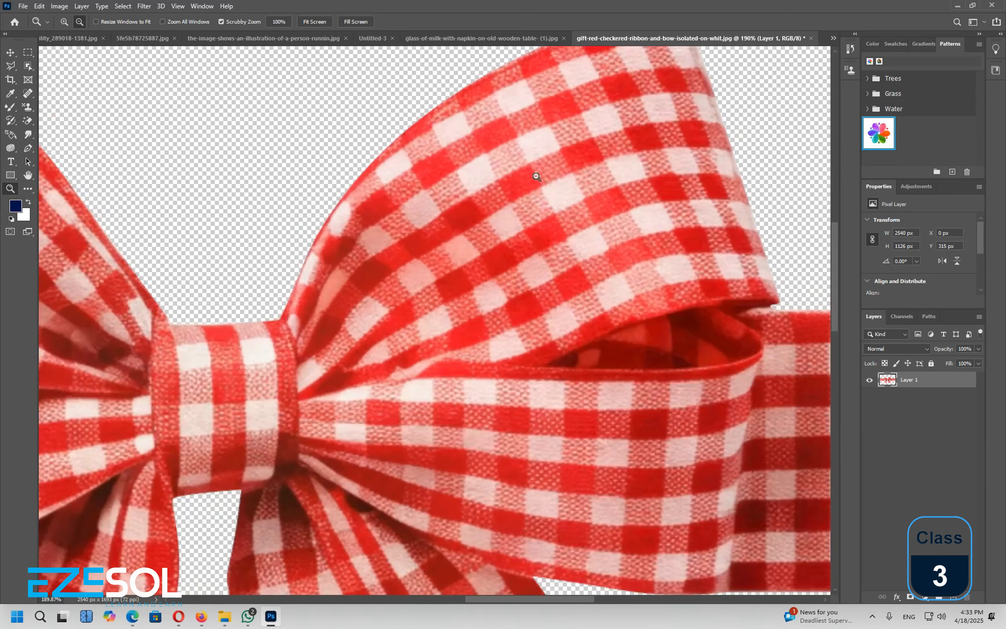
pyautogui.scroll(-15, 373, 122)
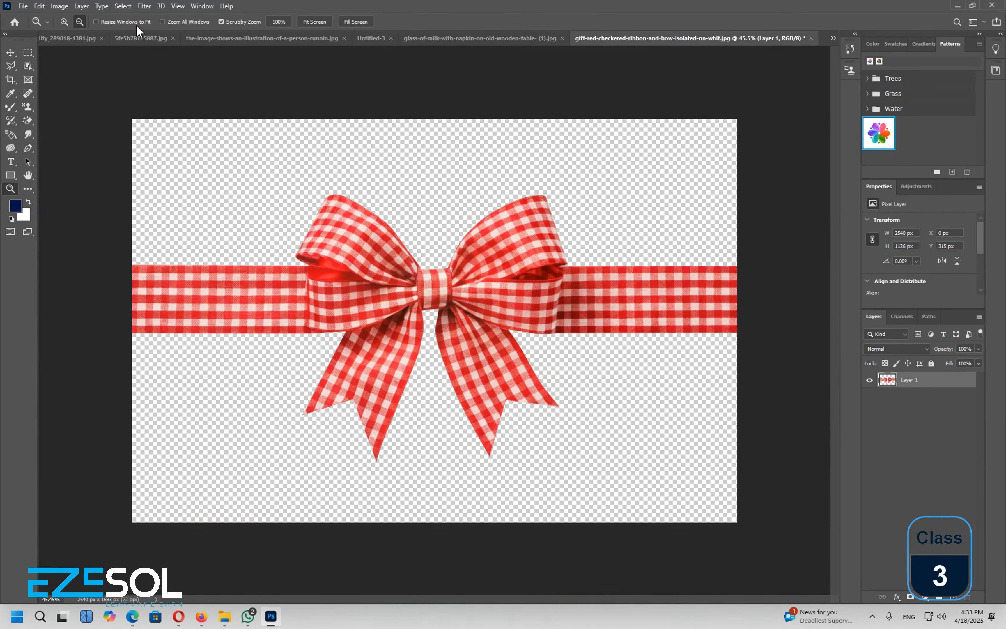
pyautogui.click(59, 6)
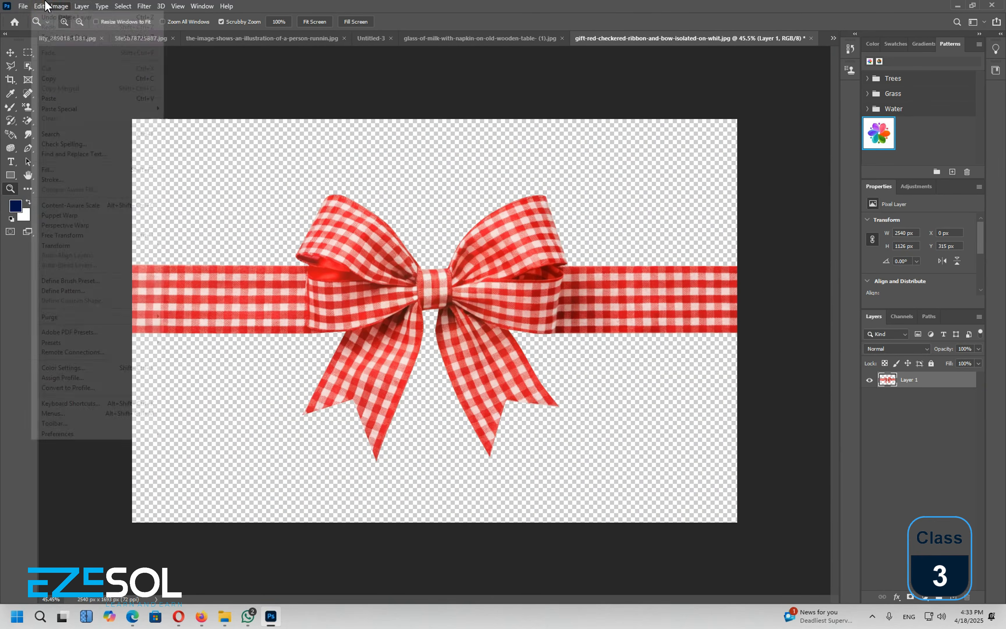
pyautogui.click(370, 150)
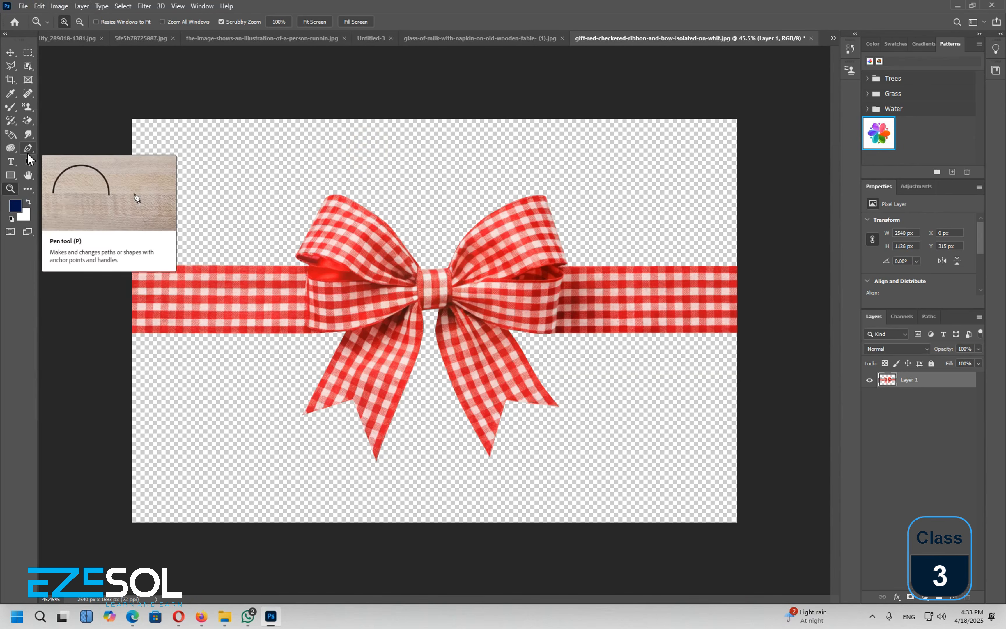
pyautogui.moveTo(27, 152); pyautogui.dragTo(86, 149)
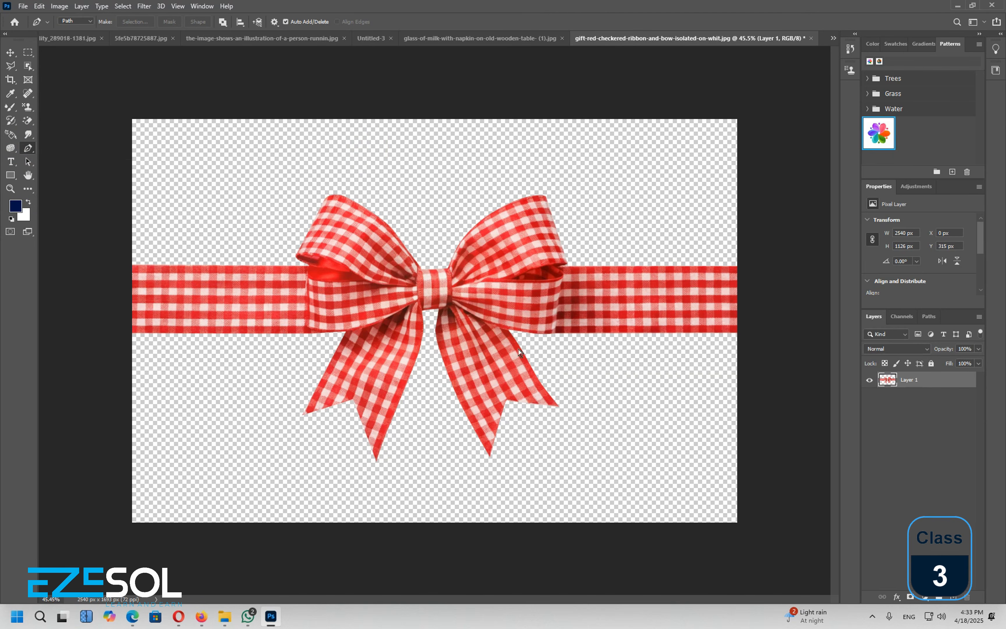
# Turn the ribbon cutout black by setting Lightness to -100 in Hue/Saturation.
pyautogui.hotkey('ctrl', 'u')
pyautogui.moveTo(472, 256); pyautogui.dragTo(335, 257)
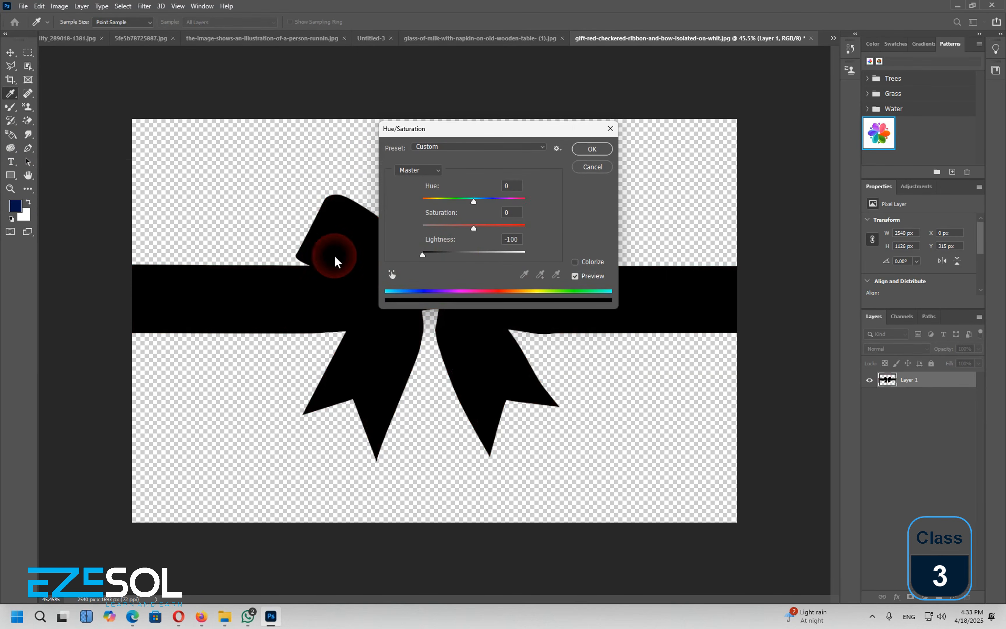
pyautogui.click(592, 149)
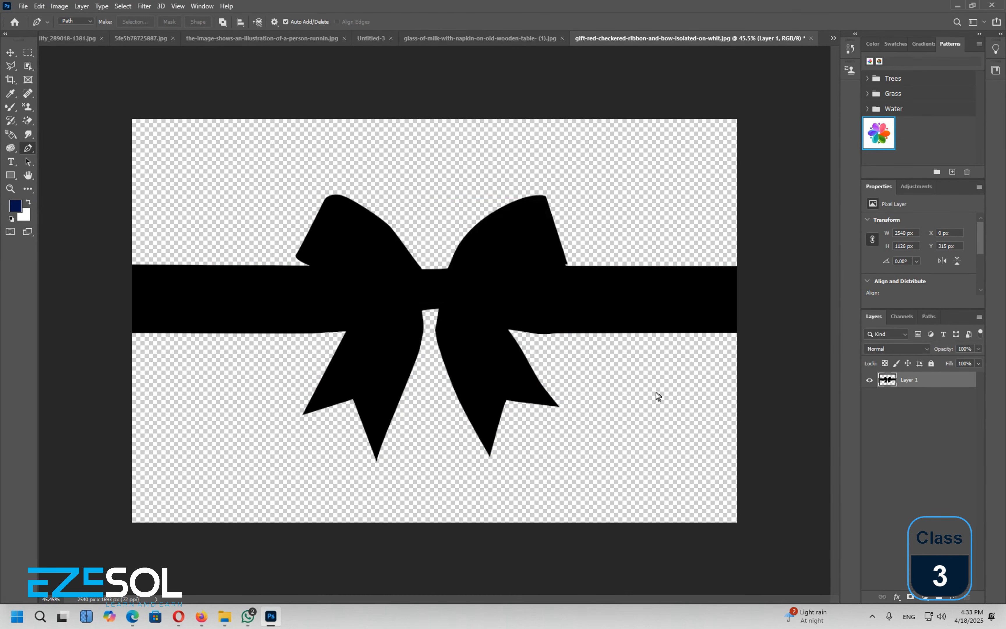
# Set up saving the ribbon cutout on the computer in PNG format, and cancel the save.
pyautogui.hotkey('ctrl', 's')
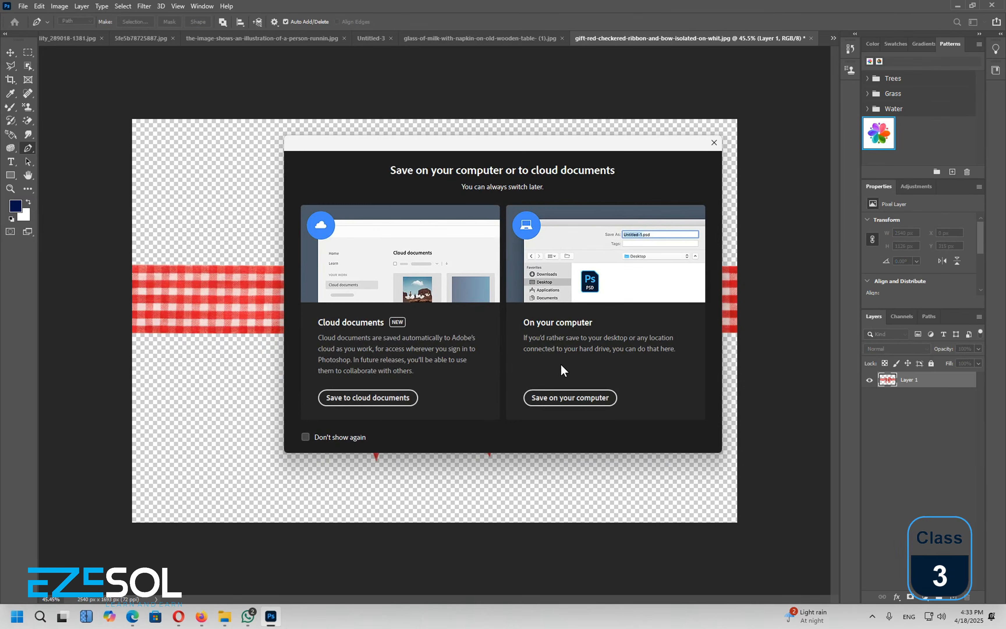
pyautogui.click(550, 400)
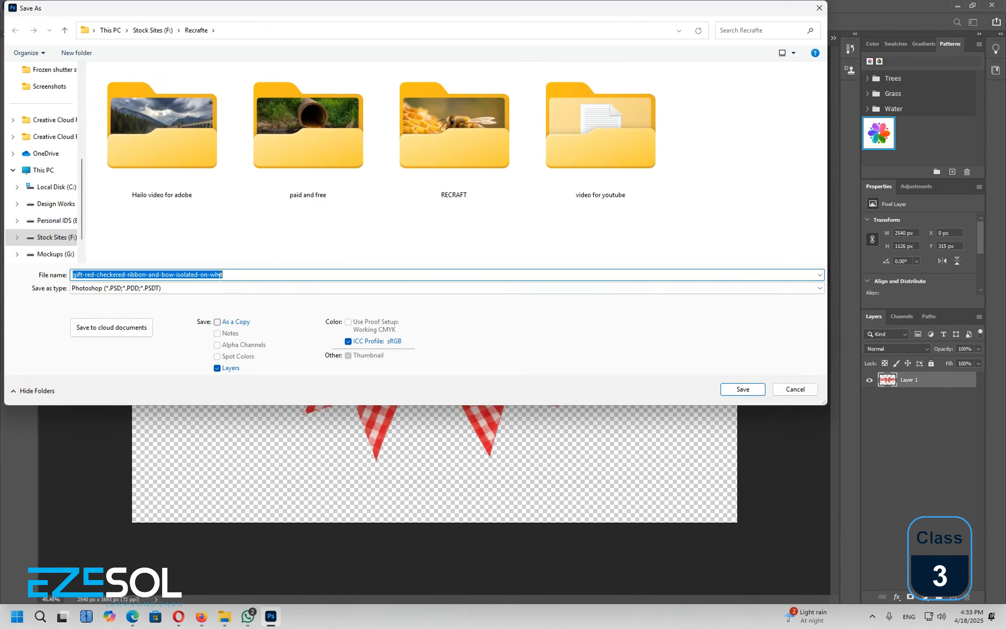
pyautogui.click(187, 288)
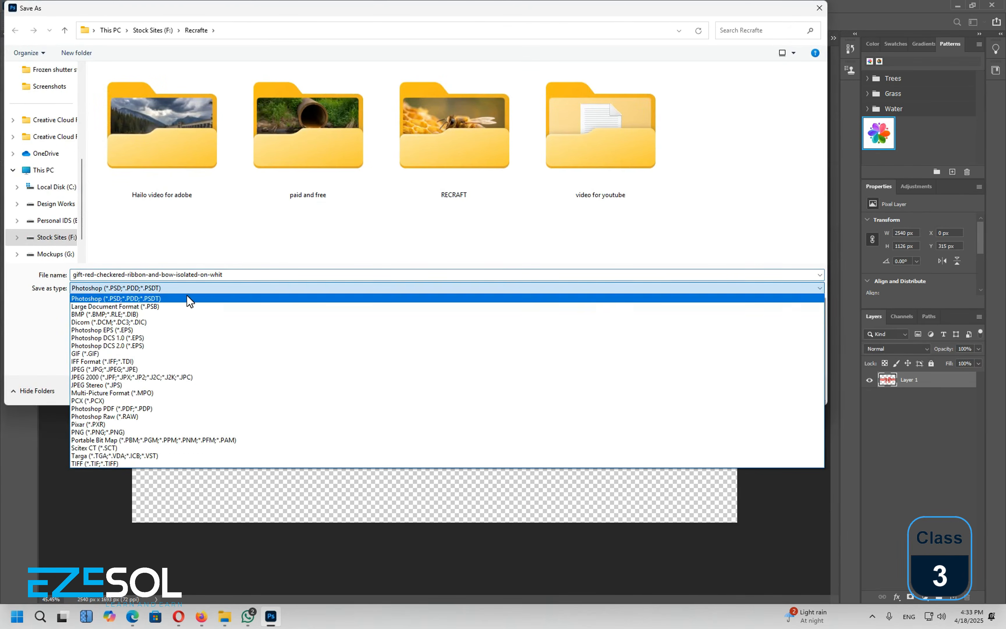
pyautogui.click(137, 432)
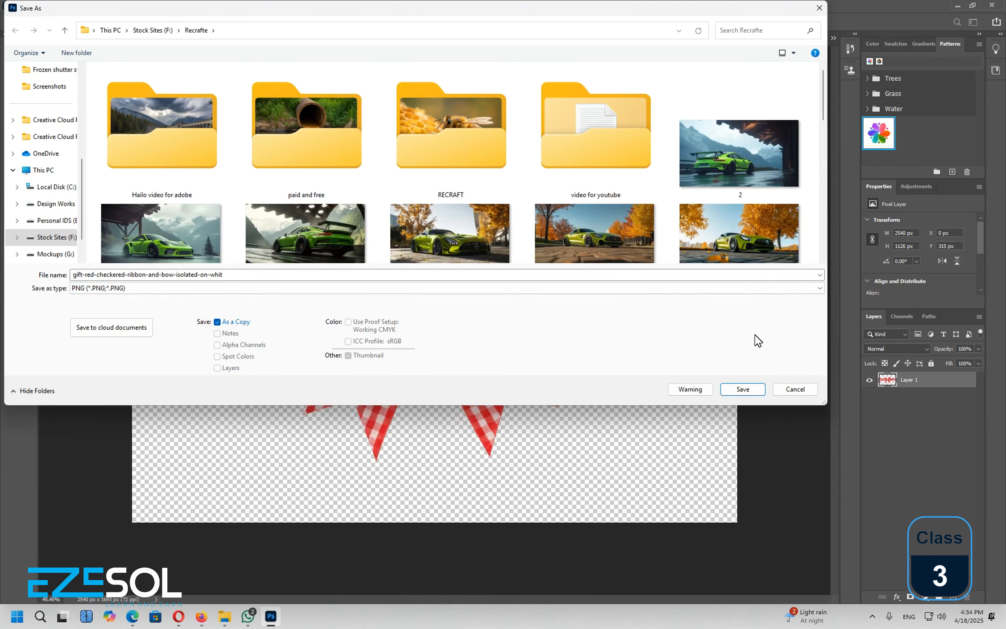
pyautogui.click(795, 392)
# Examine the ribbon cutout and the list of available Pen tool variants.
pyautogui.scroll(3, 434, 298)
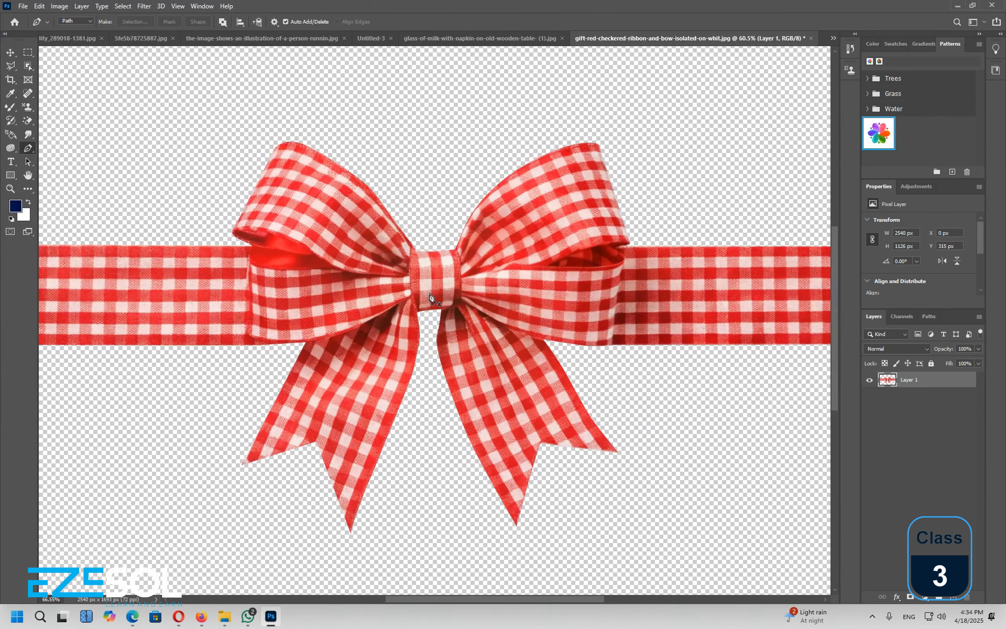
pyautogui.scroll(-2, 551, 292)
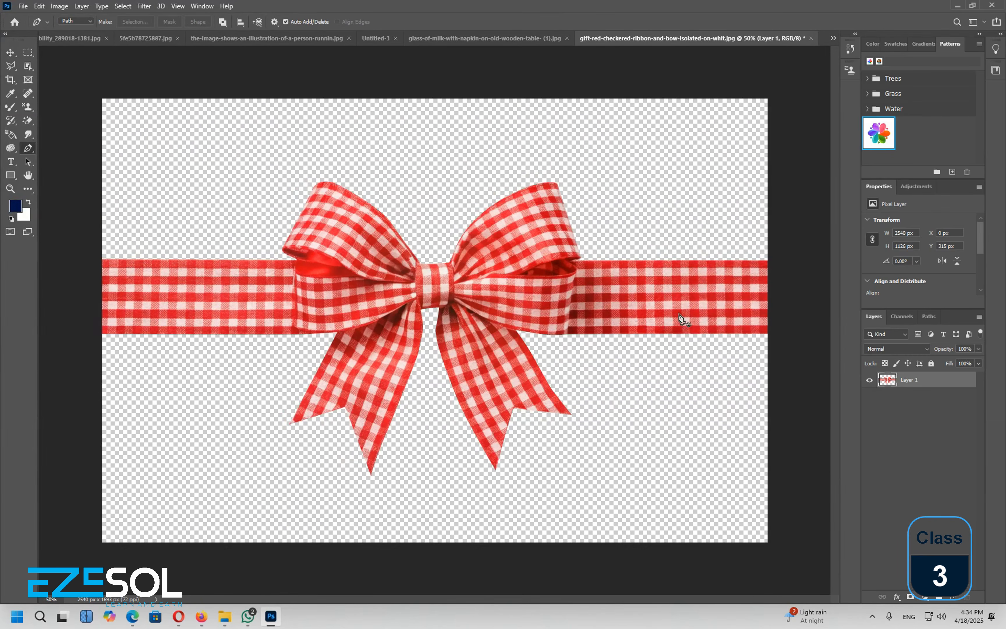
pyautogui.rightClick(27, 149)
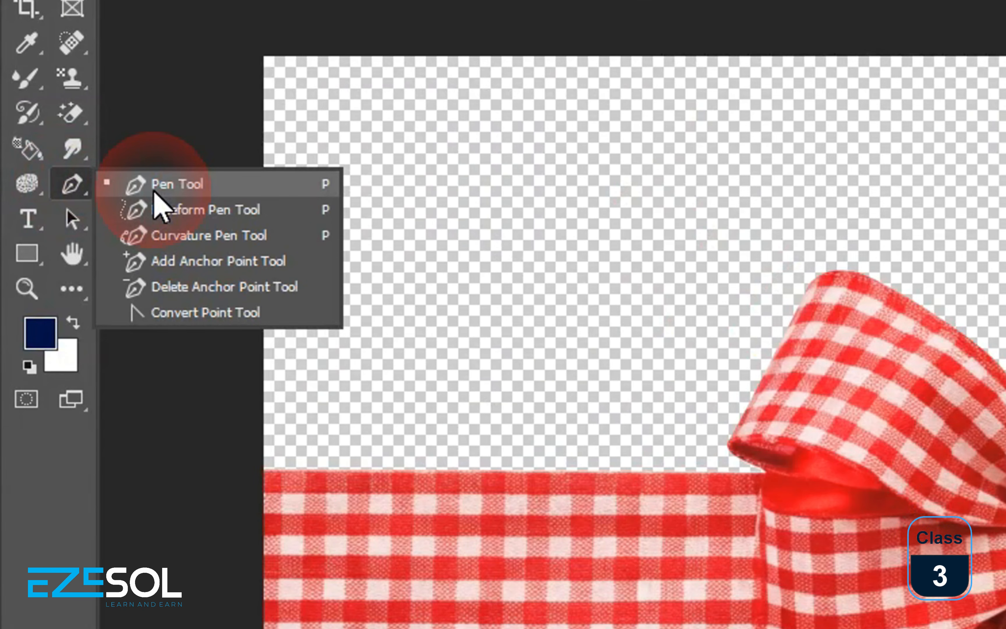
pyautogui.click(154, 192)
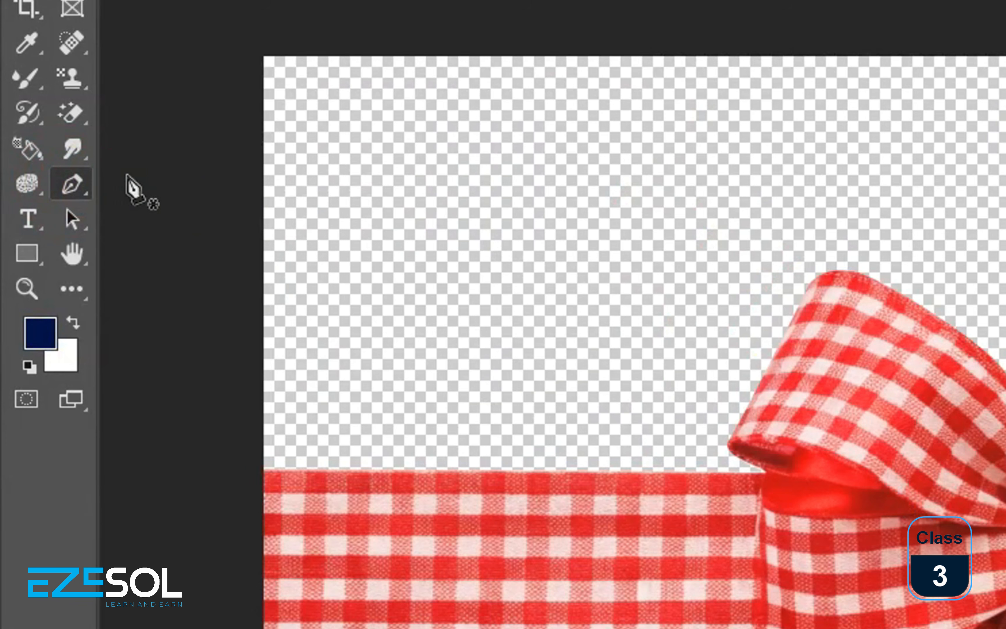
pyautogui.rightClick(81, 191)
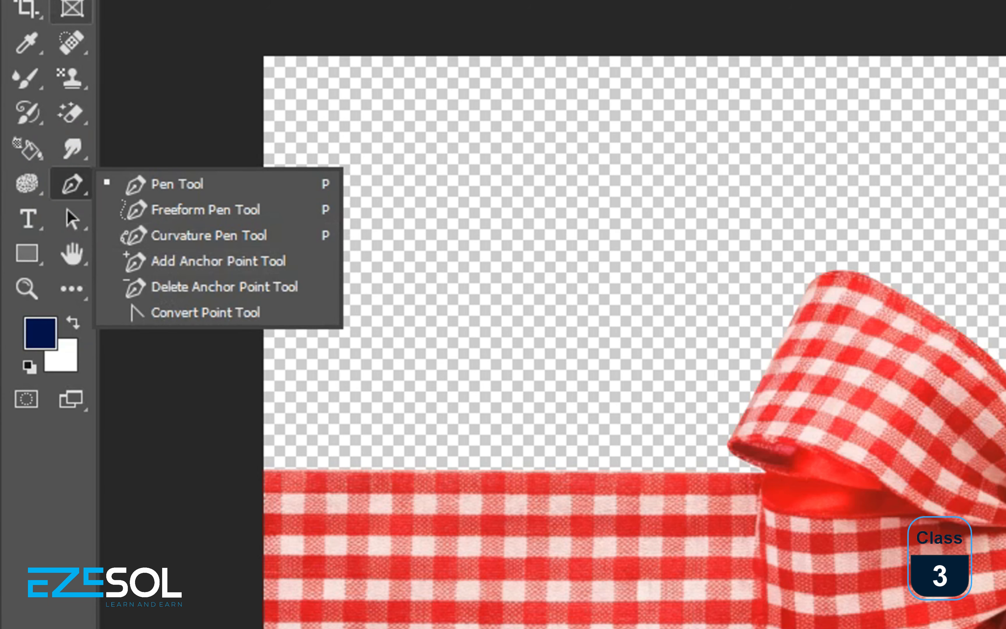
pyautogui.click(166, 286)
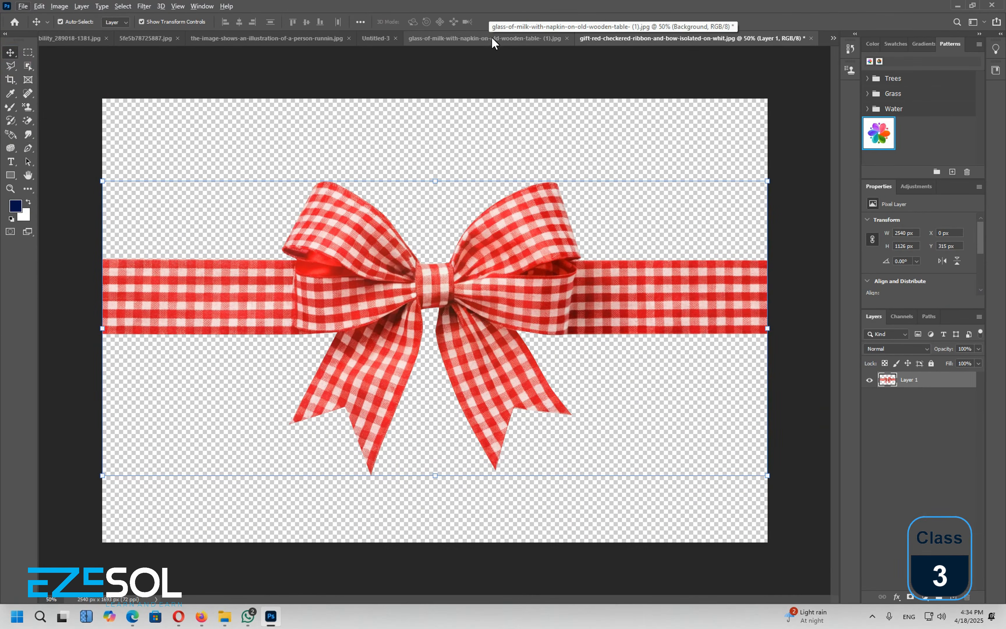
# Switch to the glass-of-milk photo and try a rough Freeform Pen trace around the glass, discarding the path.
pyautogui.click(491, 38)
pyautogui.moveTo(565, 166)
pyautogui.mouseDown()
pyautogui.moveTo(486, 154)
pyautogui.moveTo(349, 166)
pyautogui.moveTo(318, 202)
pyautogui.moveTo(311, 345)
pyautogui.moveTo(359, 545)
pyautogui.moveTo(502, 559)
pyautogui.mouseUp()
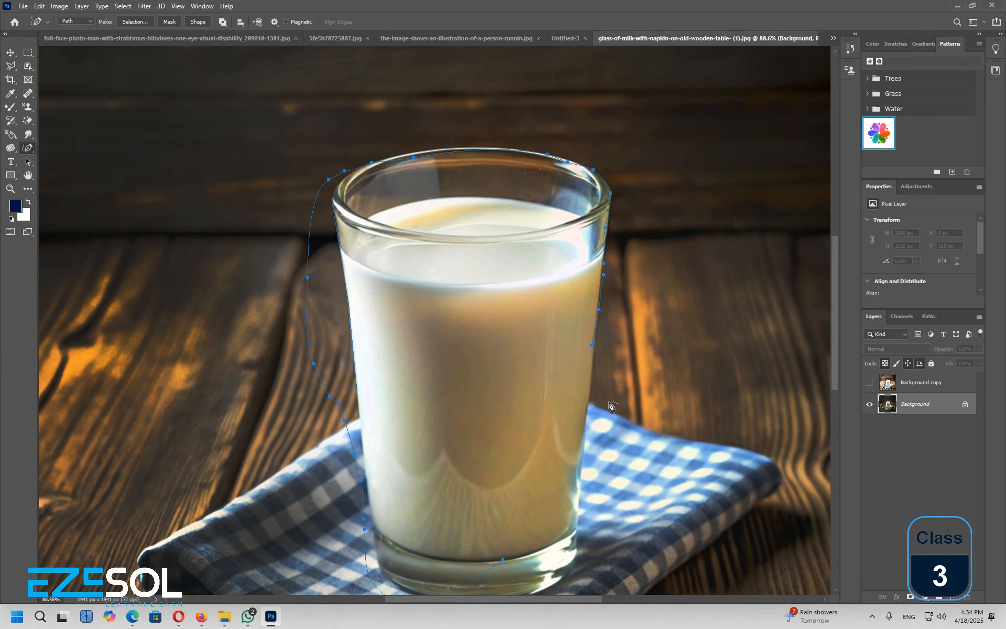
pyautogui.press('Escape')
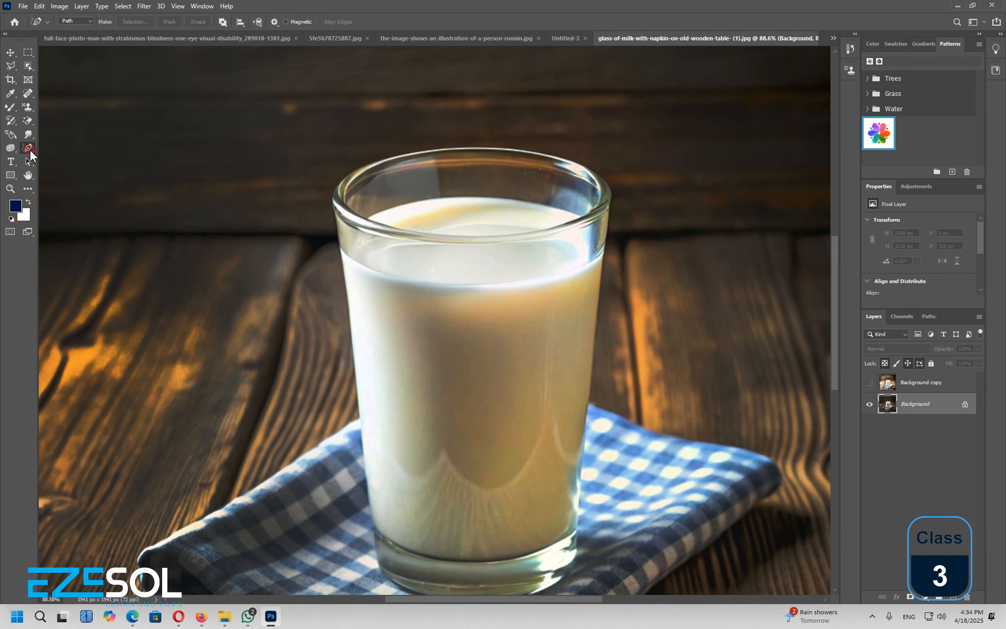
# Trace the glass with the Curvature Pen Tool from the upper-left rim down its left side and along the base.
pyautogui.moveTo(31, 151); pyautogui.dragTo(70, 172)
pyautogui.click(380, 159)
pyautogui.moveTo(377, 161); pyautogui.dragTo(360, 168)
pyautogui.click(357, 169)
pyautogui.click(332, 195)
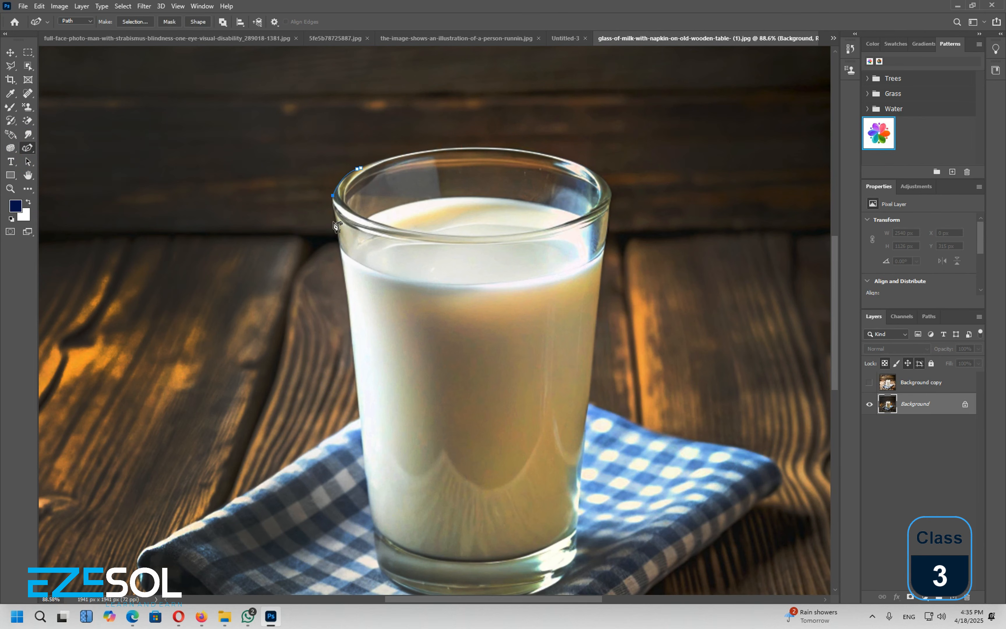
pyautogui.click(340, 246)
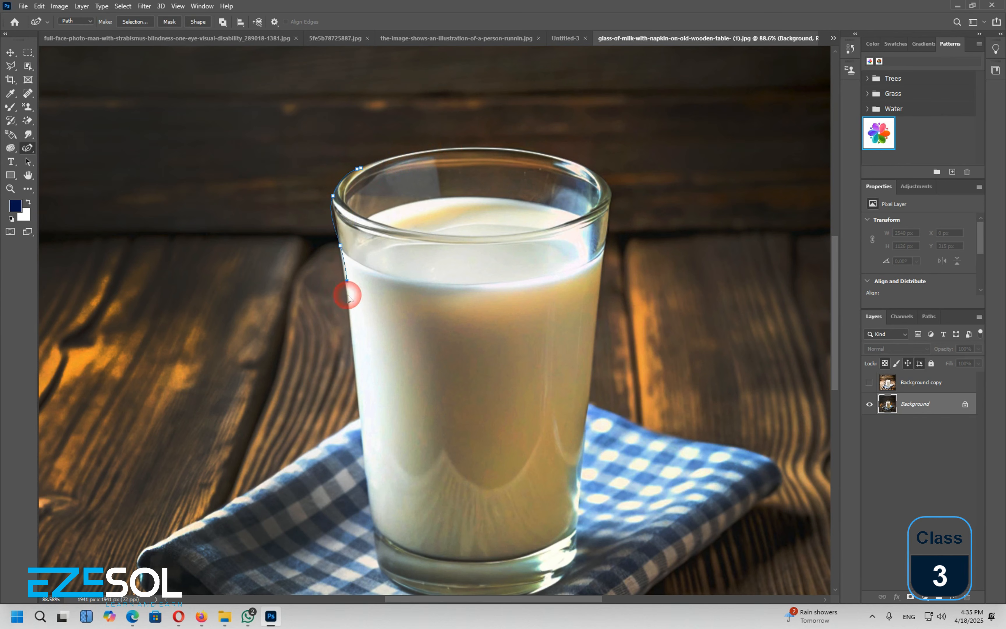
pyautogui.click(352, 324)
pyautogui.click(358, 459)
pyautogui.click(384, 544)
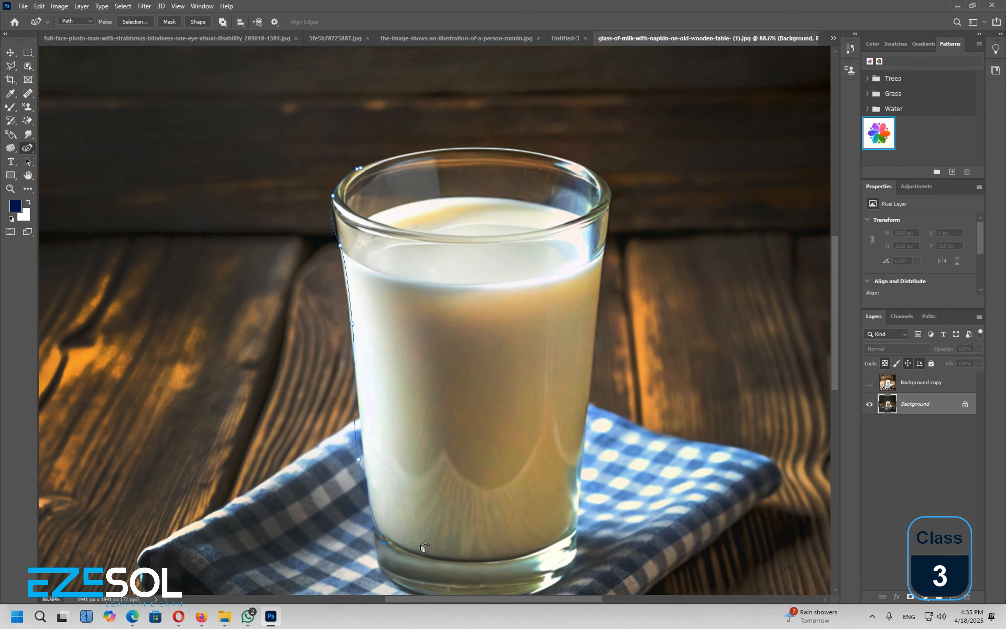
pyautogui.click(523, 565)
# Undo all the Curvature Pen points placed around the glass.
pyautogui.hotkey('ctrl', 'z')
pyautogui.hotkey('ctrl', 'z')
pyautogui.hotkey('ctrl', 'z')
pyautogui.hotkey('ctrl', 'z')
pyautogui.hotkey('ctrl', 'z')
pyautogui.hotkey('ctrl', 'z')
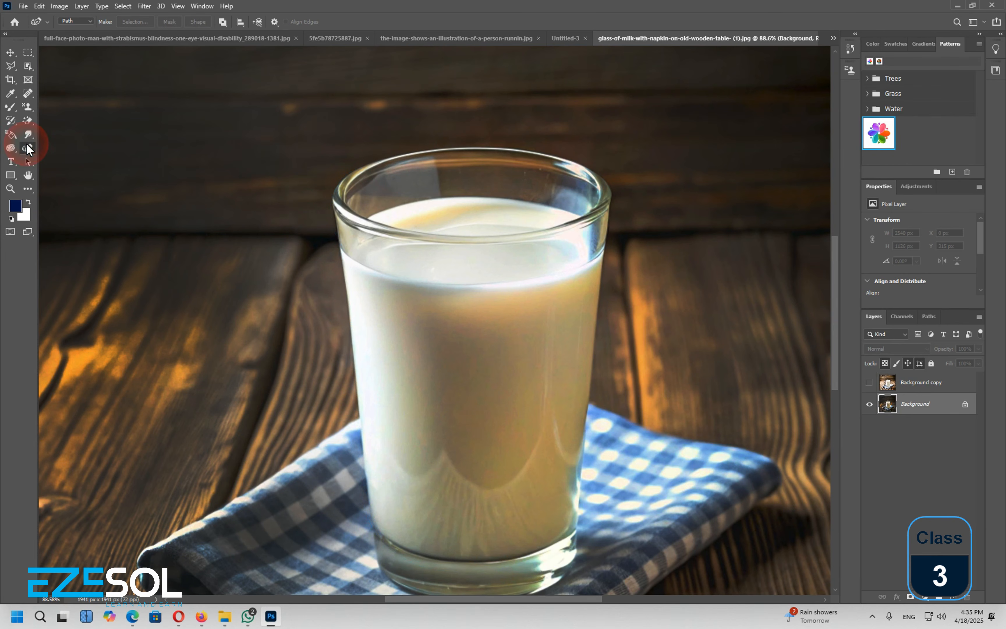
# Review the Add Anchor Point and Delete Anchor Point variants of the Pen tool and activate the Convert Point Tool.
pyautogui.moveTo(27, 147); pyautogui.dragTo(73, 182)
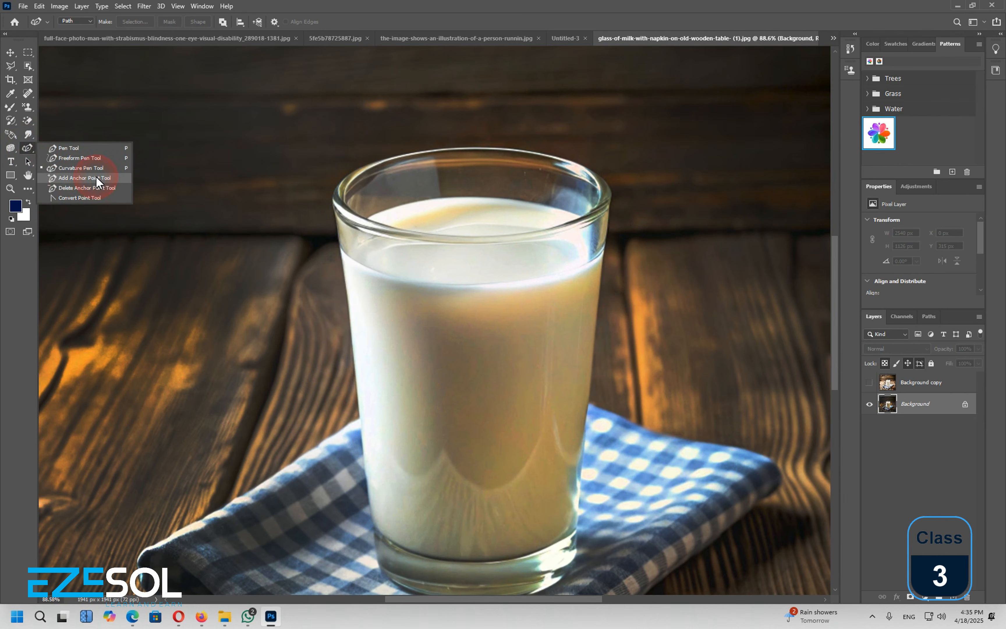
pyautogui.moveTo(96, 177); pyautogui.dragTo(89, 195)
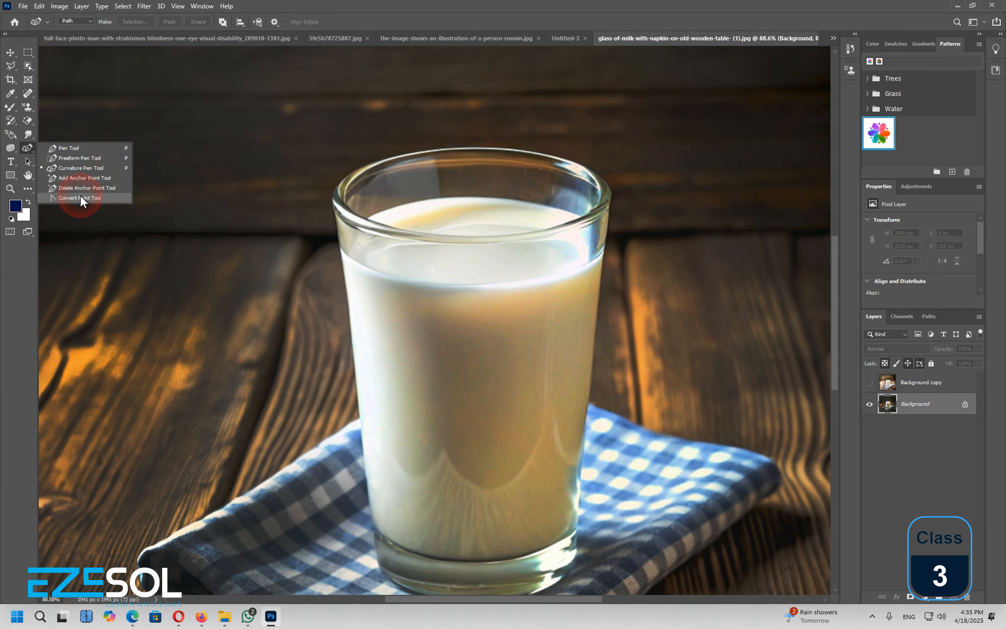
pyautogui.moveTo(80, 195); pyautogui.dragTo(79, 194)
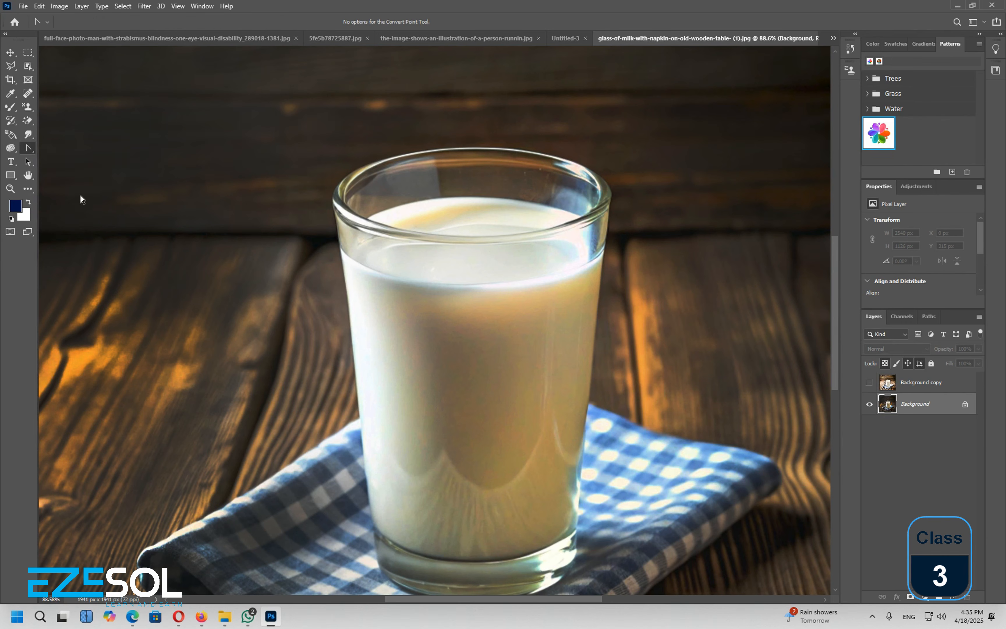
pyautogui.moveTo(25, 153); pyautogui.dragTo(26, 152)
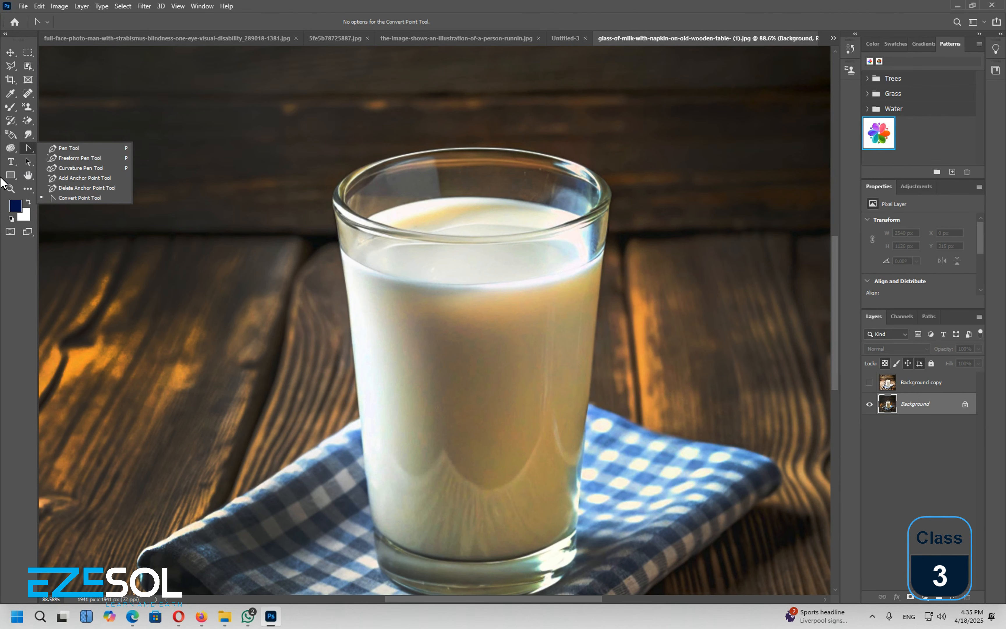
pyautogui.click(33, 145)
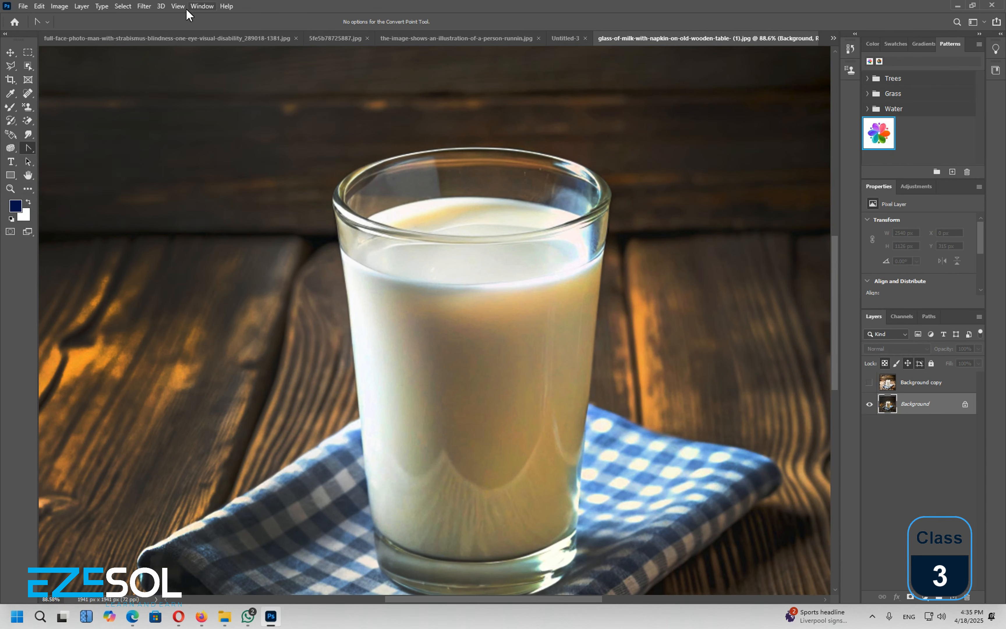
pyautogui.click(59, 6)
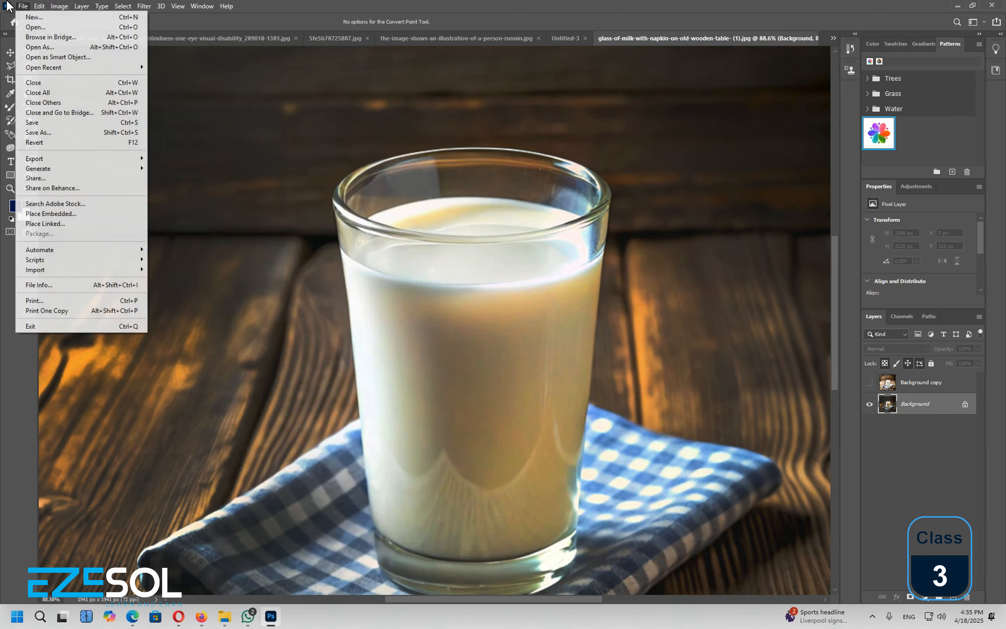
pyautogui.moveTo(143, 6)
pyautogui.click(343, 15)
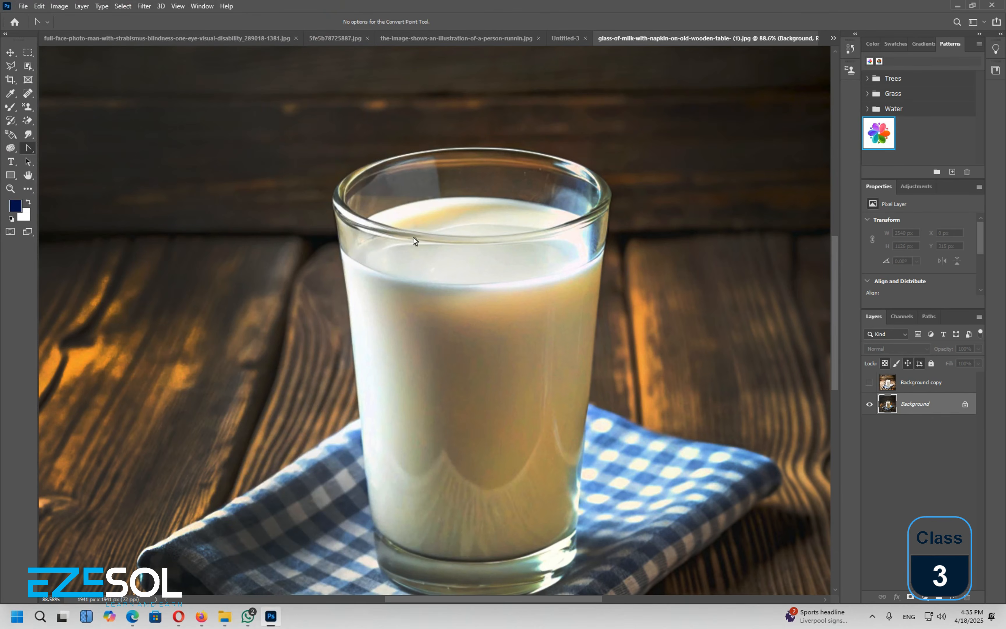